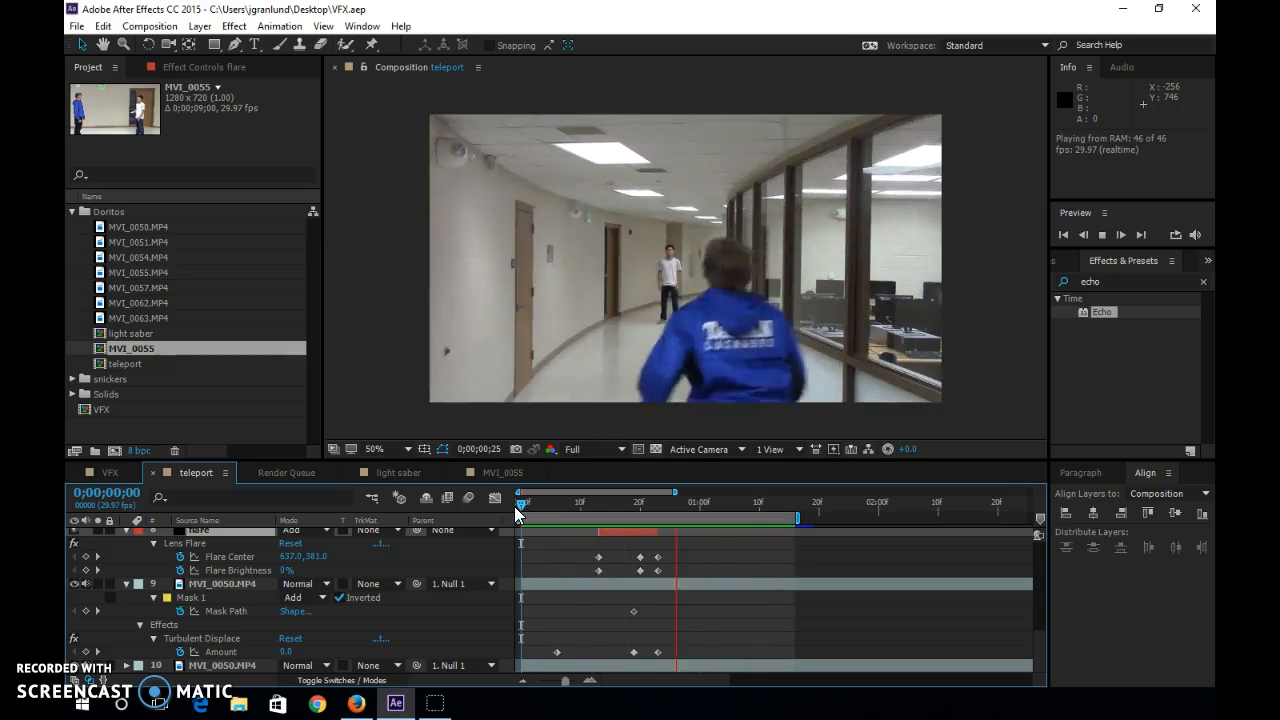
Play and scrub through the finished teleport composition to review its flare and displacement effect.
{"action": "key", "text": "space"}
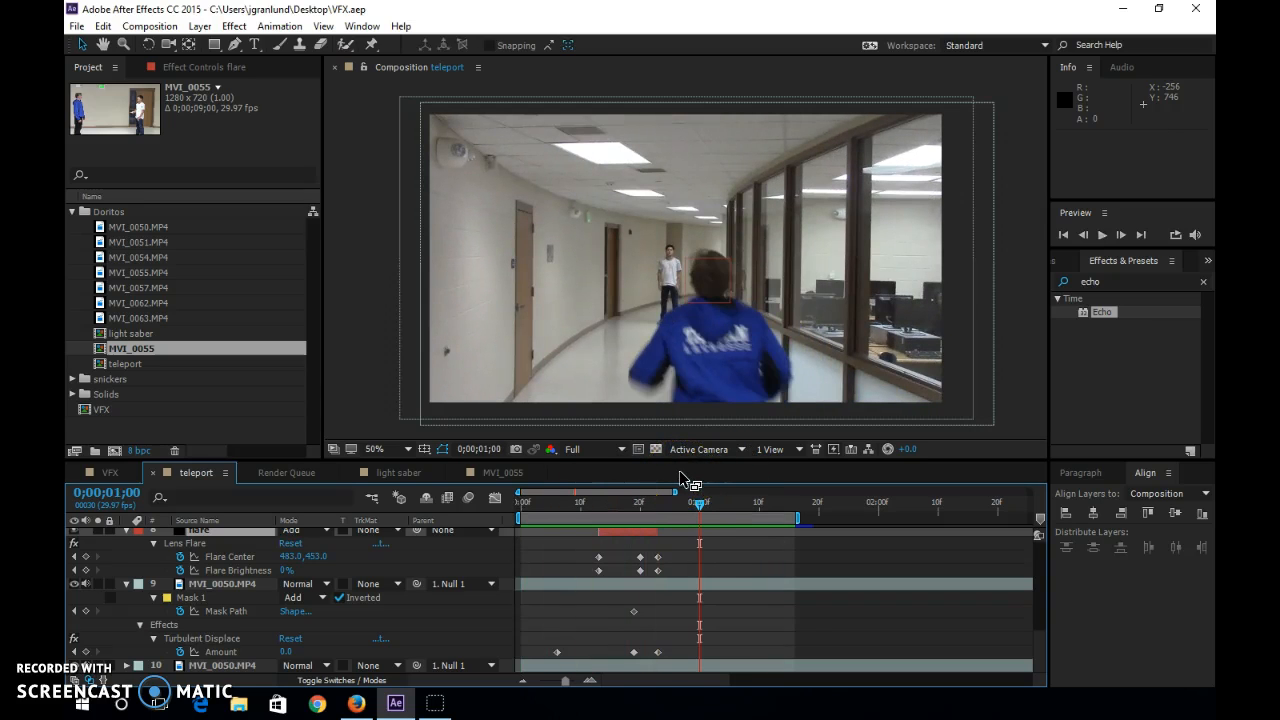
{"action": "left_click_drag", "start_coordinate": [699, 503], "coordinate": [598, 512]}
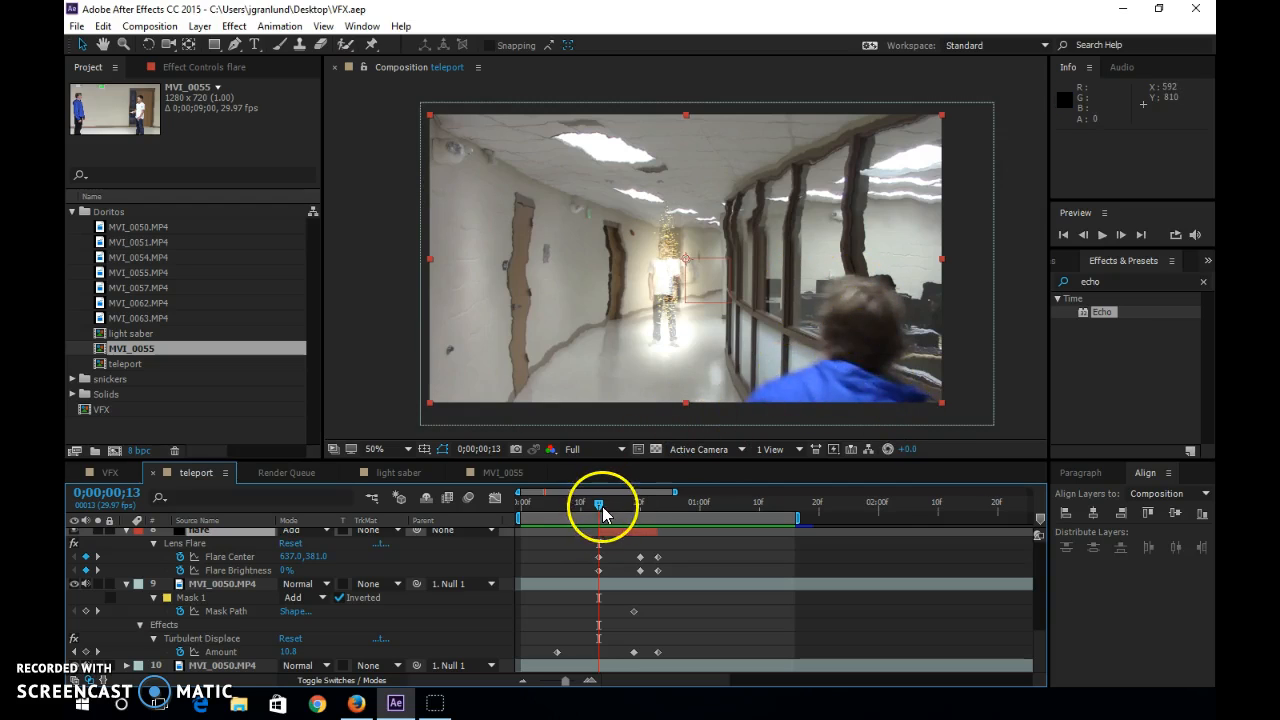
{"action": "left_click_drag", "start_coordinate": [601, 506], "coordinate": [690, 528]}
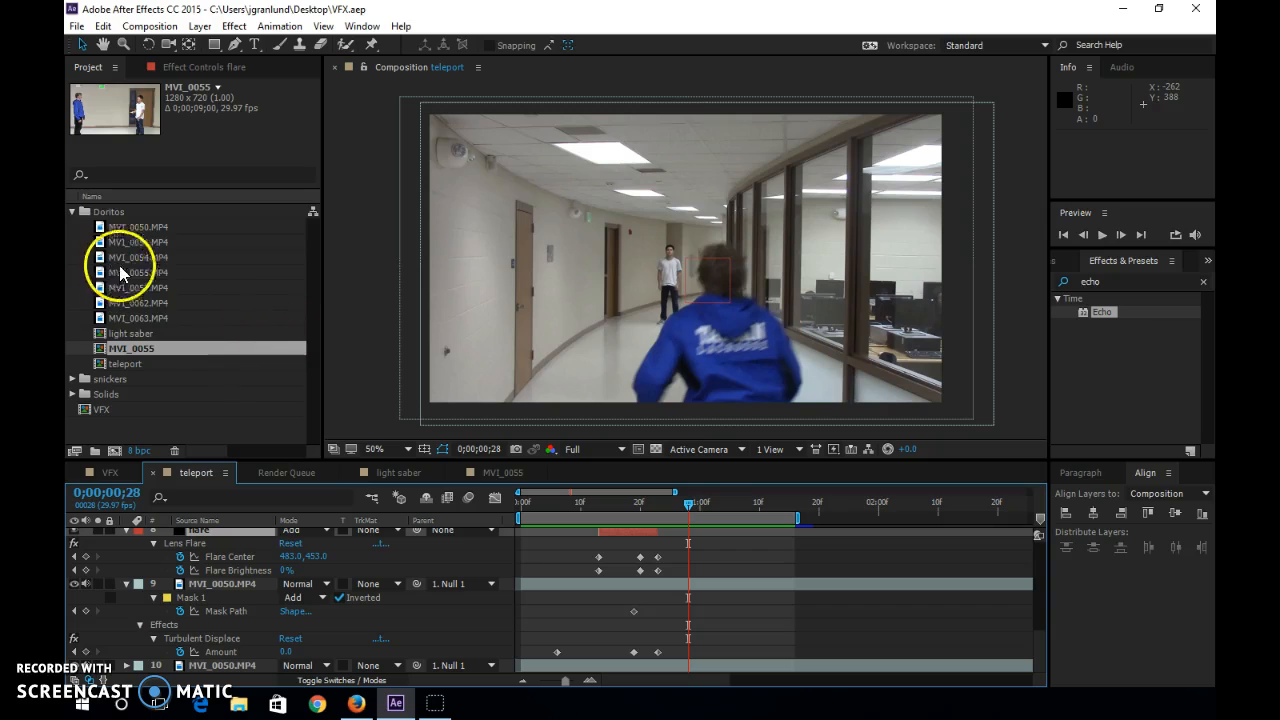
Create a new composition from the MVI_0050.MP4 footage and rename it "teleport tutorial".
{"action": "left_click", "coordinate": [125, 228]}
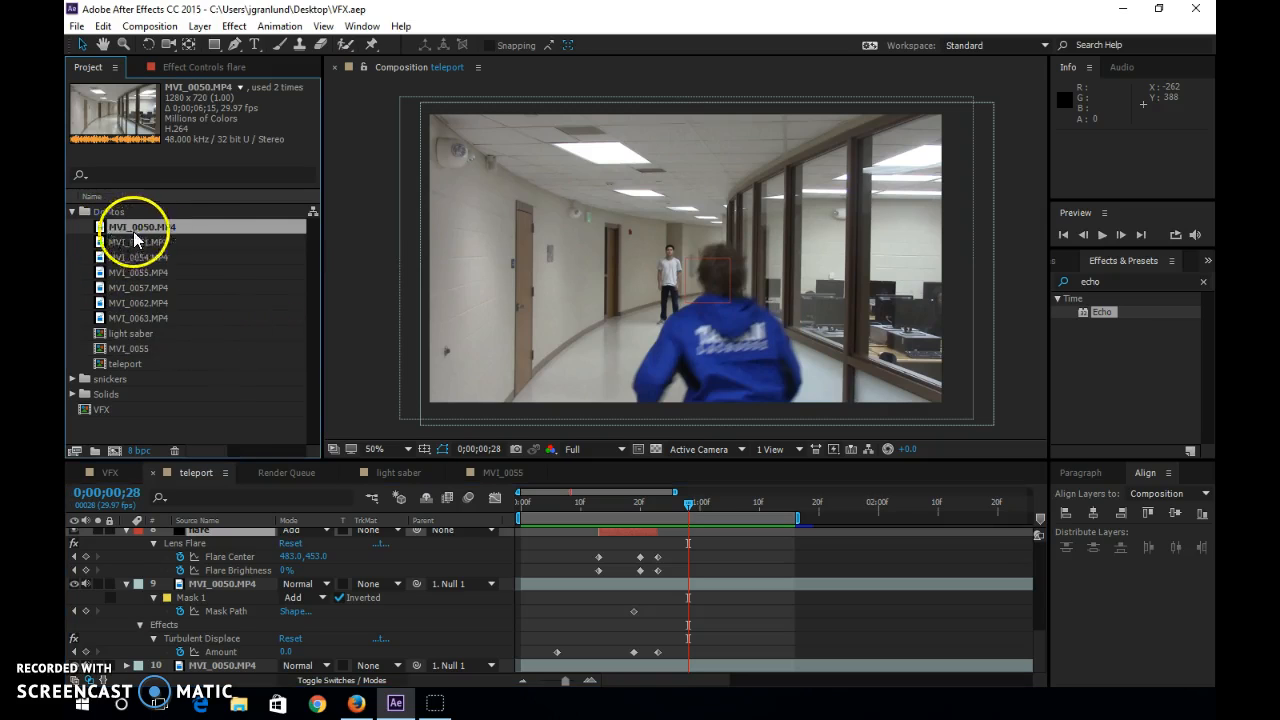
{"action": "right_click", "coordinate": [144, 234]}
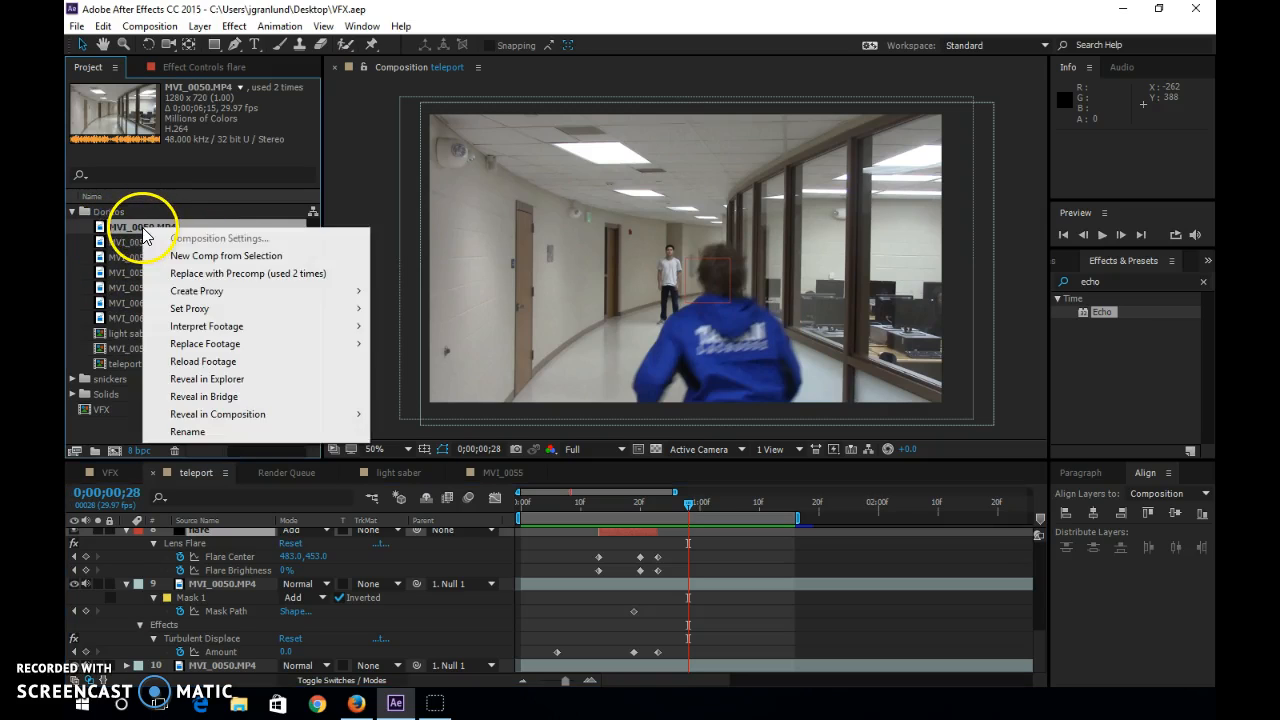
{"action": "left_click", "coordinate": [197, 259]}
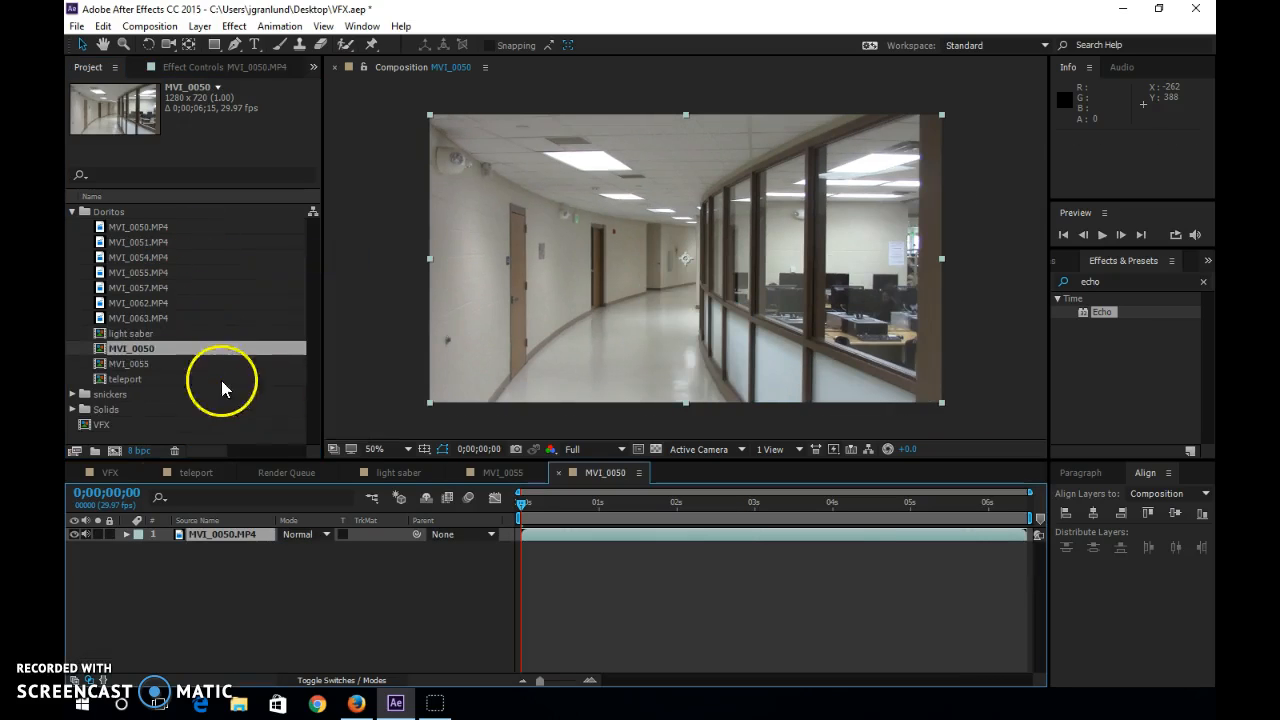
{"action": "right_click", "coordinate": [145, 349]}
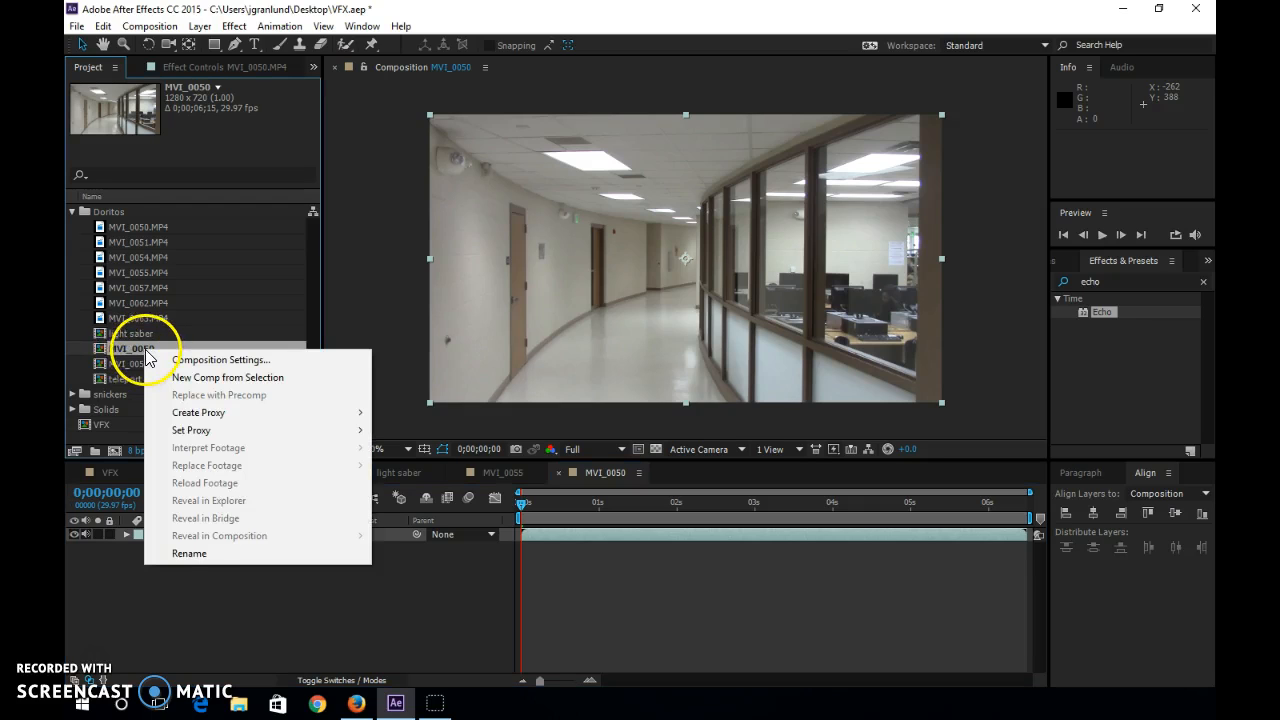
{"action": "left_click", "coordinate": [216, 556]}
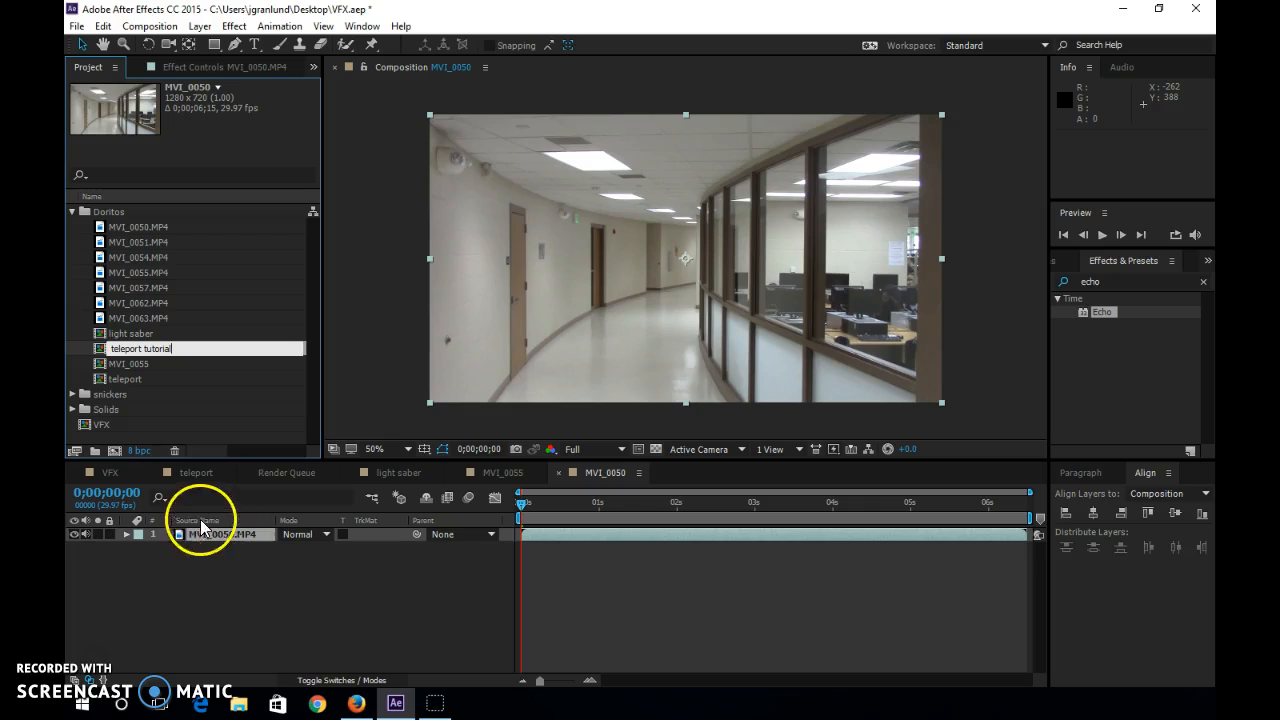
{"action": "left_click", "coordinate": [125, 366]}
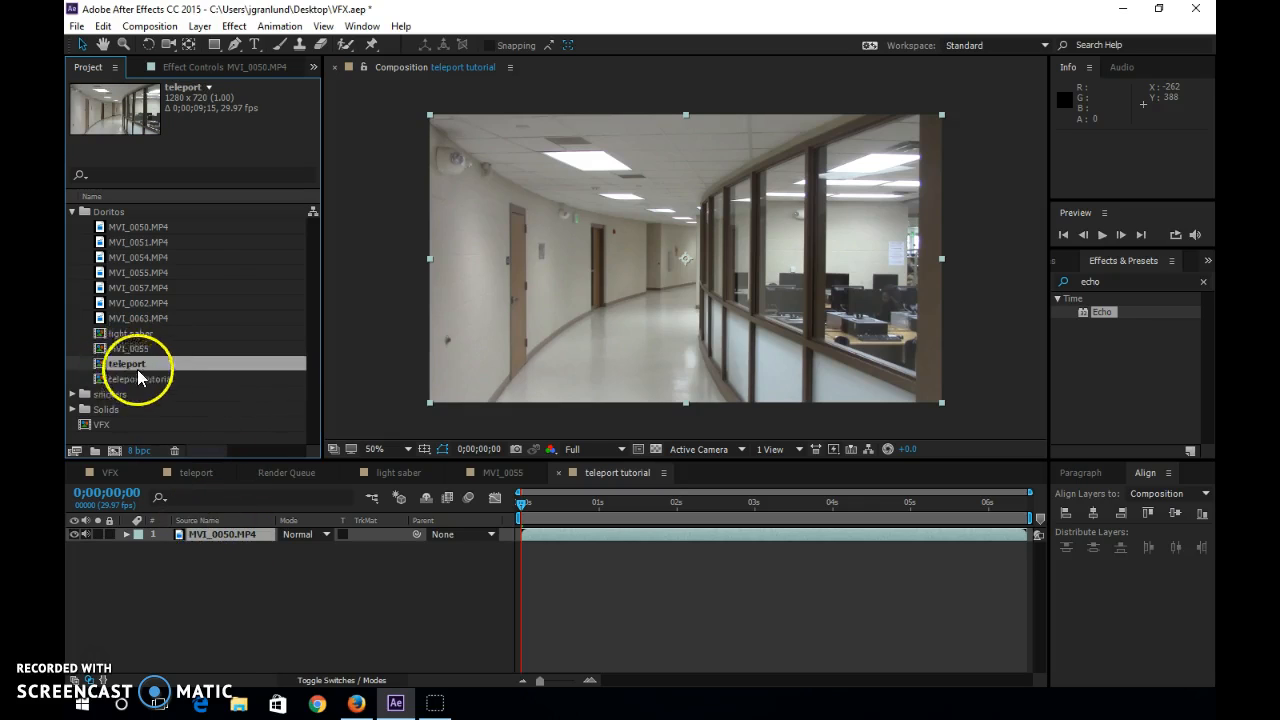
Rename the MVI_0055 composition as "lightsaber tutorial".
{"action": "left_click", "coordinate": [133, 349]}
{"action": "right_click", "coordinate": [139, 351]}
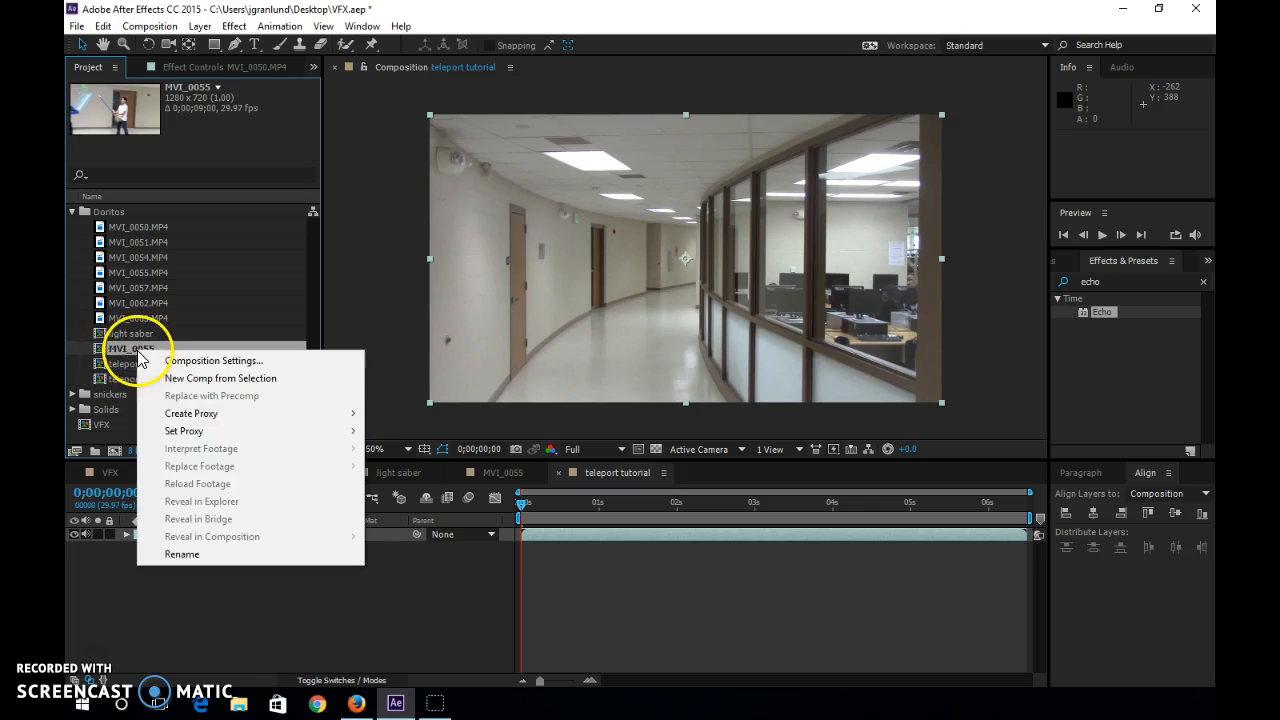
{"action": "left_click", "coordinate": [185, 554]}
{"action": "type", "text": "lightsaber tutorial"}
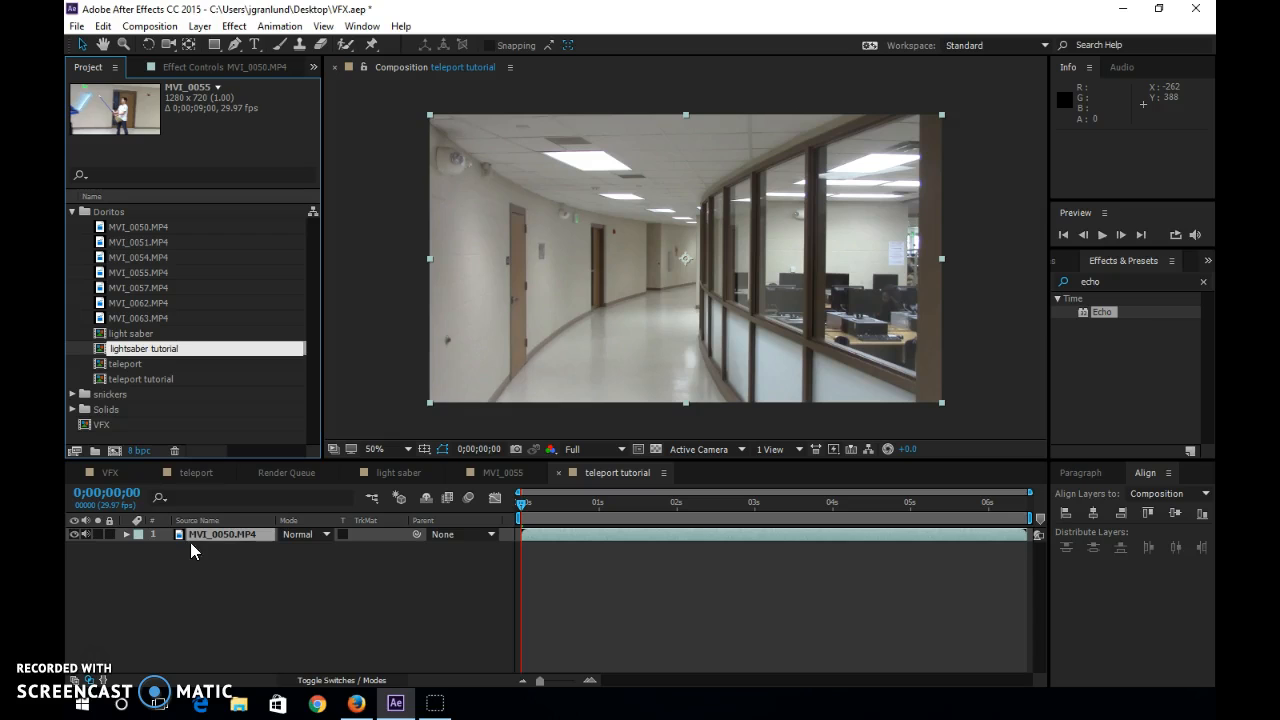
{"action": "key", "text": "Return"}
In the teleport tutorial composition, trim the MVI_0050.MP4 layer's opening up to 0;00;01;11 and shift the layer to the timeline's start.
{"action": "left_click", "coordinate": [100, 379]}
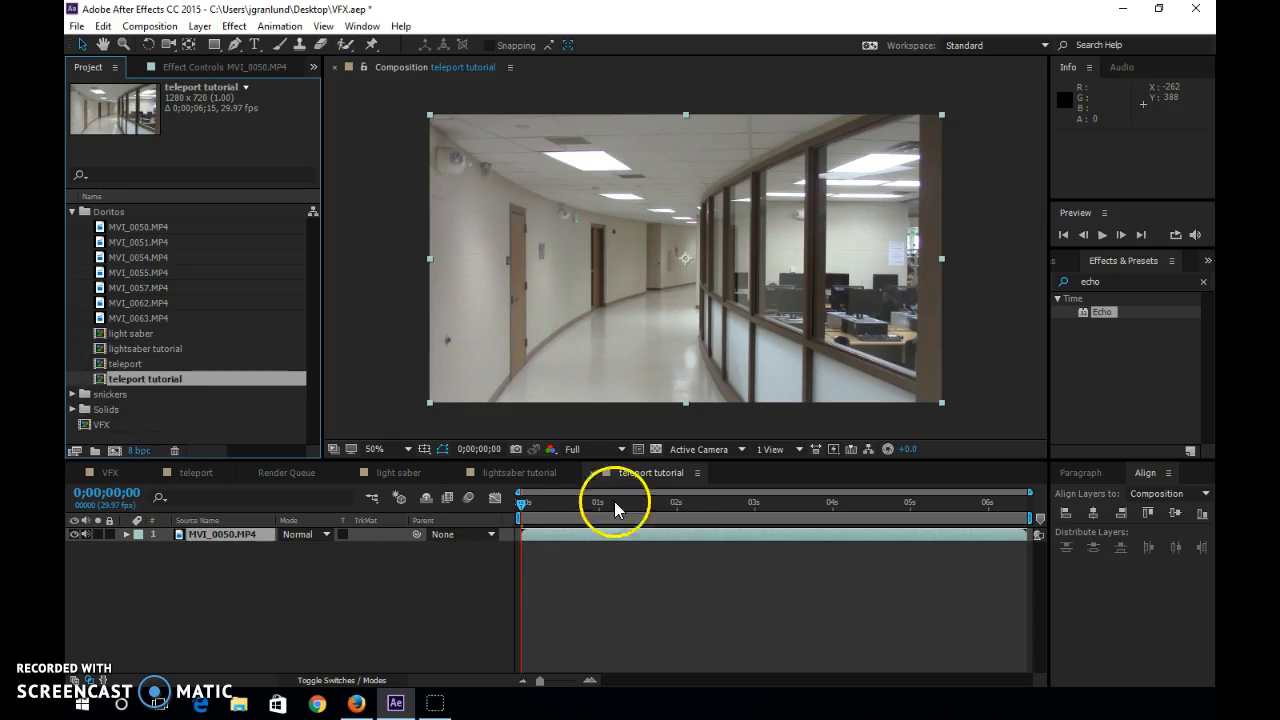
{"action": "left_click_drag", "start_coordinate": [520, 505], "coordinate": [627, 465]}
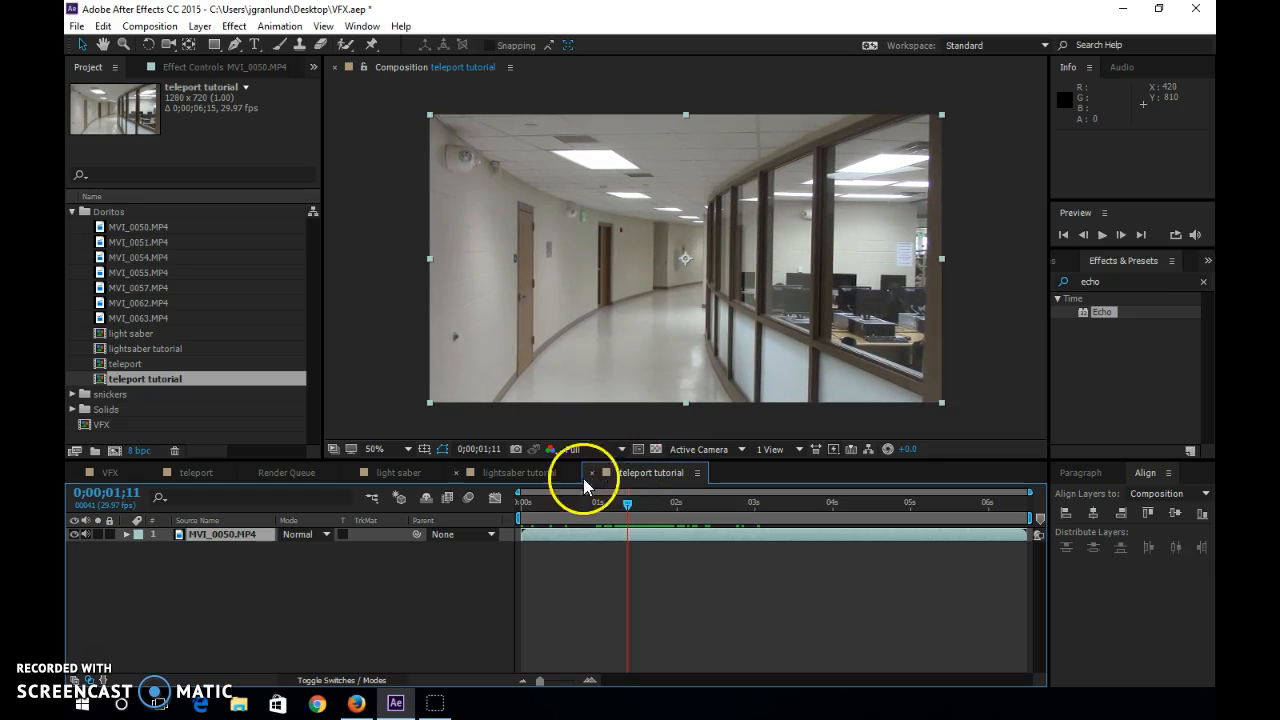
{"action": "left_click_drag", "start_coordinate": [523, 534], "coordinate": [518, 503]}
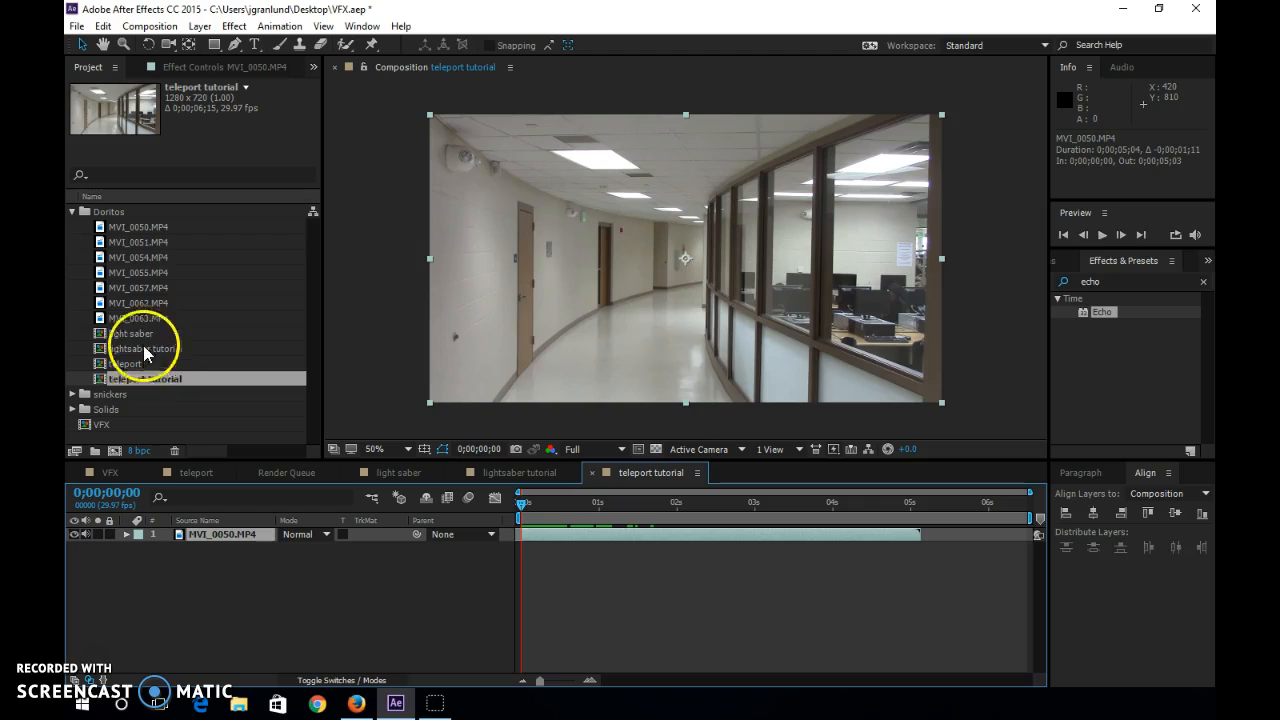
Add MVI_0051.MP4 above the MVI_0050.MP4 layer and trim its beginning to 0;00;00;26.
{"action": "left_click", "coordinate": [102, 243]}
{"action": "left_click_drag", "start_coordinate": [100, 240], "coordinate": [240, 534]}
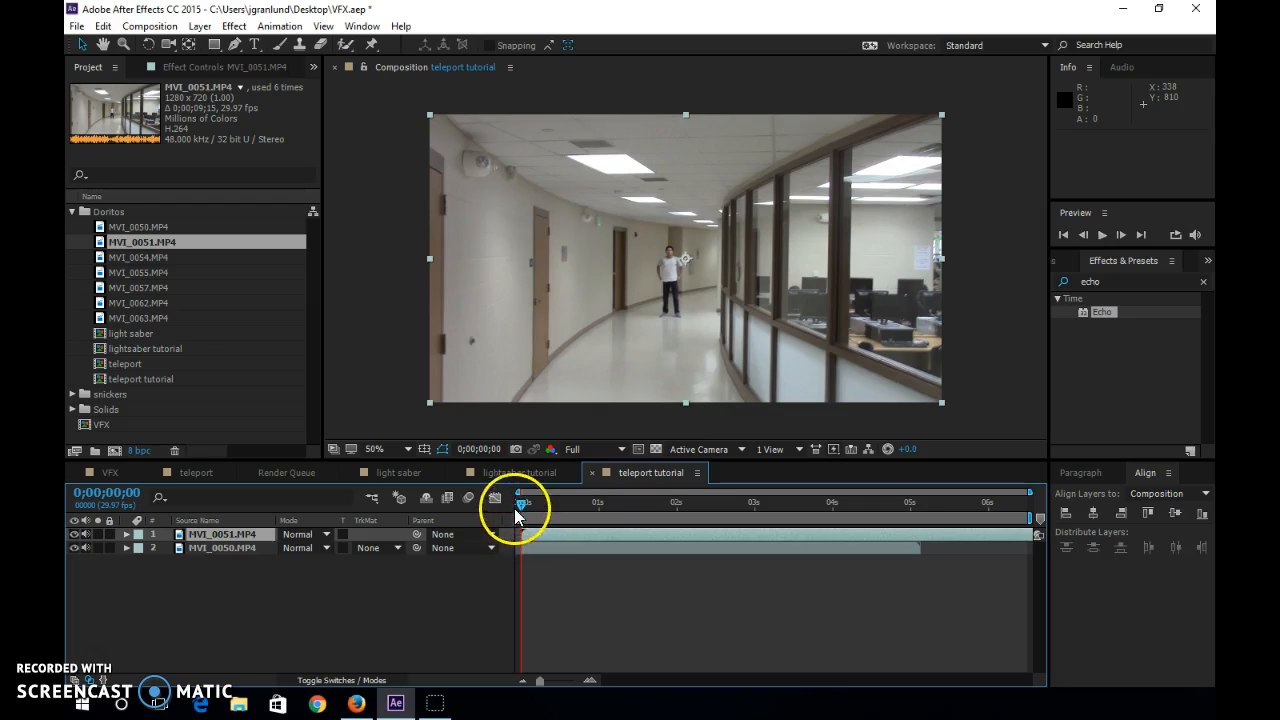
{"action": "left_click_drag", "start_coordinate": [528, 511], "coordinate": [595, 510]}
{"action": "left_click_drag", "start_coordinate": [519, 535], "coordinate": [582, 541]}
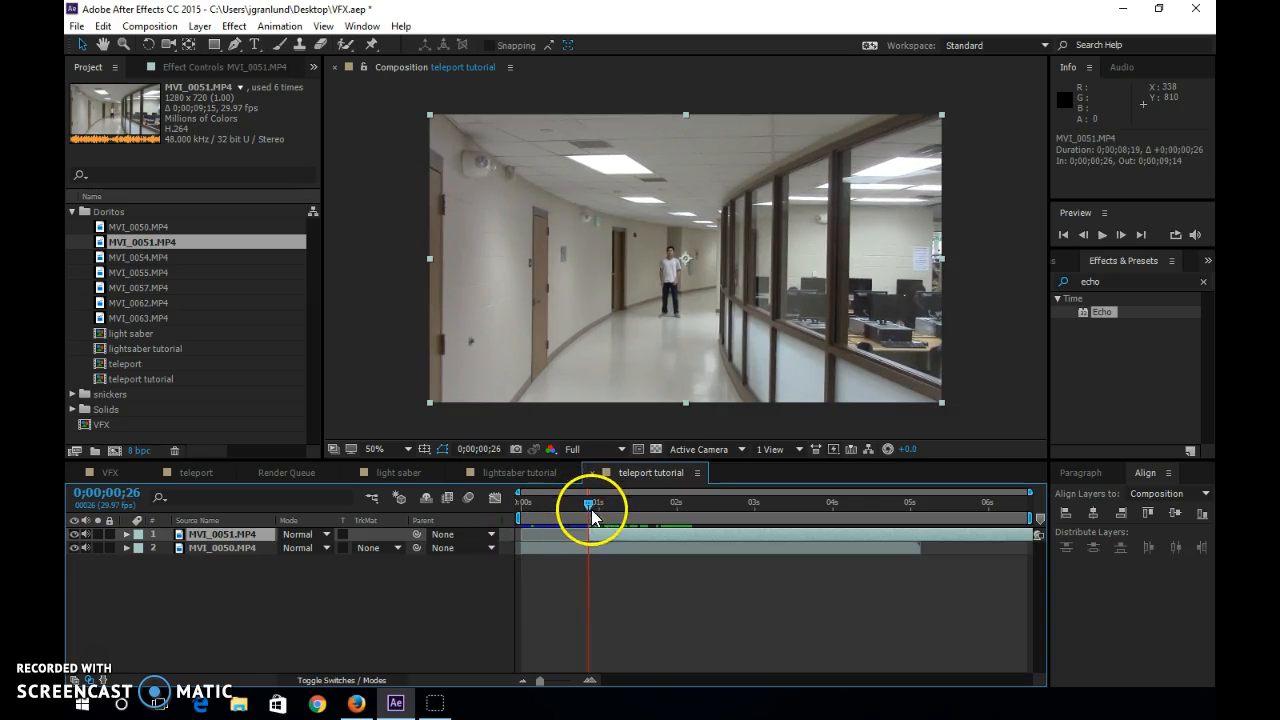
Compare the runner's position in both clips and shift the MVI_0051.MP4 layer so it starts at 0;00;01;08.
{"action": "left_click", "coordinate": [587, 505]}
{"action": "left_click_drag", "start_coordinate": [586, 505], "coordinate": [583, 507]}
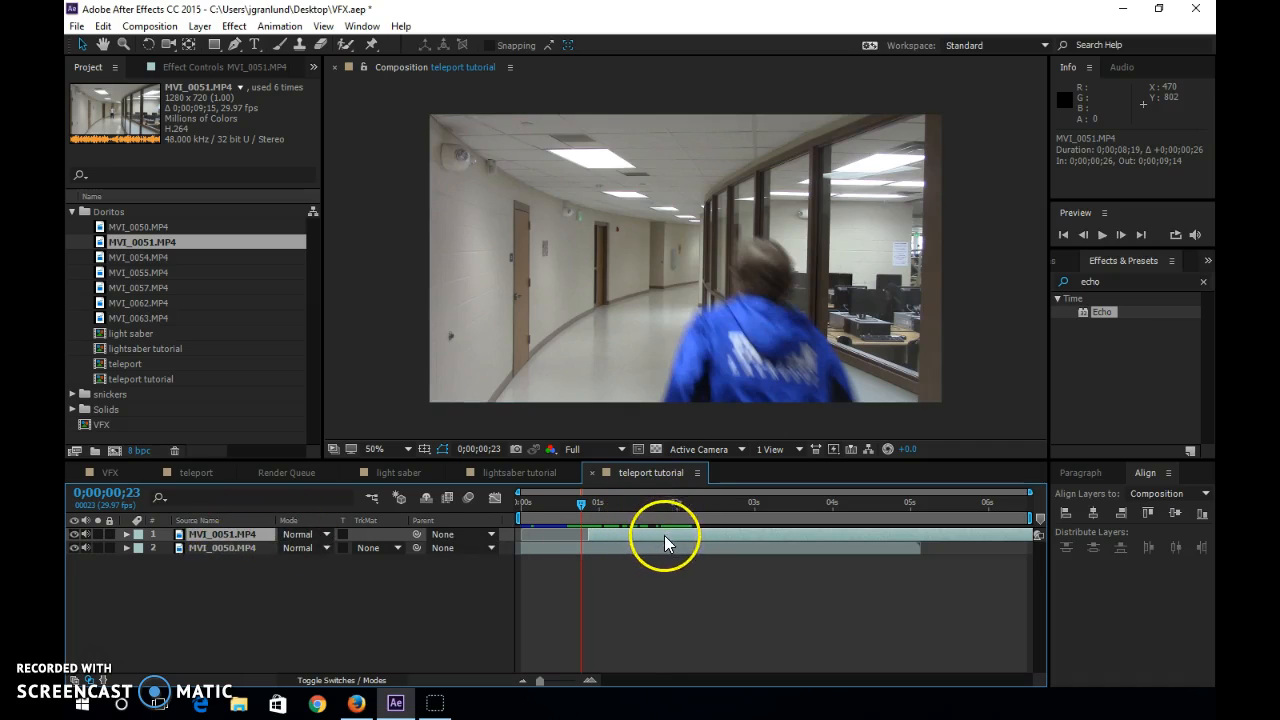
{"action": "left_click_drag", "start_coordinate": [647, 536], "coordinate": [679, 534]}
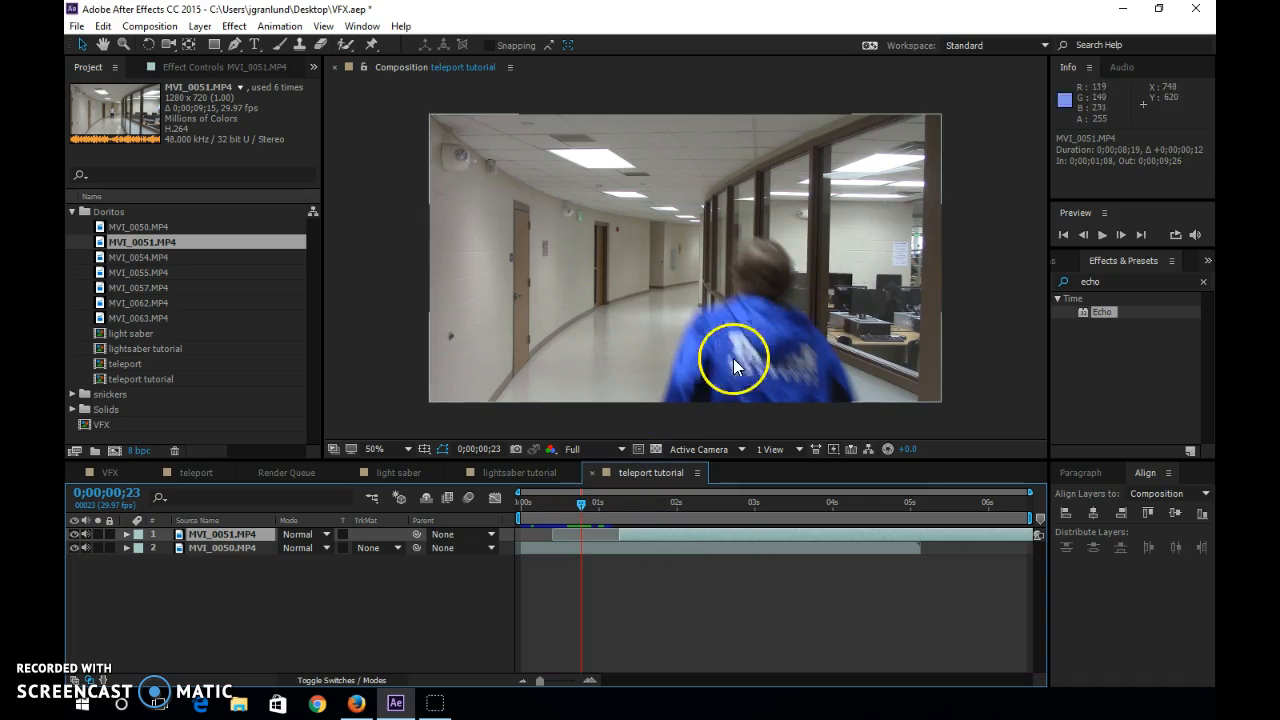
{"action": "left_click_drag", "start_coordinate": [580, 505], "coordinate": [718, 507]}
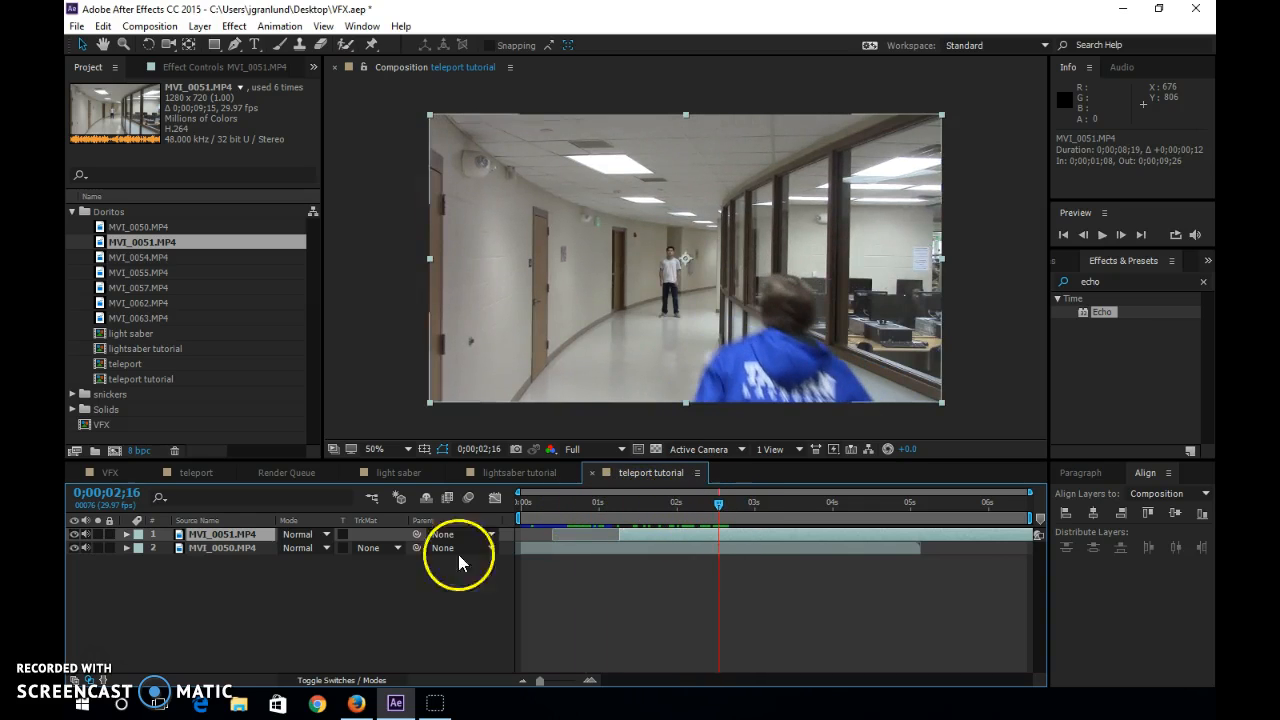
Lower the MVI_0051.MP4 layer's opacity to 76% and retime the layer to start at 0;00;00;15, matching the runner in both clips.
{"action": "left_click", "coordinate": [125, 534]}
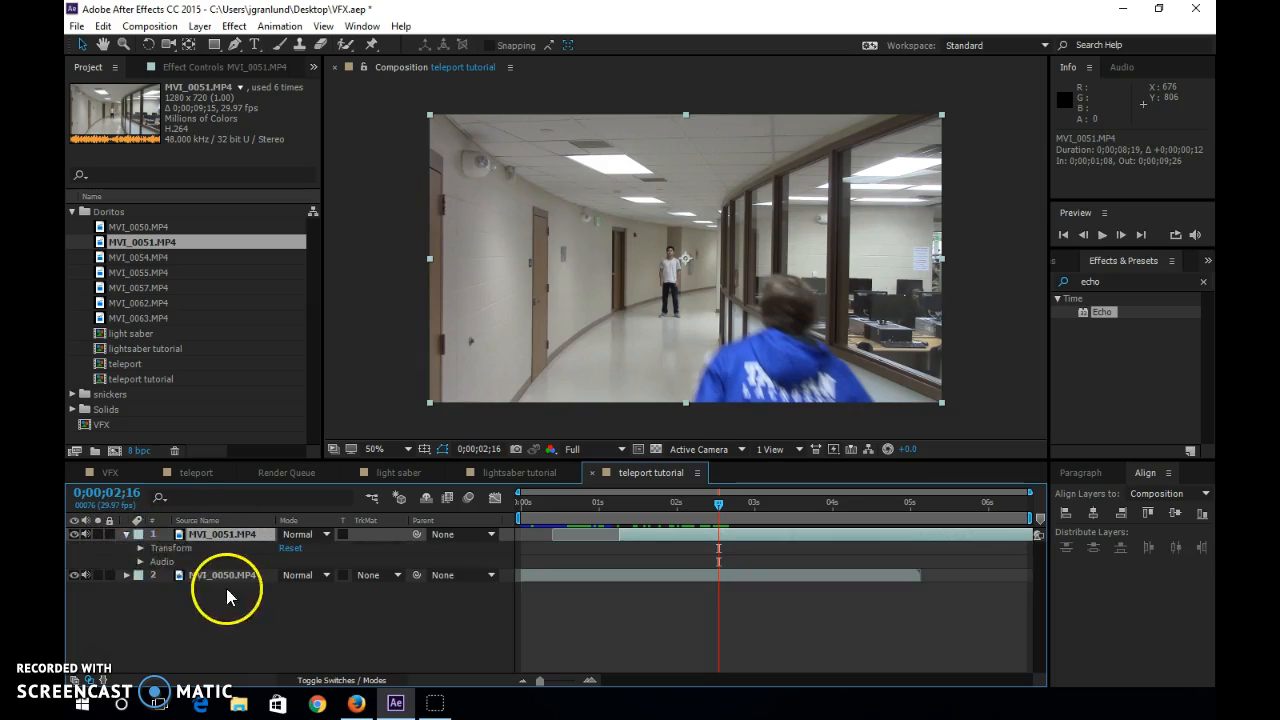
{"action": "left_click", "coordinate": [140, 548]}
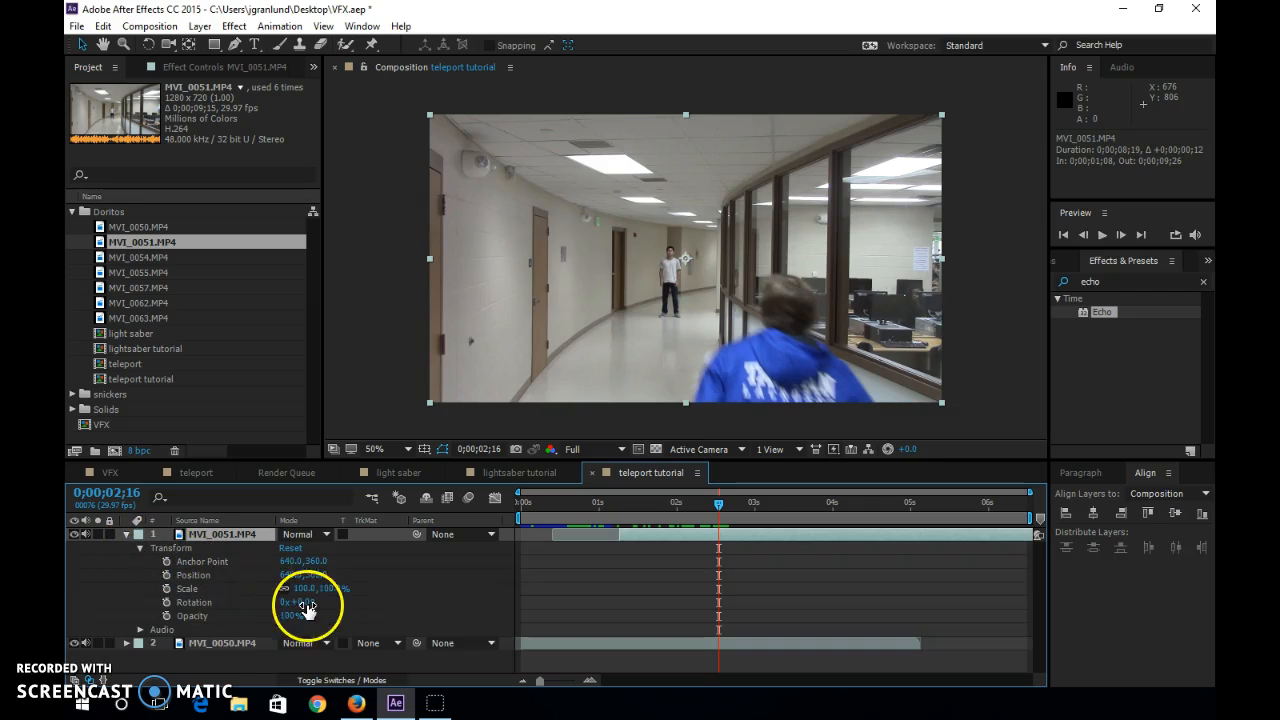
{"action": "mouse_move", "coordinate": [282, 617]}
{"action": "left_mouse_down"}
{"action": "mouse_move", "coordinate": [255, 617]}
{"action": "mouse_move", "coordinate": [275, 615]}
{"action": "left_mouse_up"}
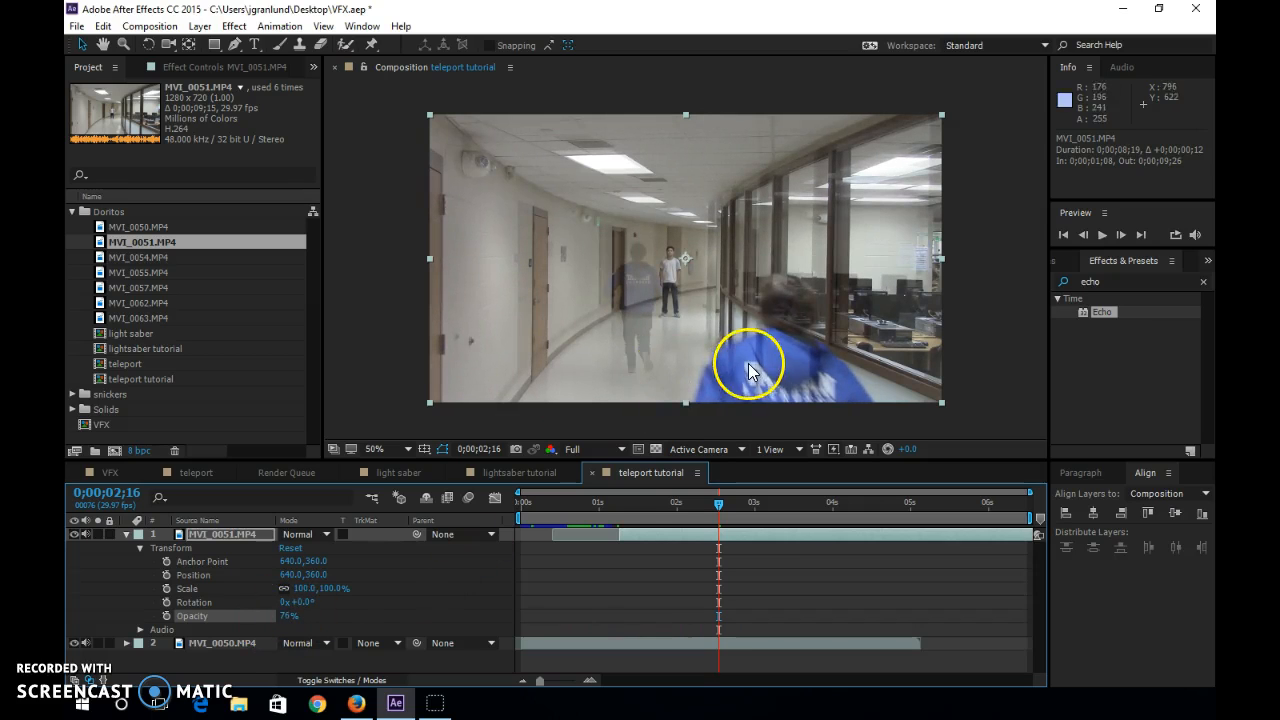
{"action": "left_click_drag", "start_coordinate": [613, 501], "coordinate": [592, 538]}
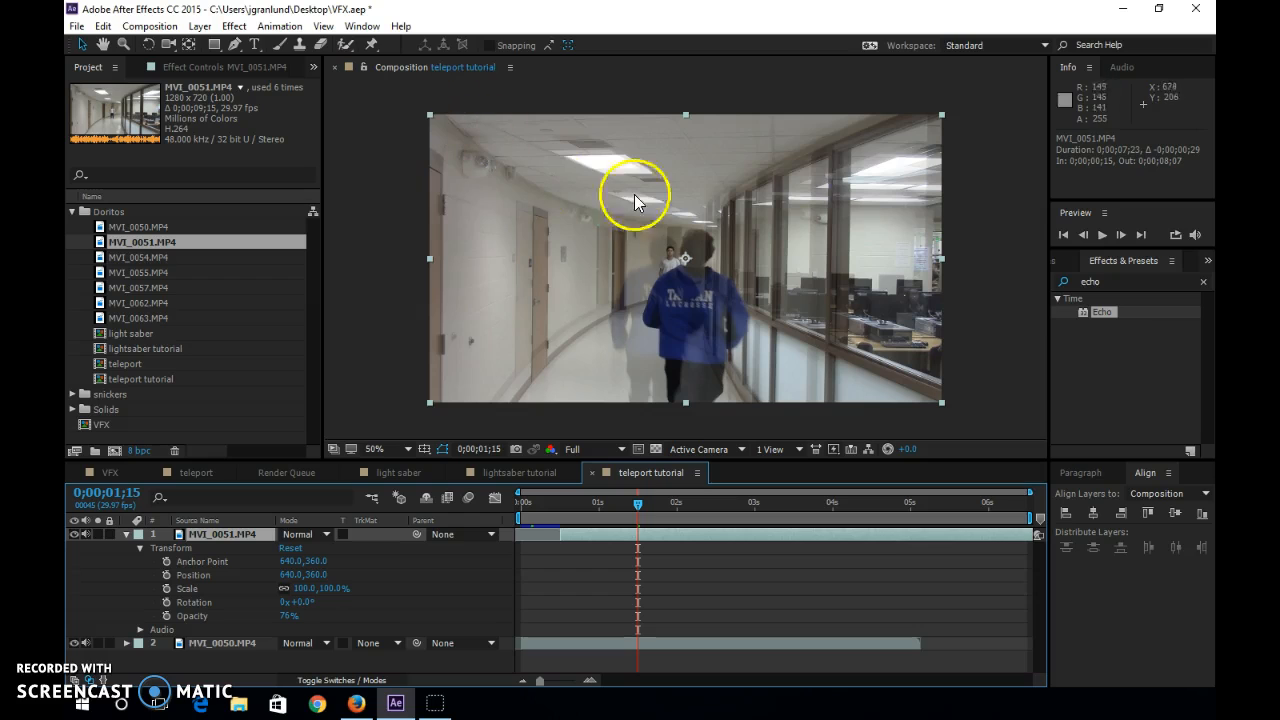
Align the MVI_0051.MP4 layer with the hallway in the clip beneath by moving and nudging it to position 603, 349.
{"action": "left_click_drag", "start_coordinate": [597, 294], "coordinate": [579, 290]}
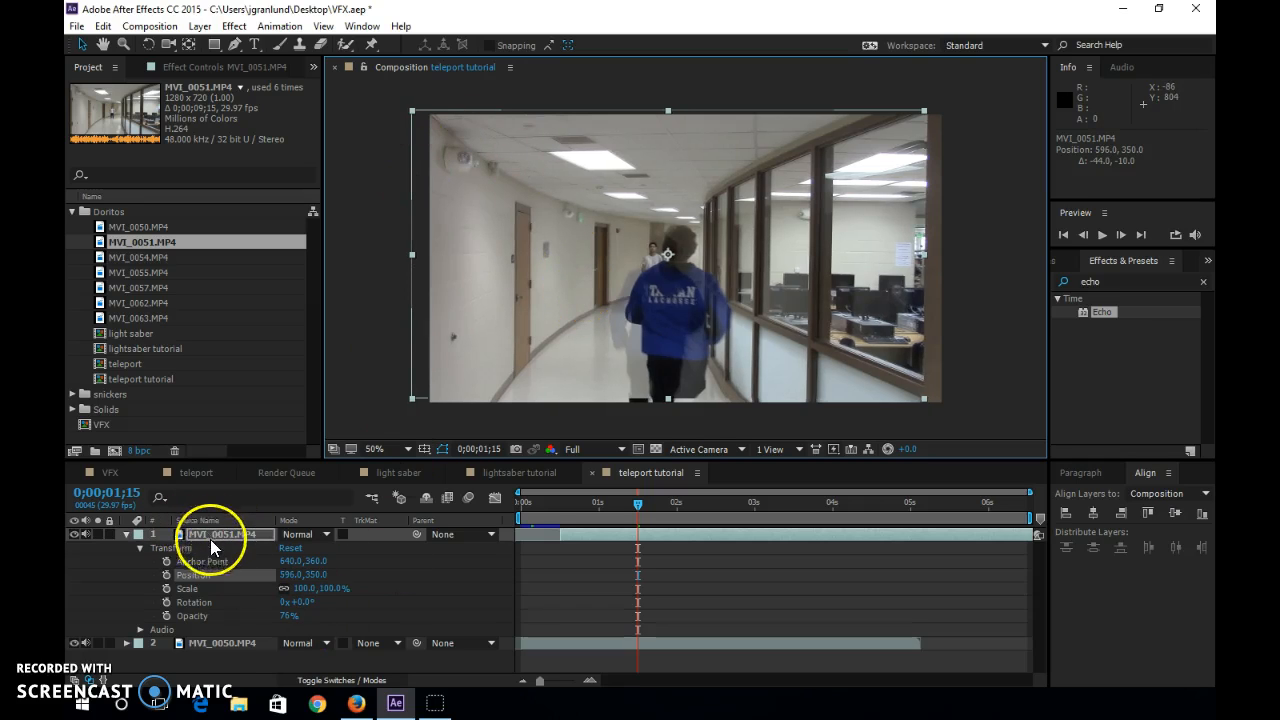
{"action": "scroll", "coordinate": [520, 228], "scroll_direction": "up", "scroll_amount": 2}
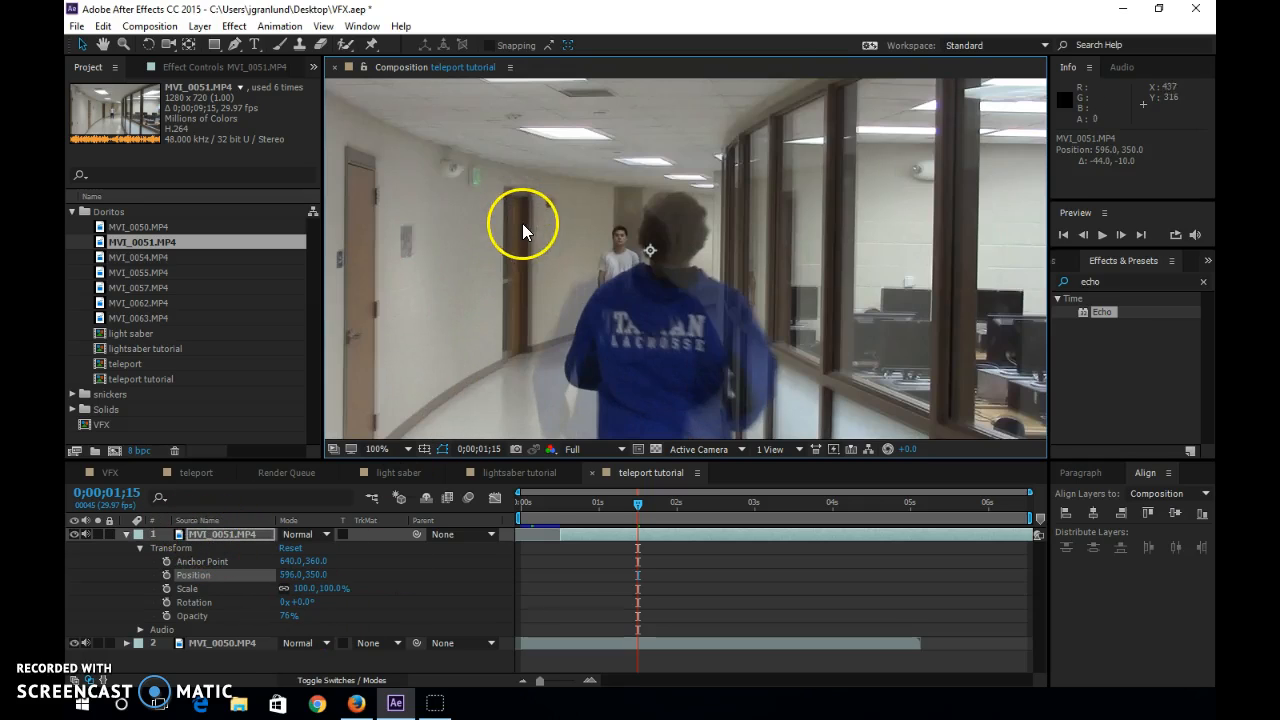
{"action": "mouse_move", "coordinate": [787, 170]}
{"action": "left_mouse_down"}
{"action": "mouse_move", "coordinate": [797, 200]}
{"action": "mouse_move", "coordinate": [794, 171]}
{"action": "left_mouse_up"}
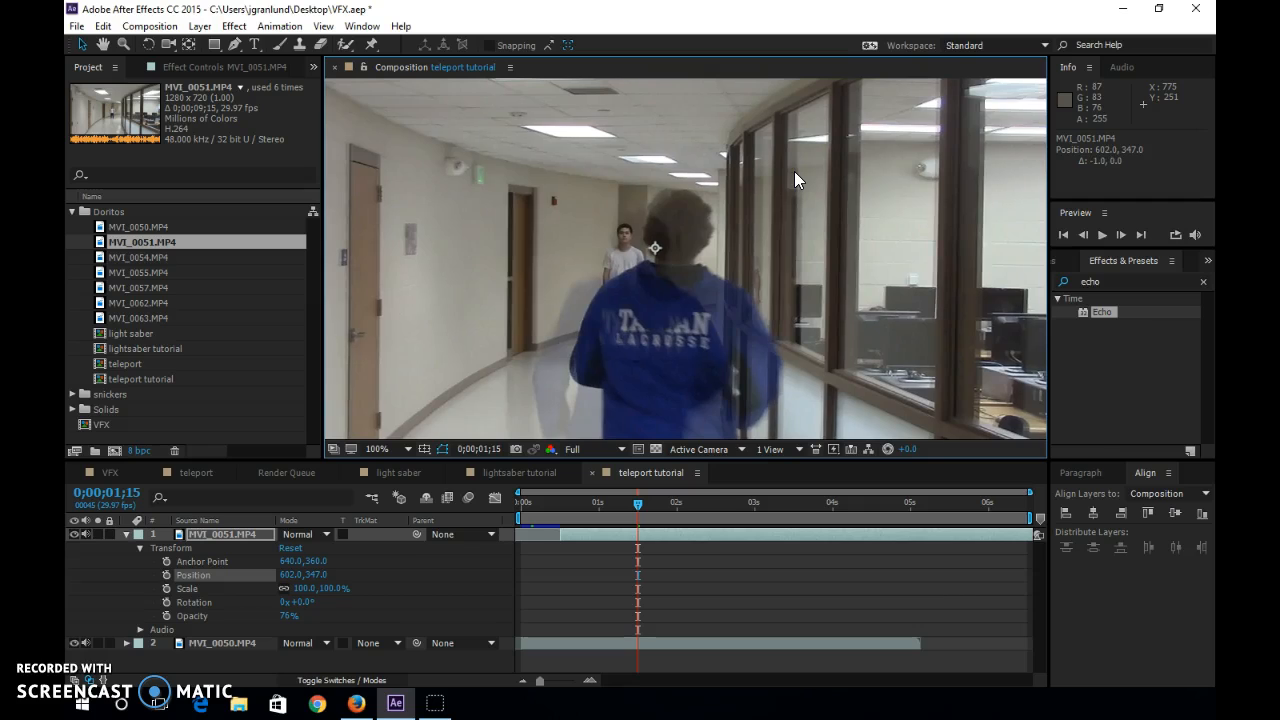
{"action": "key", "text": "Down"}
{"action": "key", "text": "Down"}
{"action": "key", "text": "Right"}
{"action": "key", "text": "Up"}
{"action": "key", "text": "Left"}
{"action": "key", "text": "Left"}
{"action": "key", "text": "Right"}
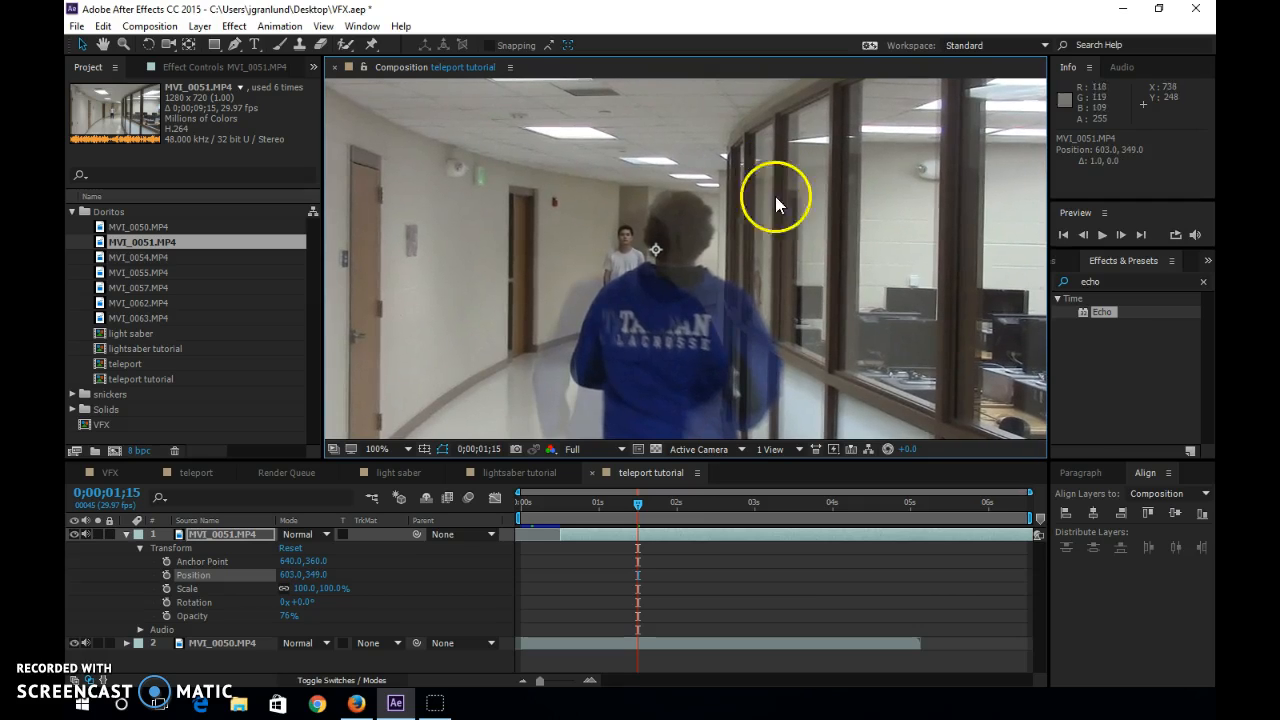
Trim the start of the MVI_0051.MP4 layer to 0;00;00;19.
{"action": "left_click_drag", "start_coordinate": [640, 505], "coordinate": [593, 507]}
{"action": "mouse_move", "coordinate": [567, 510]}
{"action": "left_mouse_down"}
{"action": "mouse_move", "coordinate": [580, 503]}
{"action": "mouse_move", "coordinate": [550, 502]}
{"action": "mouse_move", "coordinate": [568, 499]}
{"action": "left_mouse_up"}
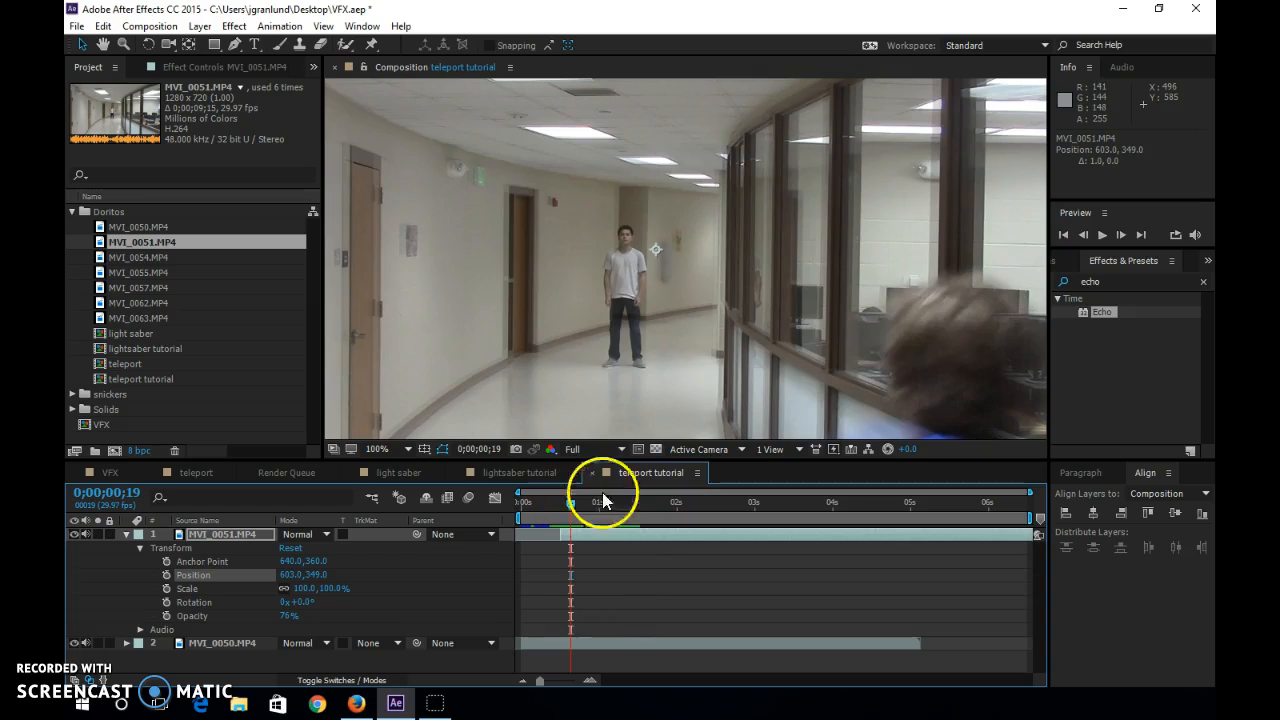
{"action": "left_click", "coordinate": [568, 531]}
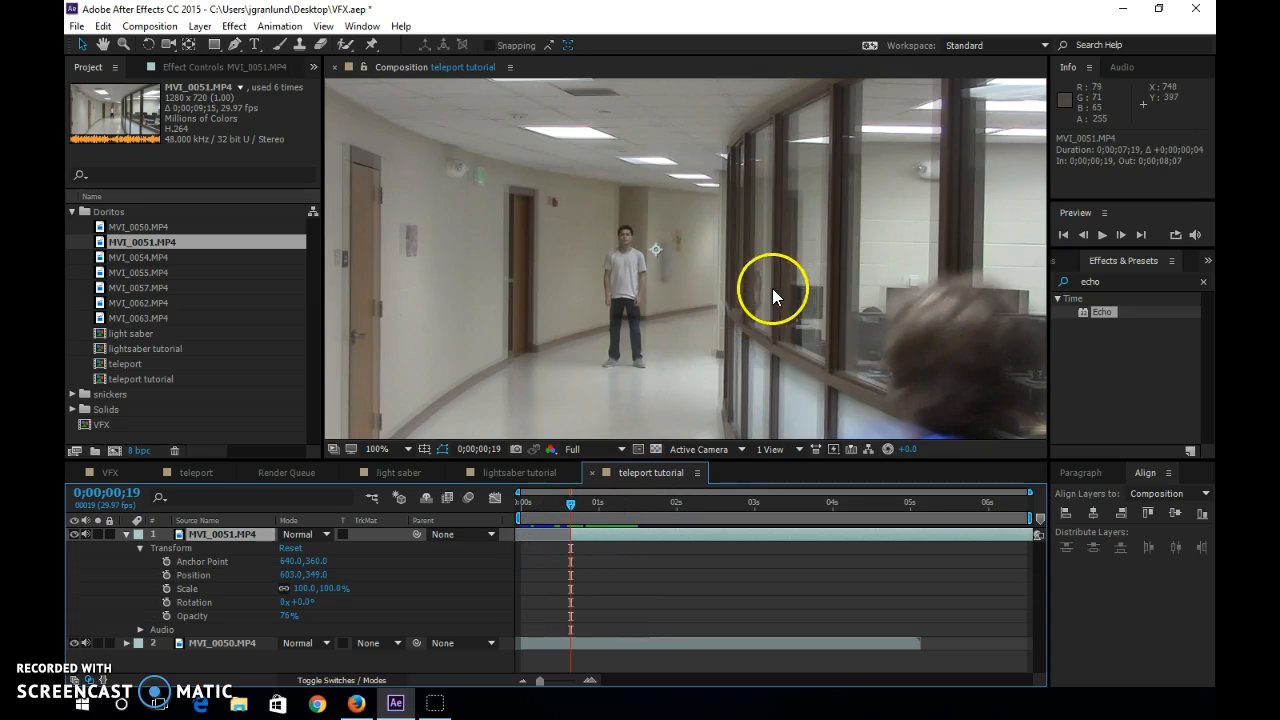
Restore the MVI_0051.MP4 layer's opacity to 100% and scrub to 0;00;01;00 to check the transition.
{"action": "scroll", "coordinate": [765, 291], "scroll_direction": "down", "scroll_amount": 4}
{"action": "scroll", "coordinate": [762, 293], "scroll_direction": "up", "scroll_amount": 2}
{"action": "mouse_move", "coordinate": [570, 504]}
{"action": "left_mouse_down"}
{"action": "mouse_move", "coordinate": [554, 502]}
{"action": "mouse_move", "coordinate": [581, 503]}
{"action": "left_mouse_up"}
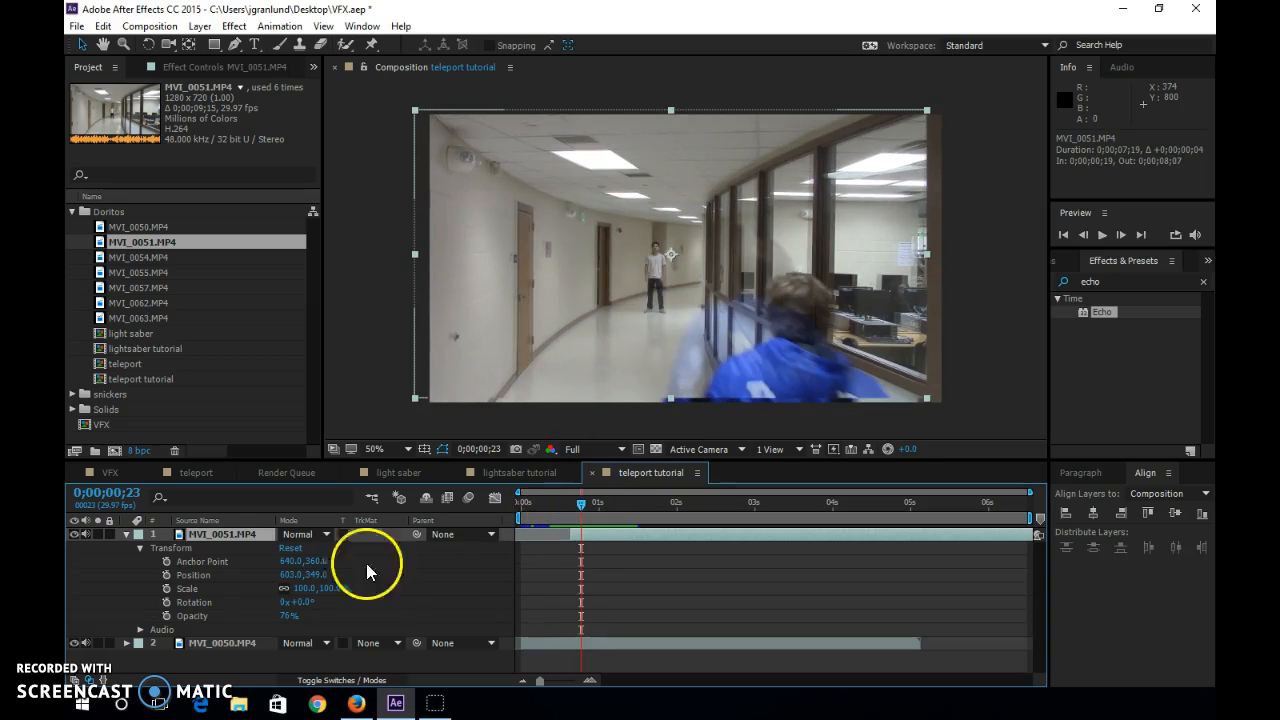
{"action": "left_click_drag", "start_coordinate": [291, 615], "coordinate": [476, 604]}
{"action": "mouse_move", "coordinate": [582, 498]}
{"action": "left_mouse_down"}
{"action": "mouse_move", "coordinate": [538, 506]}
{"action": "mouse_move", "coordinate": [628, 486]}
{"action": "mouse_move", "coordinate": [599, 482]}
{"action": "left_mouse_up"}
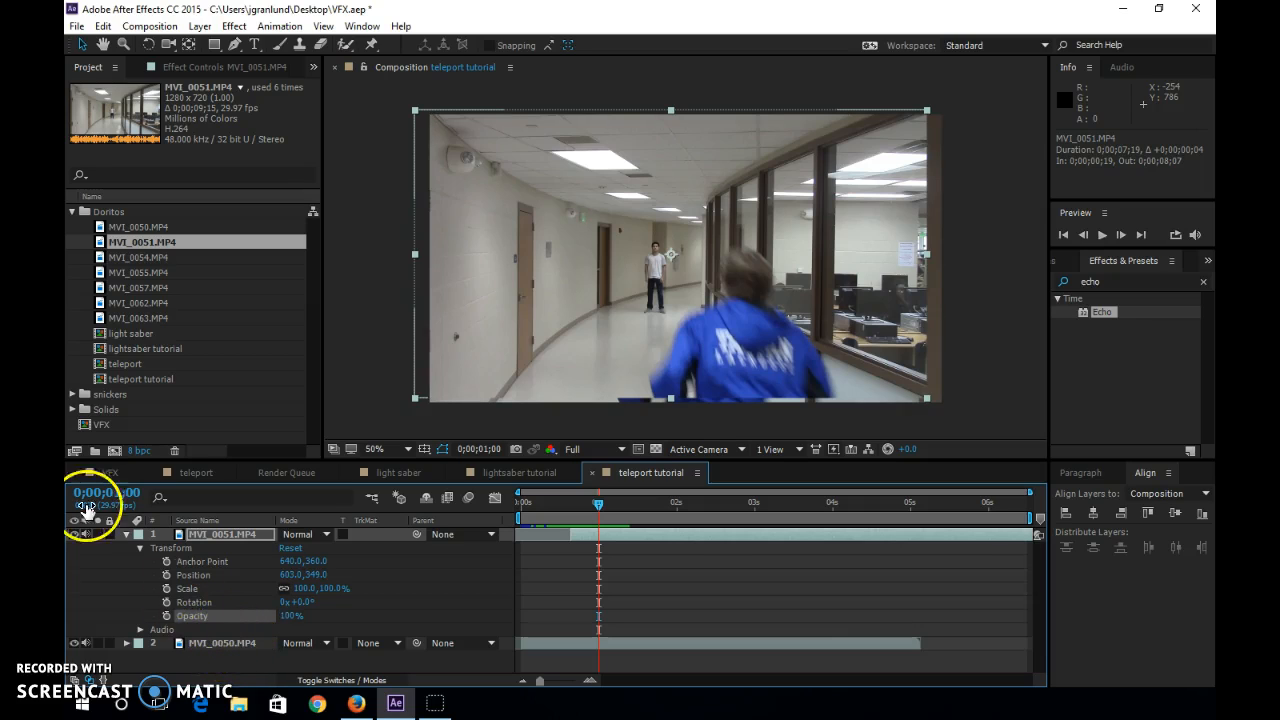
Add a new null object layer at the top of the teleport tutorial composition.
{"action": "left_click", "coordinate": [202, 27]}
{"action": "mouse_move", "coordinate": [222, 44]}
{"action": "left_click", "coordinate": [545, 116]}
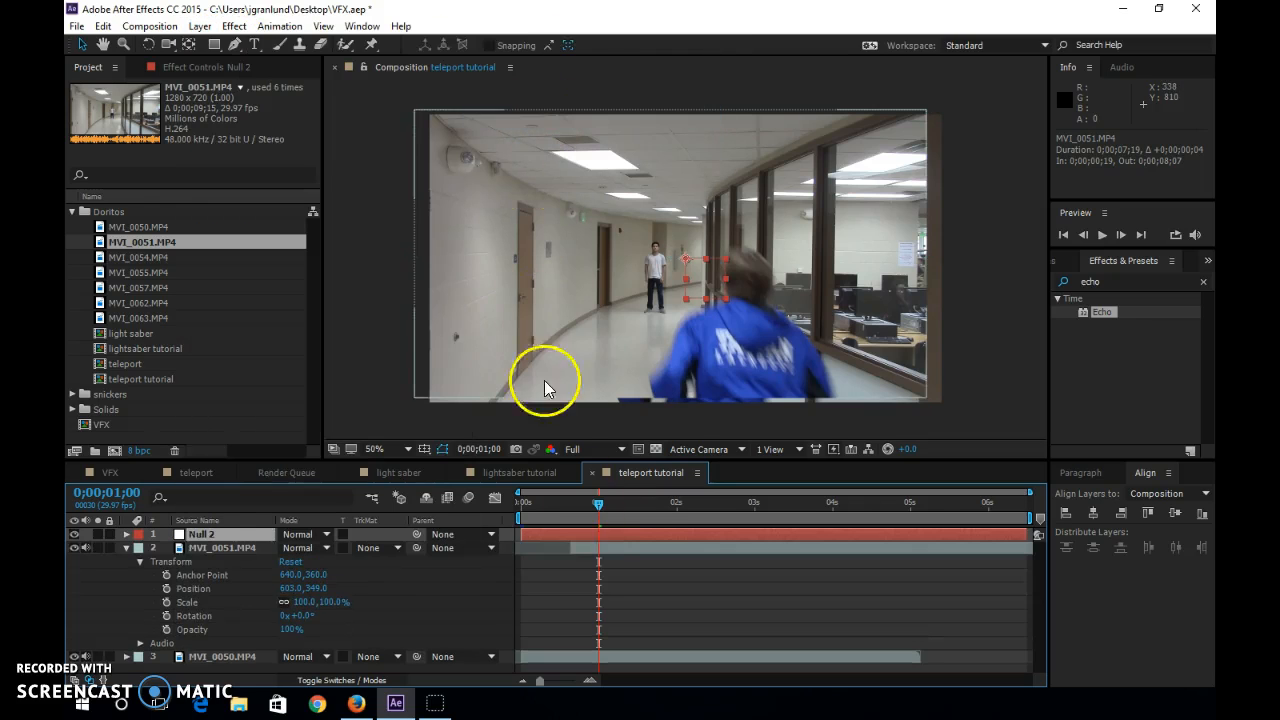
Rename the null object layer as parent.
{"action": "right_click", "coordinate": [204, 537]}
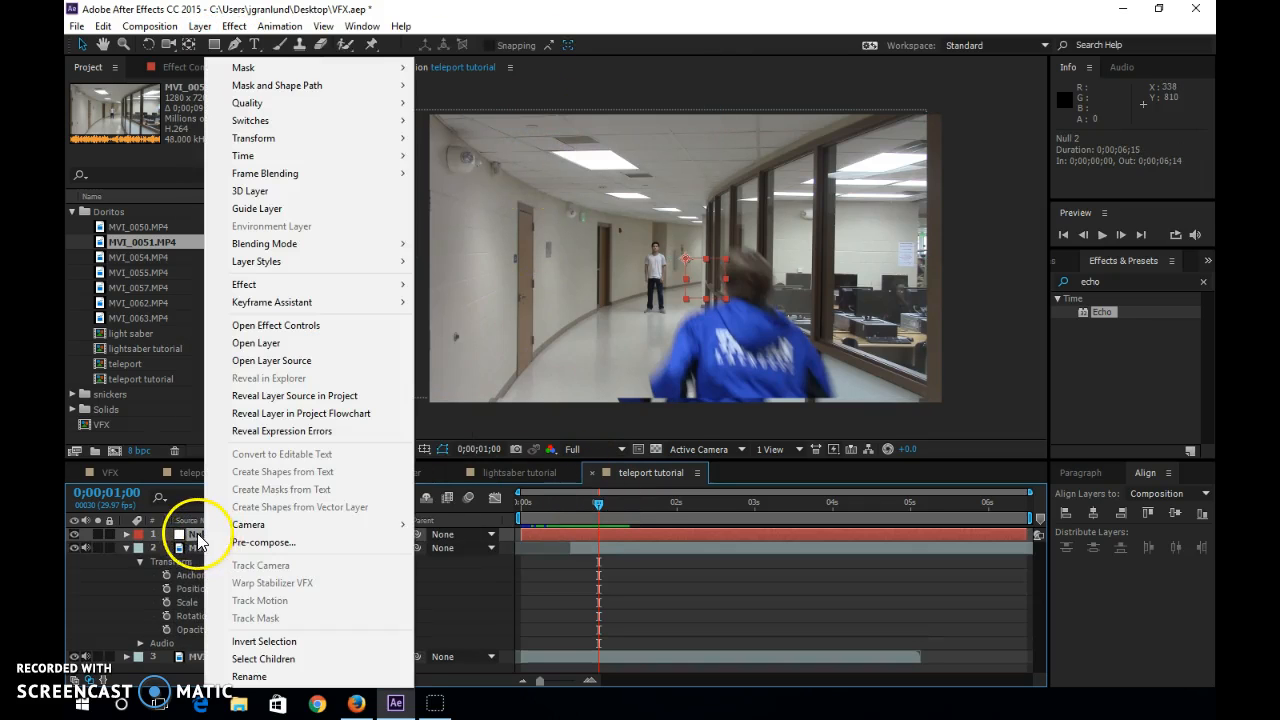
{"action": "left_click", "coordinate": [186, 535]}
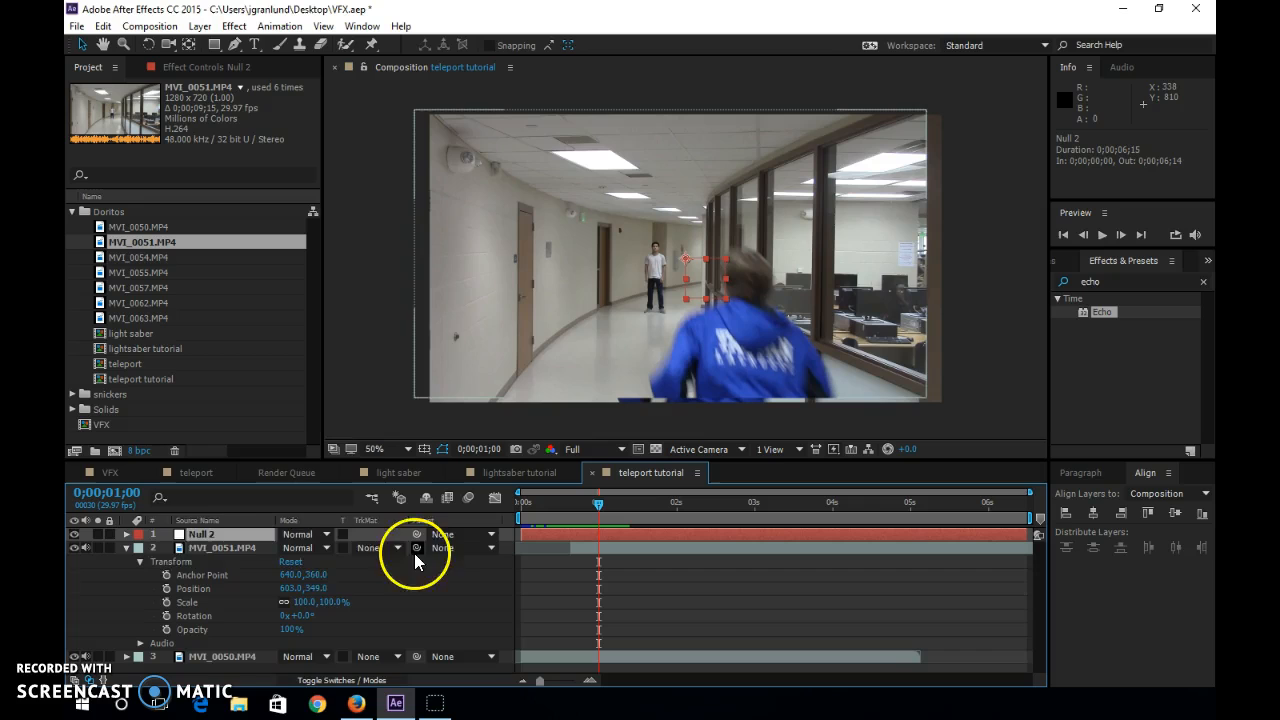
{"action": "right_click", "coordinate": [210, 534]}
{"action": "left_click", "coordinate": [264, 675]}
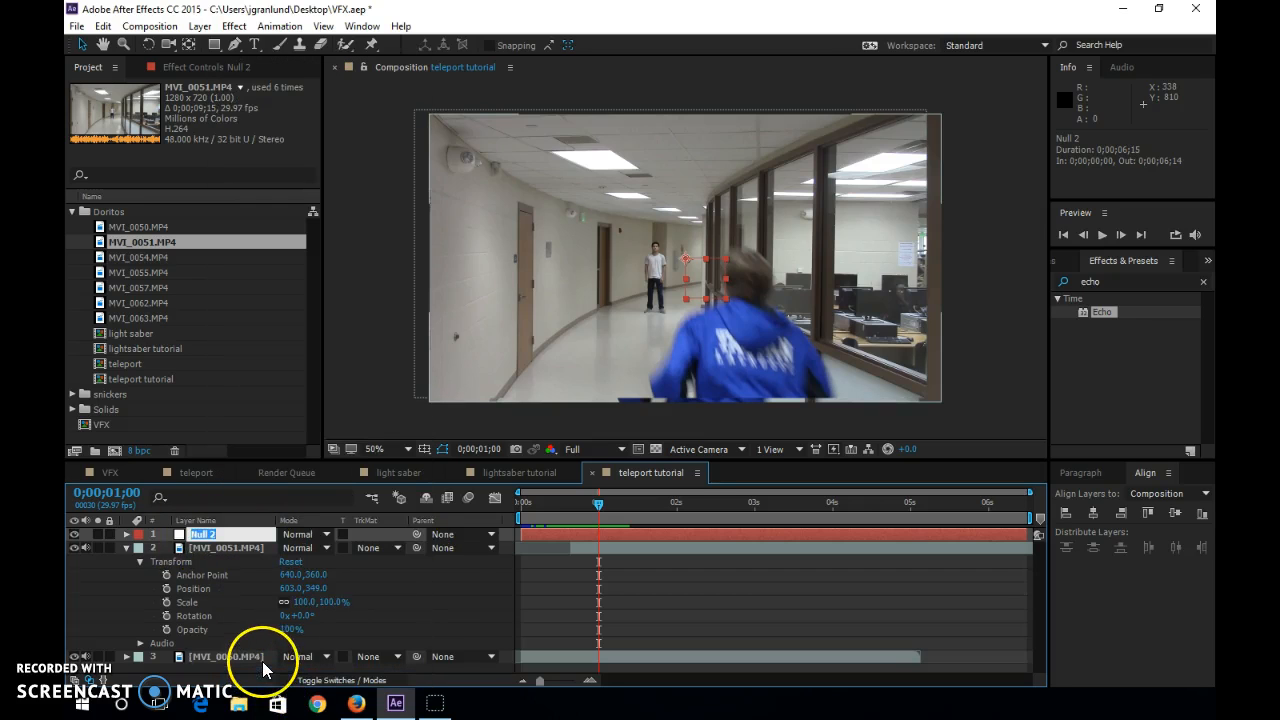
{"action": "key", "text": "Return"}
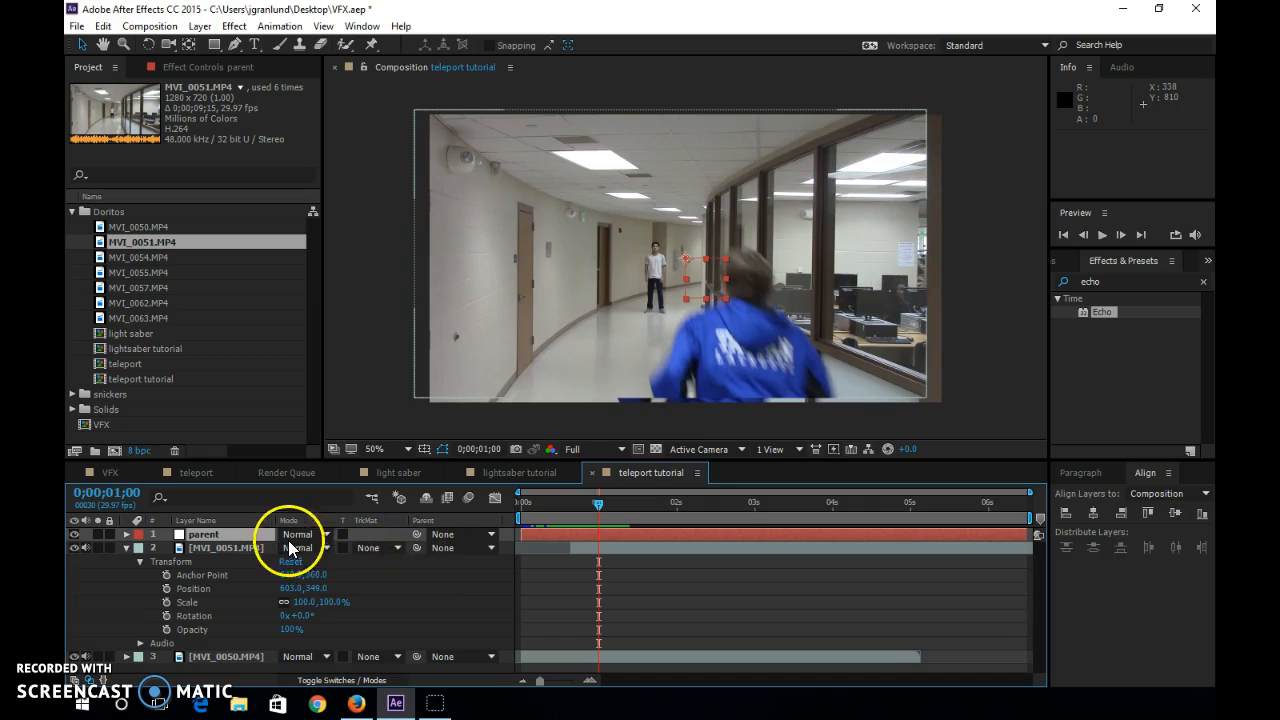
Parent the MVI_0051.MP4 and MVI_0050.MP4 layers to the parent null and collapse the MVI_0051.MP4 properties.
{"action": "left_click_drag", "start_coordinate": [417, 550], "coordinate": [223, 533]}
{"action": "left_click_drag", "start_coordinate": [307, 589], "coordinate": [222, 532]}
{"action": "left_click", "coordinate": [126, 548]}
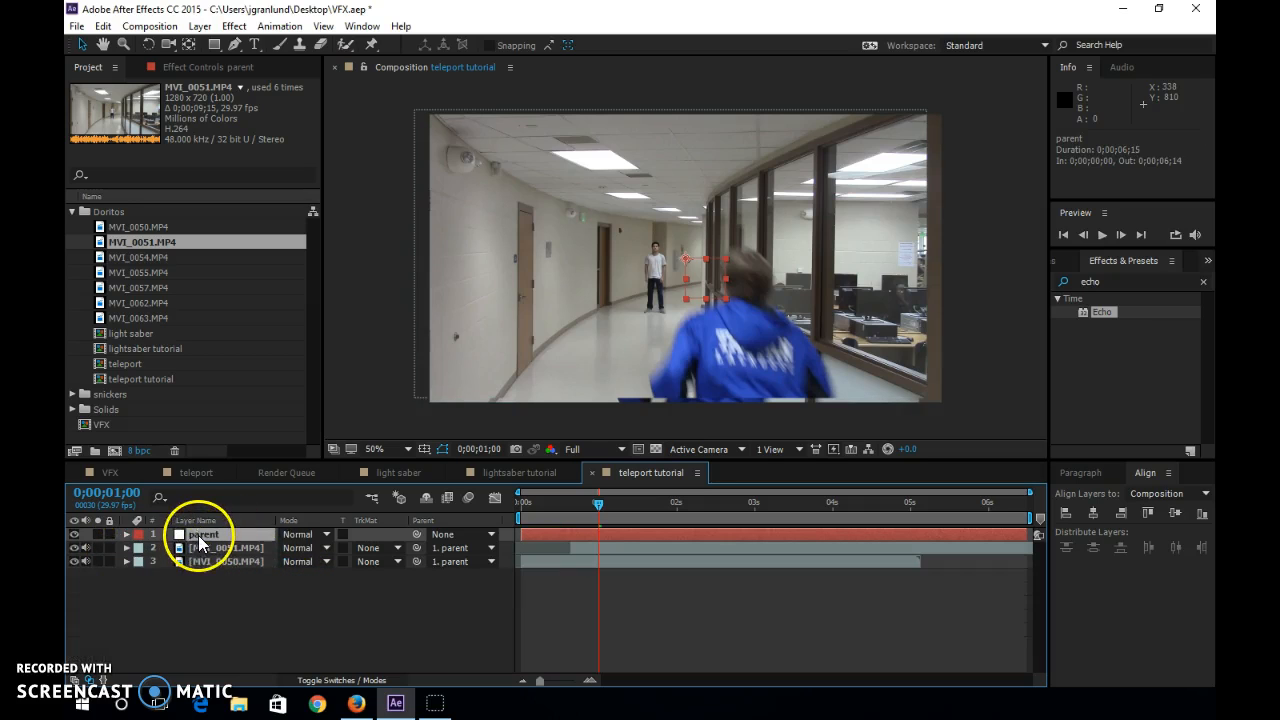
Scale the parent null to 116% so both clips fill the frame, and scrub to 0;00;00;15 to check it.
{"action": "left_click", "coordinate": [126, 534]}
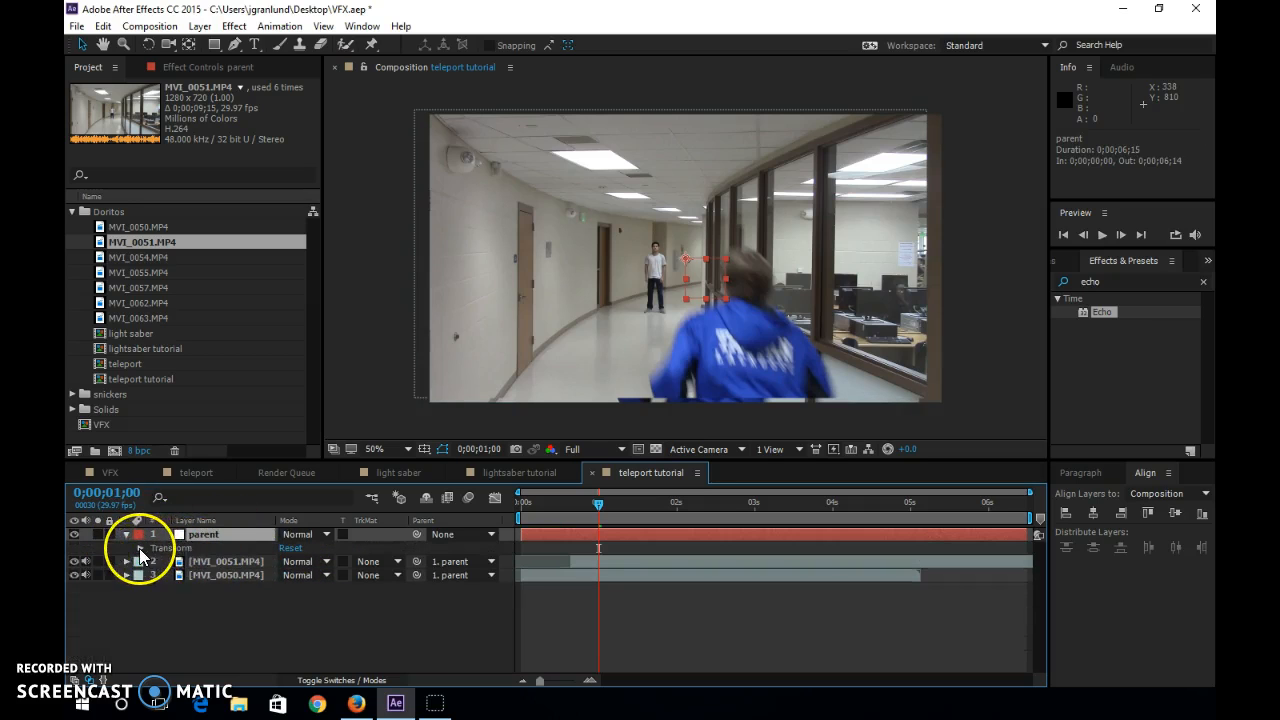
{"action": "left_click", "coordinate": [140, 548]}
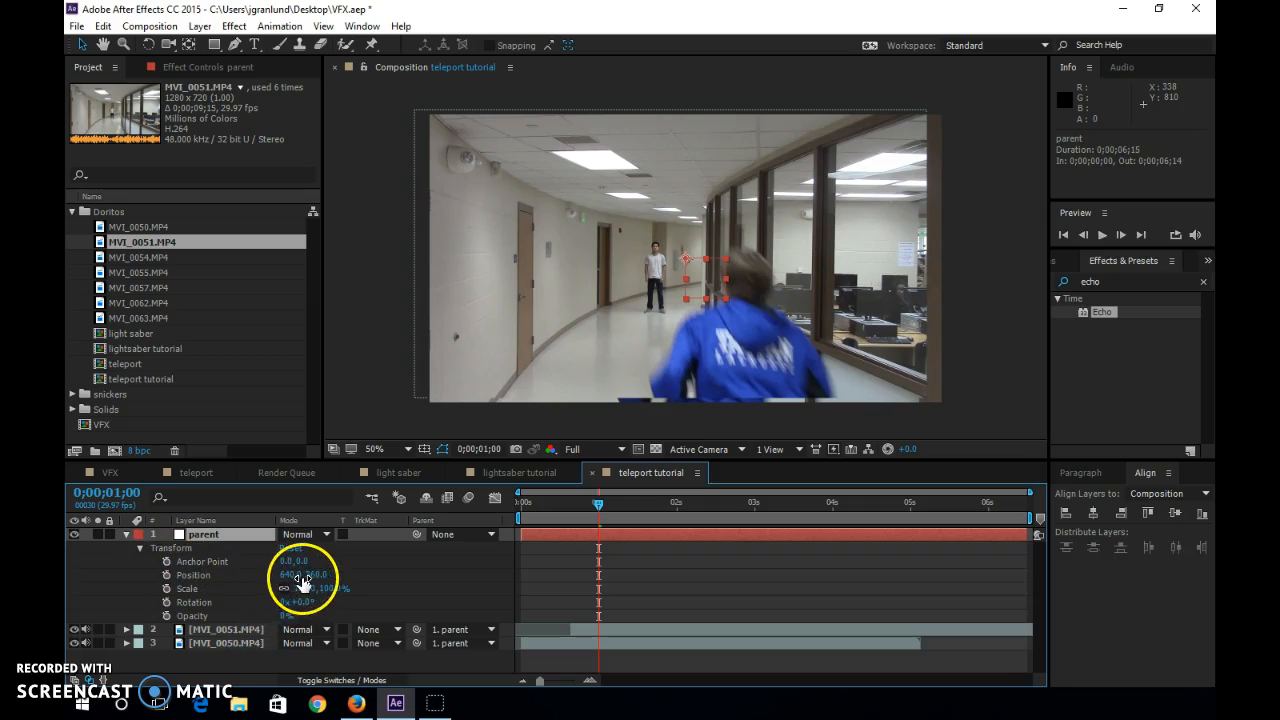
{"action": "left_click_drag", "start_coordinate": [303, 589], "coordinate": [319, 592]}
{"action": "left_click_drag", "start_coordinate": [598, 511], "coordinate": [556, 515]}
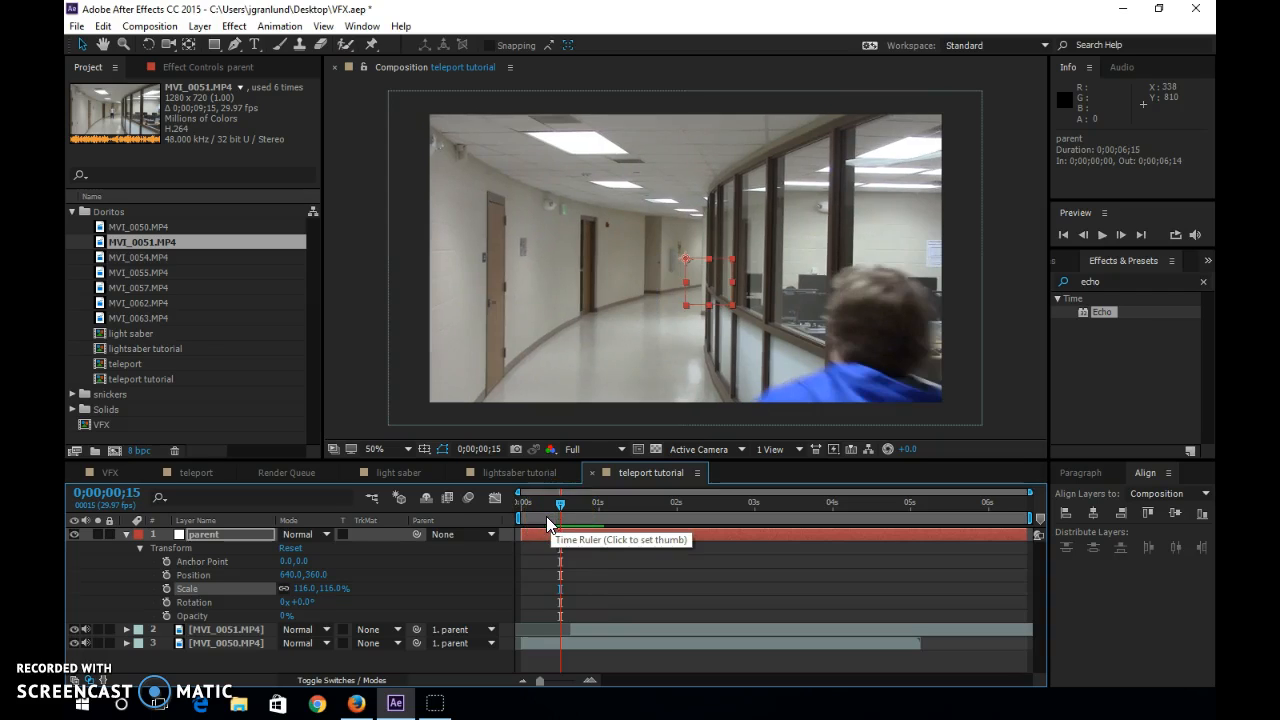
Examine the finished teleport composition around 0;00;00;21 for reference and return to the teleport tutorial composition.
{"action": "left_click", "coordinate": [185, 472]}
{"action": "left_click_drag", "start_coordinate": [695, 499], "coordinate": [647, 490]}
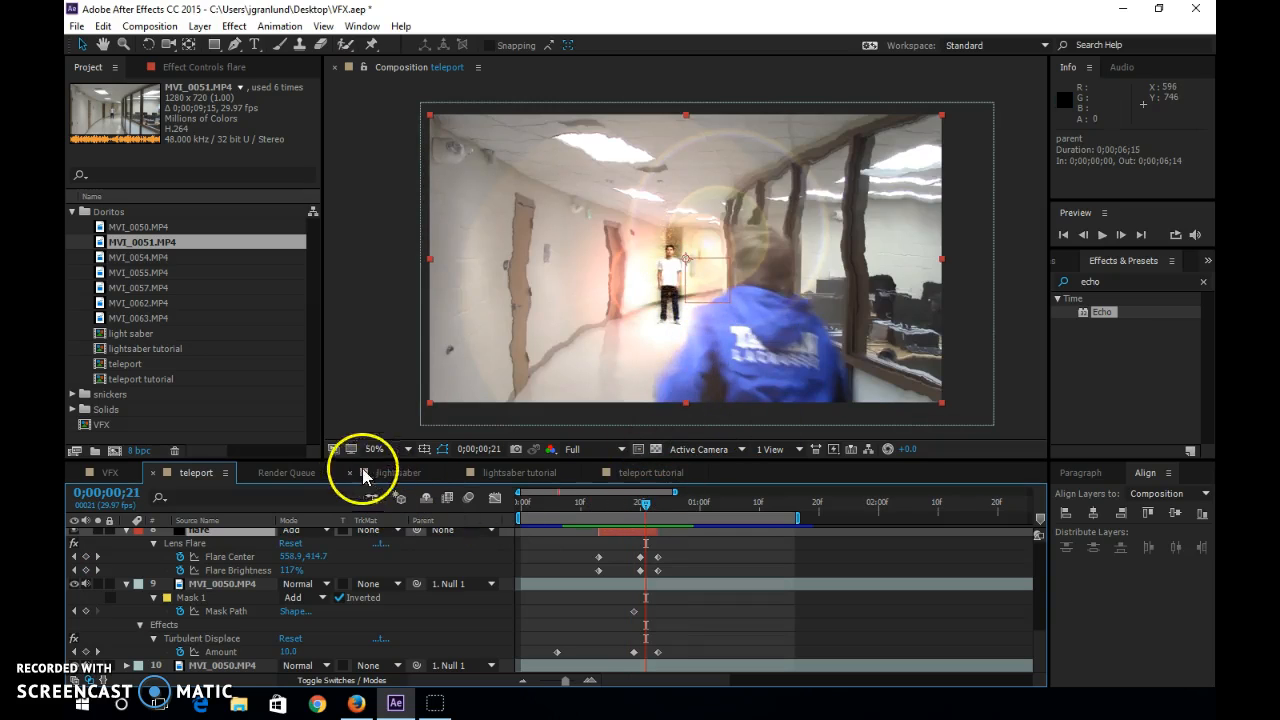
{"action": "left_click", "coordinate": [636, 474]}
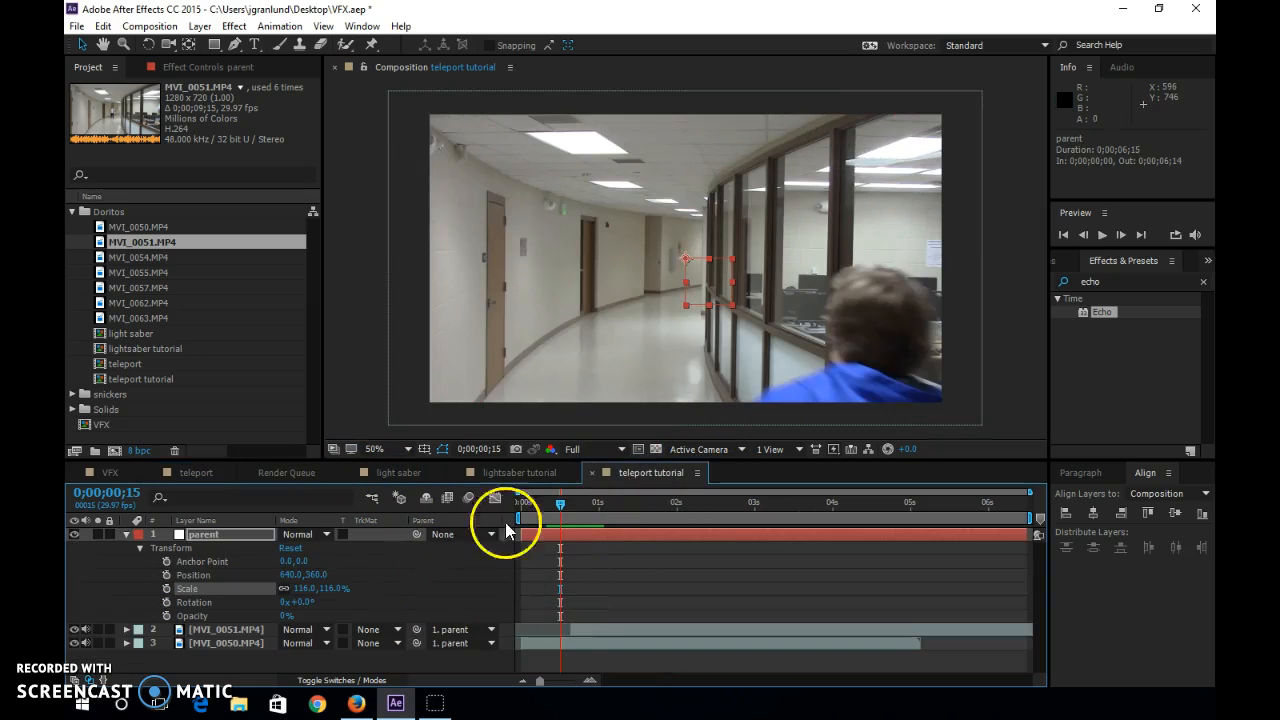
Extend the start of the MVI_0051.MP4 layer back to 0;00;00;00 and split the layer at 0;00;00;19.
{"action": "mouse_move", "coordinate": [557, 513]}
{"action": "left_mouse_down"}
{"action": "mouse_move", "coordinate": [598, 513]}
{"action": "mouse_move", "coordinate": [562, 508]}
{"action": "left_mouse_up"}
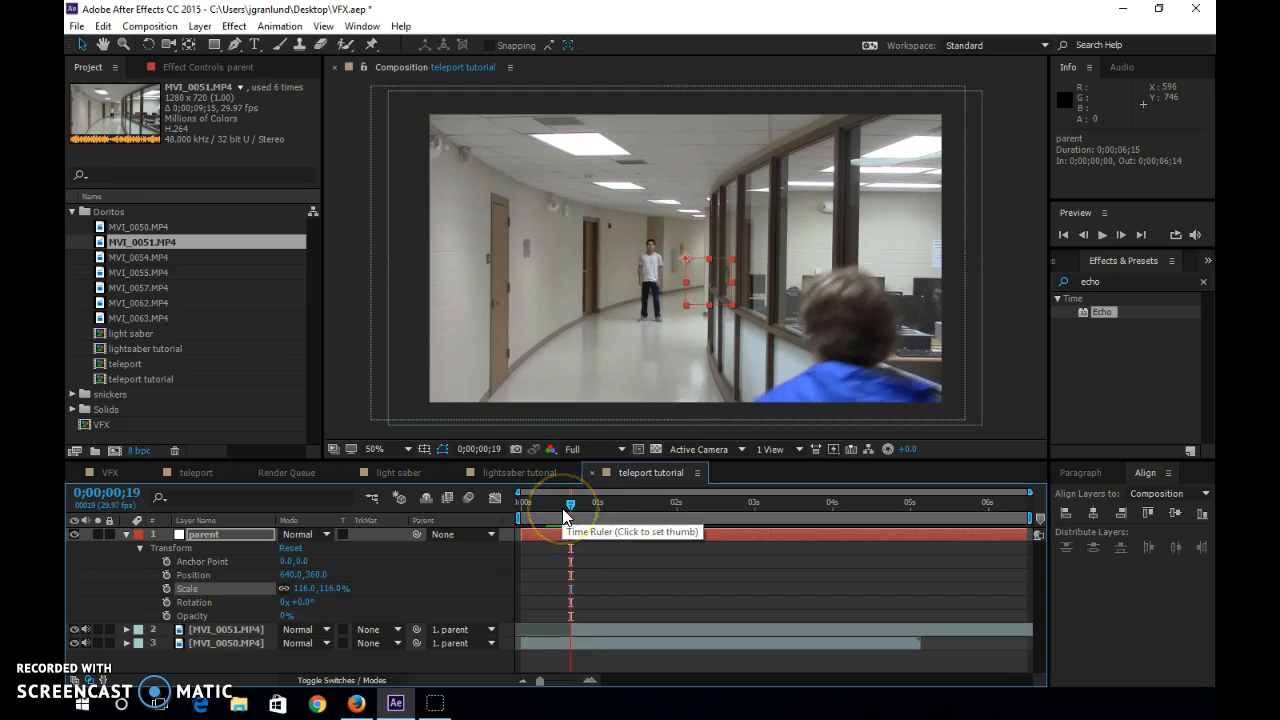
{"action": "left_click", "coordinate": [212, 629]}
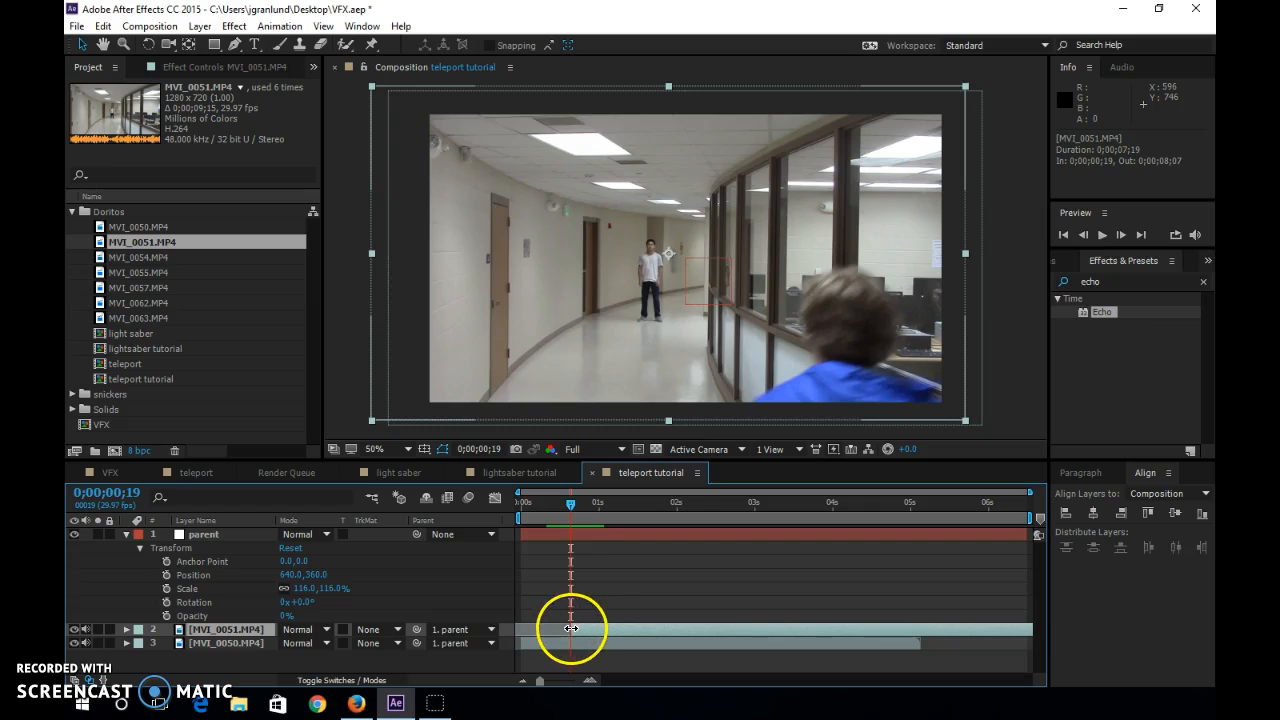
{"action": "left_click_drag", "start_coordinate": [571, 628], "coordinate": [528, 632]}
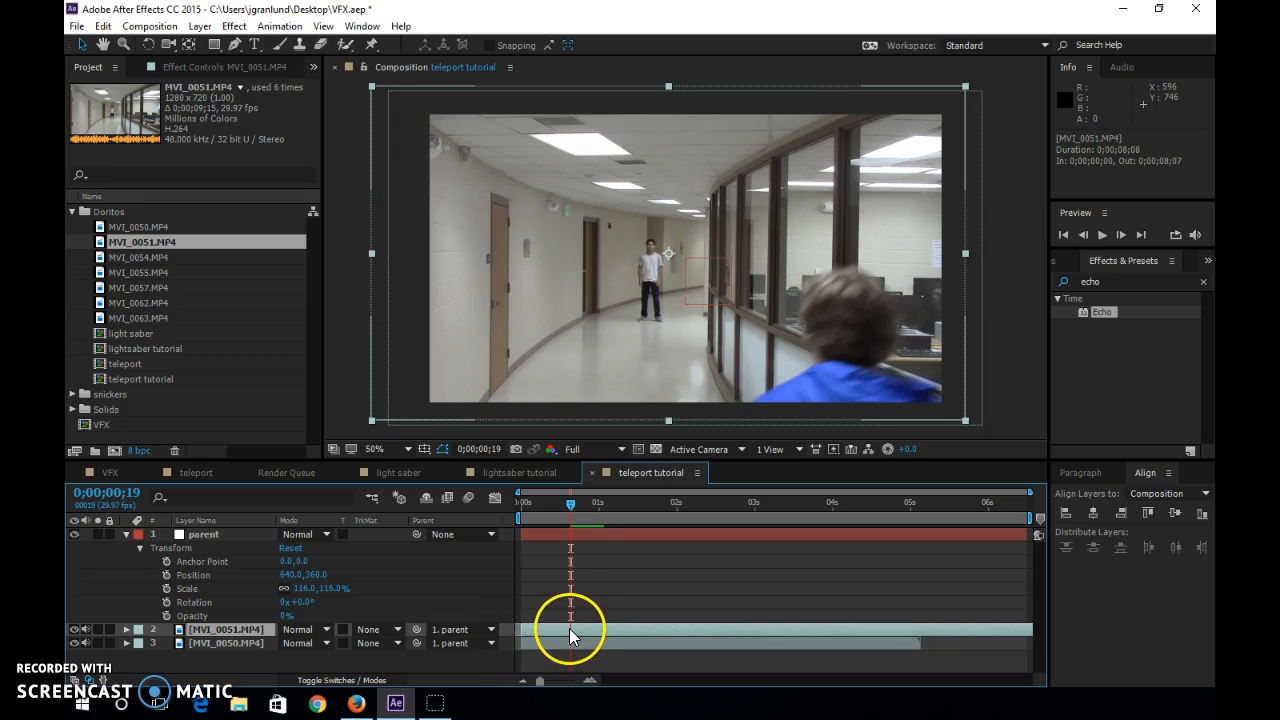
{"action": "key", "text": "ctrl+shift+d"}
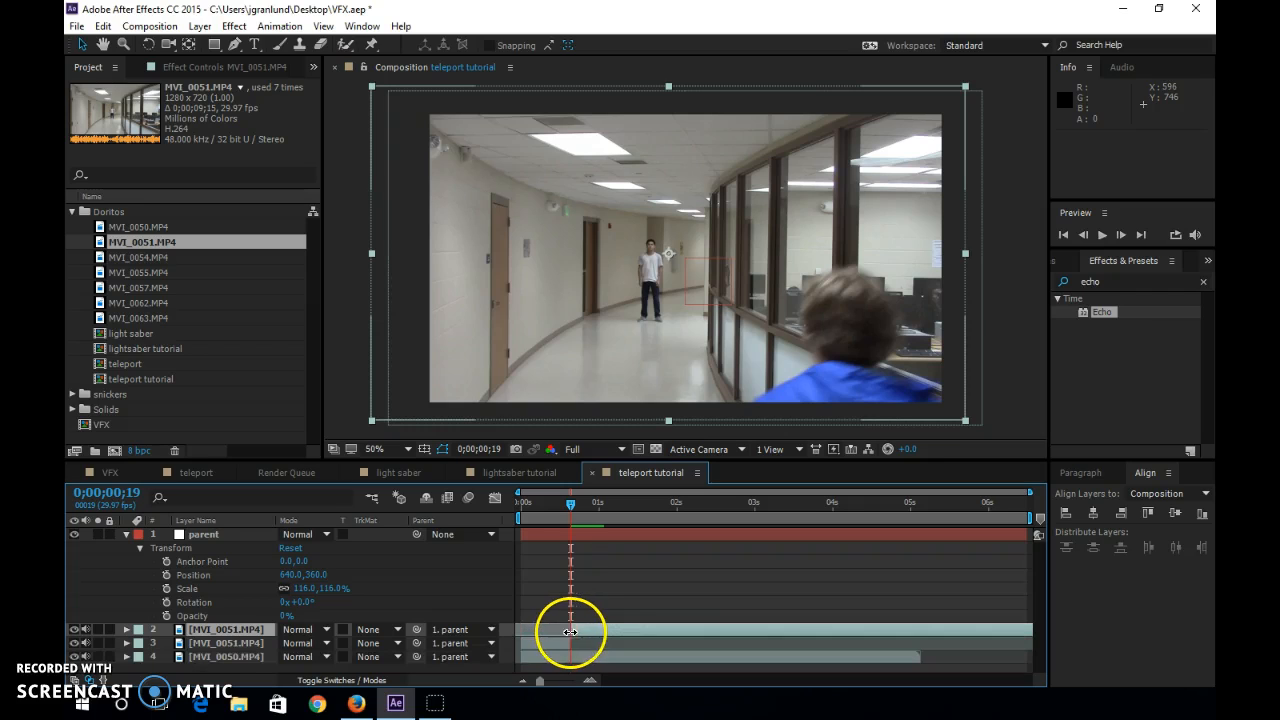
Keyframe the opacity of the earlier MVI_0051.MP4 segment from 0% at 0;00;00;11 to 100% at 0;00;00;19.
{"action": "left_click", "coordinate": [546, 643]}
{"action": "mouse_move", "coordinate": [567, 512]}
{"action": "left_mouse_down"}
{"action": "mouse_move", "coordinate": [537, 515]}
{"action": "mouse_move", "coordinate": [596, 518]}
{"action": "mouse_move", "coordinate": [522, 522]}
{"action": "mouse_move", "coordinate": [560, 522]}
{"action": "mouse_move", "coordinate": [544, 522]}
{"action": "left_mouse_up"}
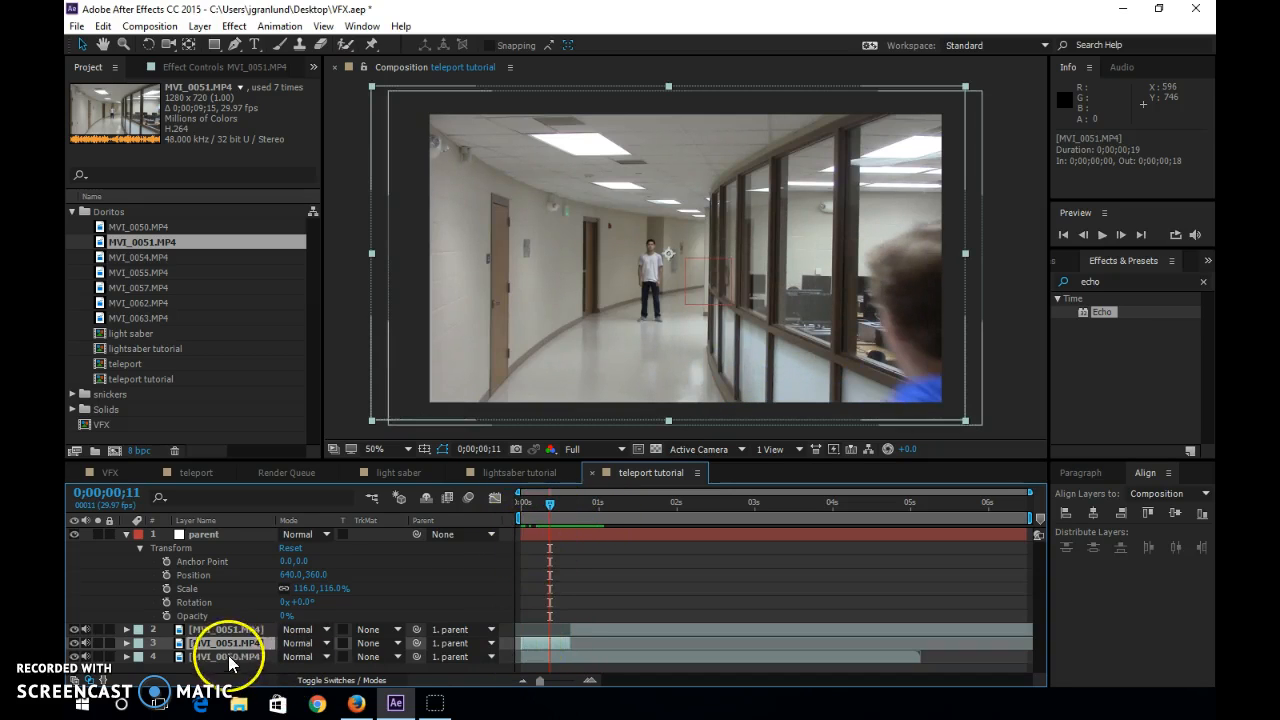
{"action": "left_click", "coordinate": [127, 643]}
{"action": "key", "text": "t"}
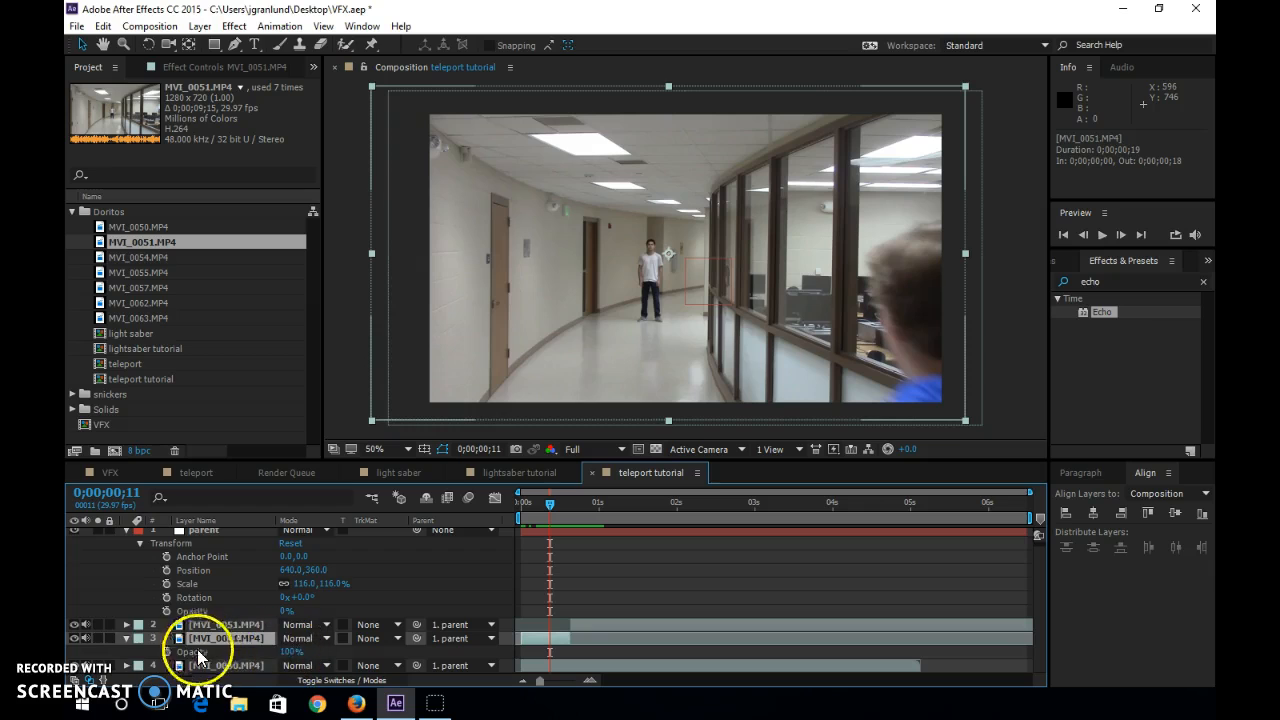
{"action": "left_click", "coordinate": [167, 651]}
{"action": "left_click_drag", "start_coordinate": [548, 650], "coordinate": [562, 652]}
{"action": "left_click_drag", "start_coordinate": [288, 652], "coordinate": [86, 643]}
{"action": "left_click_drag", "start_coordinate": [286, 651], "coordinate": [215, 650]}
{"action": "mouse_move", "coordinate": [549, 508]}
{"action": "left_mouse_down"}
{"action": "mouse_move", "coordinate": [531, 515]}
{"action": "mouse_move", "coordinate": [590, 518]}
{"action": "mouse_move", "coordinate": [539, 525]}
{"action": "mouse_move", "coordinate": [567, 526]}
{"action": "left_mouse_up"}
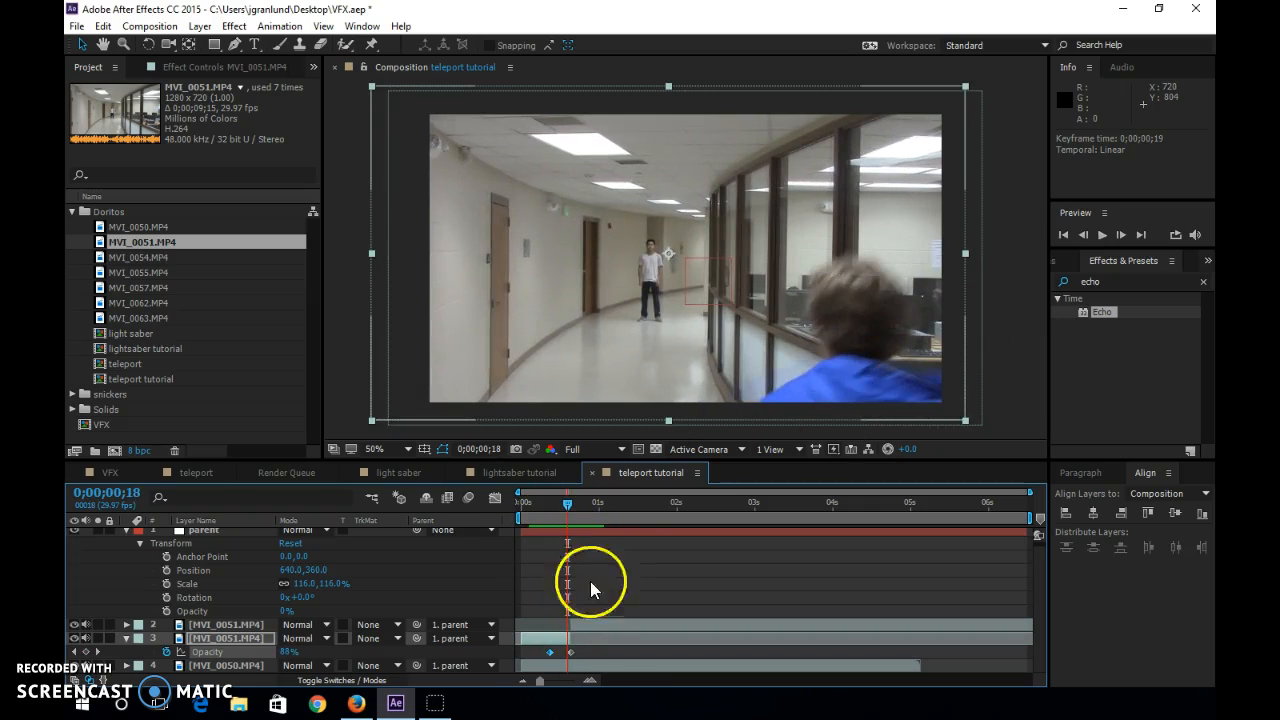
Move the segment's first opacity keyframe to 0;00;00;00 and check the fade at 0;00;00;11.
{"action": "left_click_drag", "start_coordinate": [549, 653], "coordinate": [527, 657]}
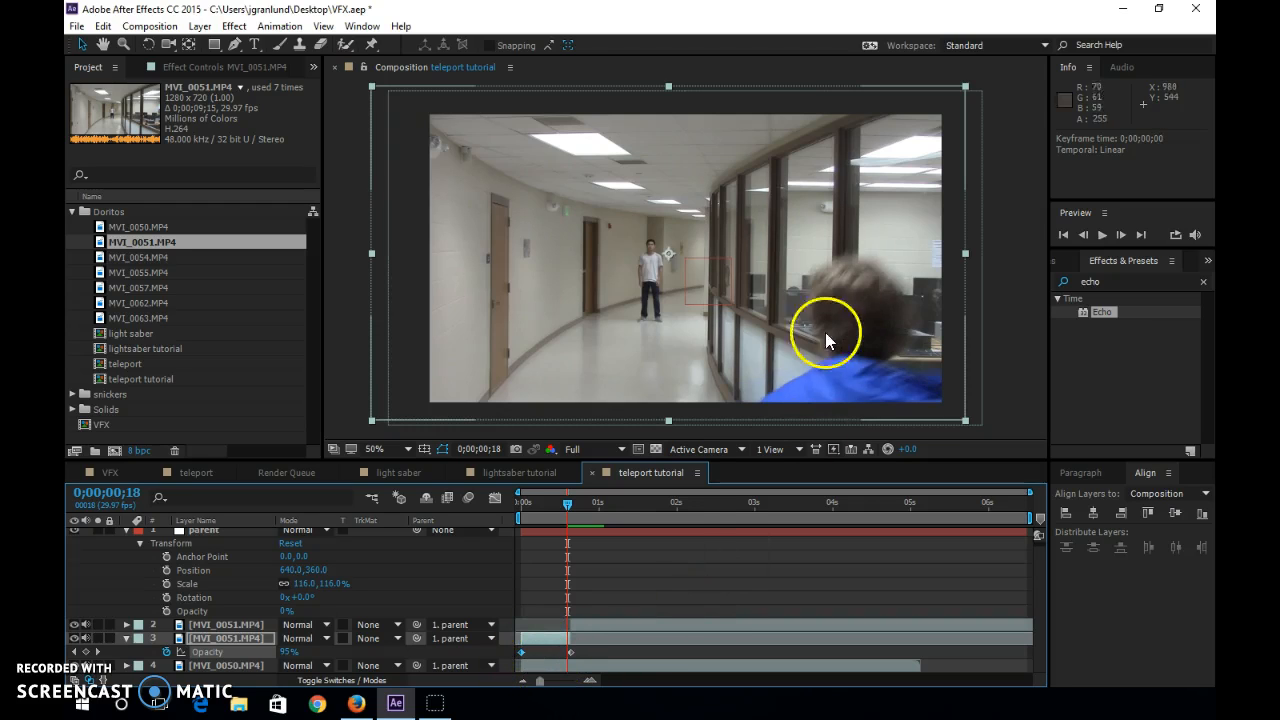
{"action": "mouse_move", "coordinate": [538, 501]}
{"action": "left_mouse_down"}
{"action": "mouse_move", "coordinate": [507, 506]}
{"action": "mouse_move", "coordinate": [562, 504]}
{"action": "mouse_move", "coordinate": [524, 503]}
{"action": "mouse_move", "coordinate": [549, 503]}
{"action": "left_mouse_up"}
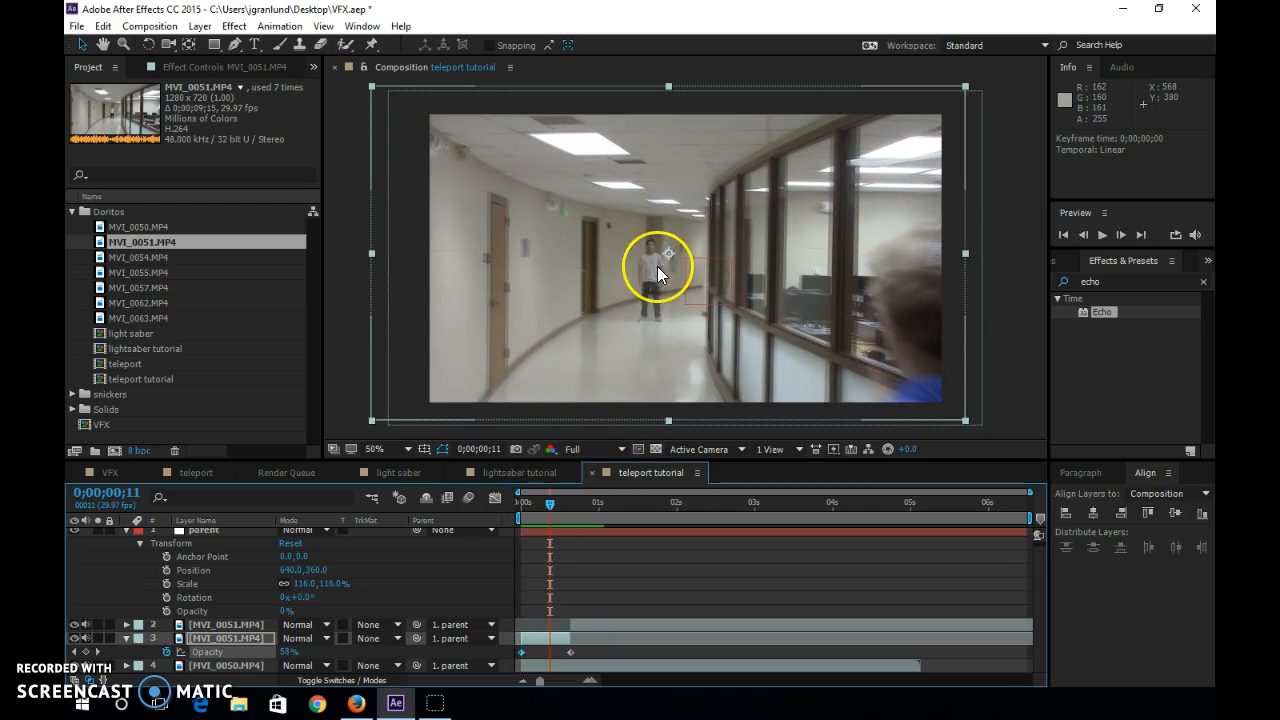
{"action": "left_click", "coordinate": [561, 491]}
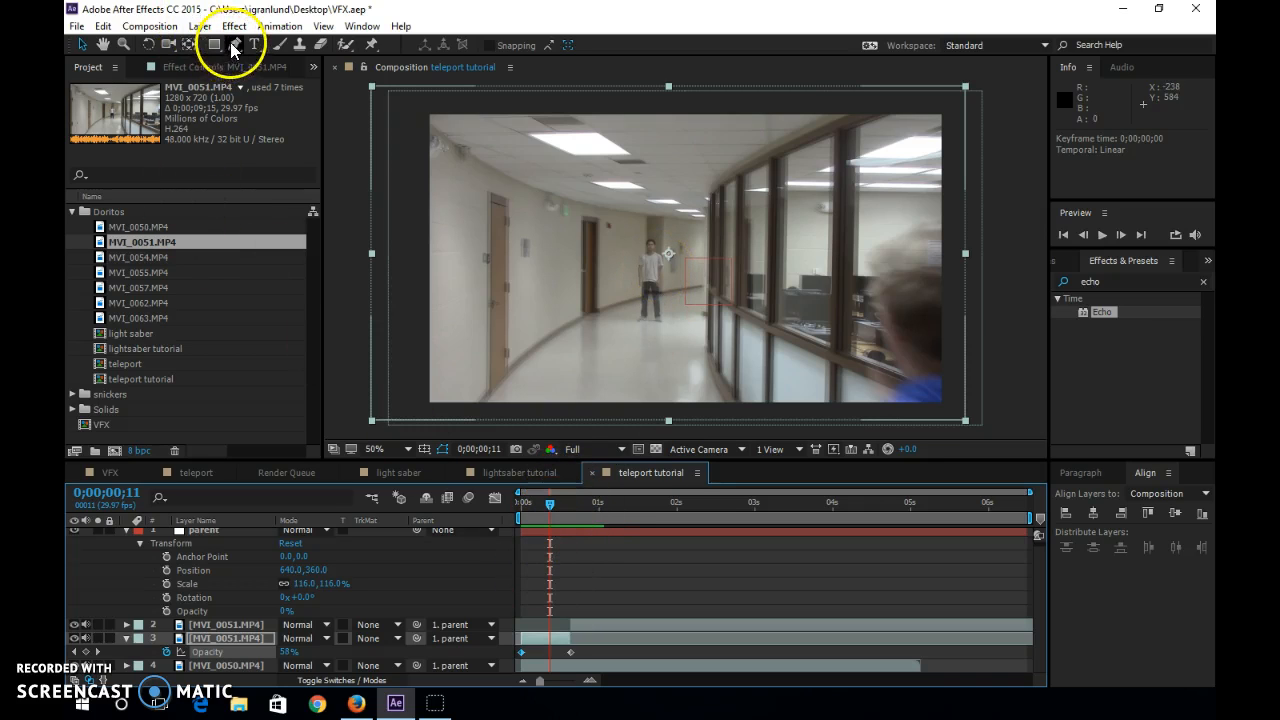
Draw an elliptical mask about 97 by 212 px around the standing man on the earlier MVI_0051.MP4 segment.
{"action": "left_click_drag", "start_coordinate": [205, 46], "coordinate": [288, 87]}
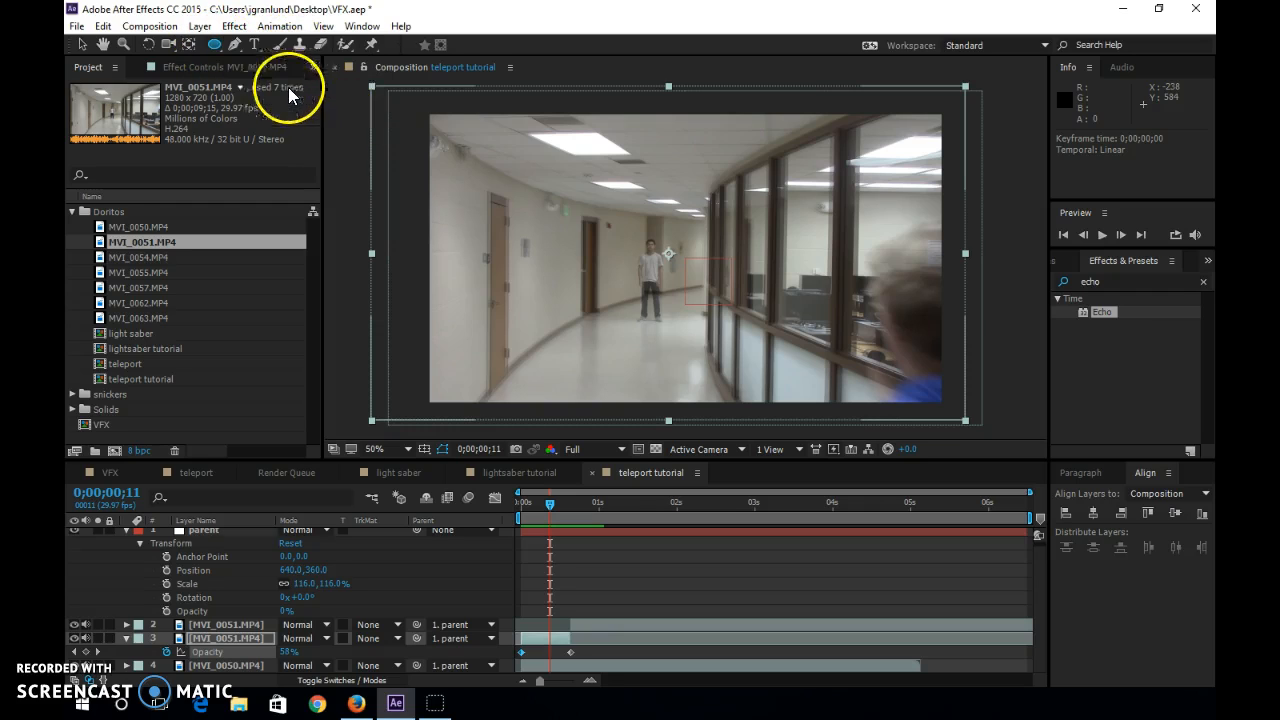
{"action": "left_click_drag", "start_coordinate": [629, 231], "coordinate": [673, 330]}
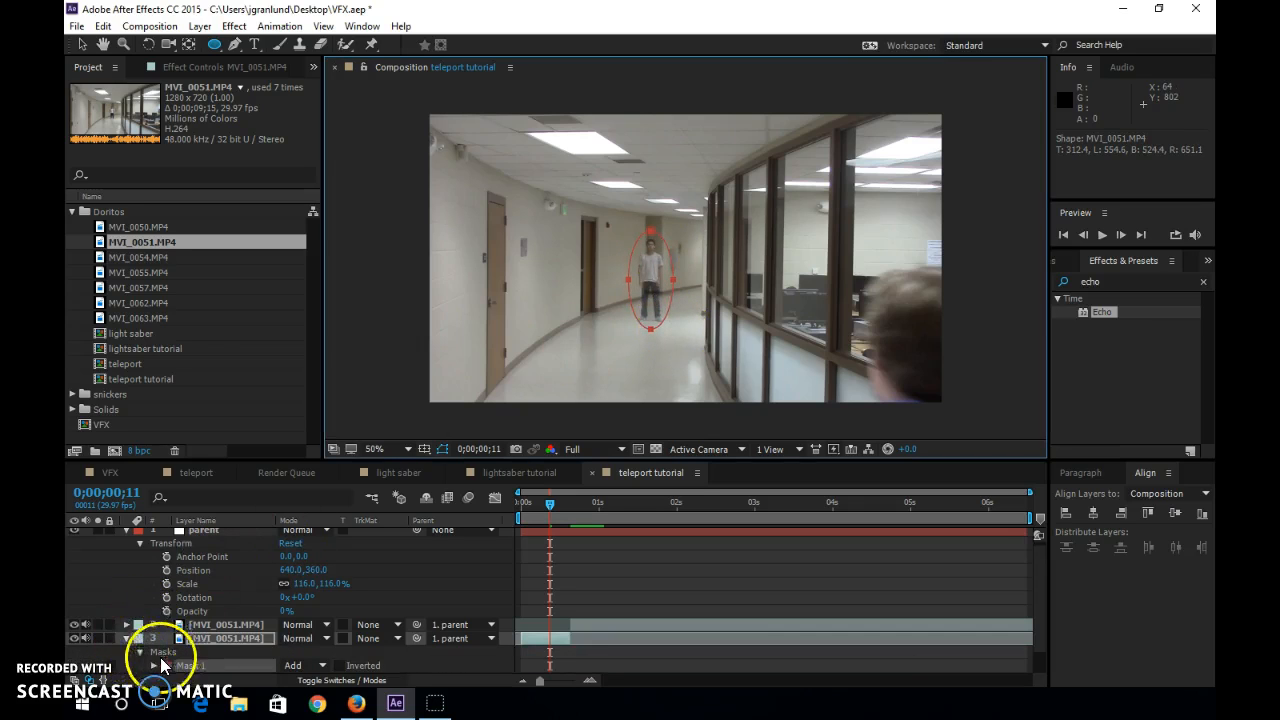
{"action": "scroll", "coordinate": [168, 657], "scroll_direction": "down", "scroll_amount": 1}
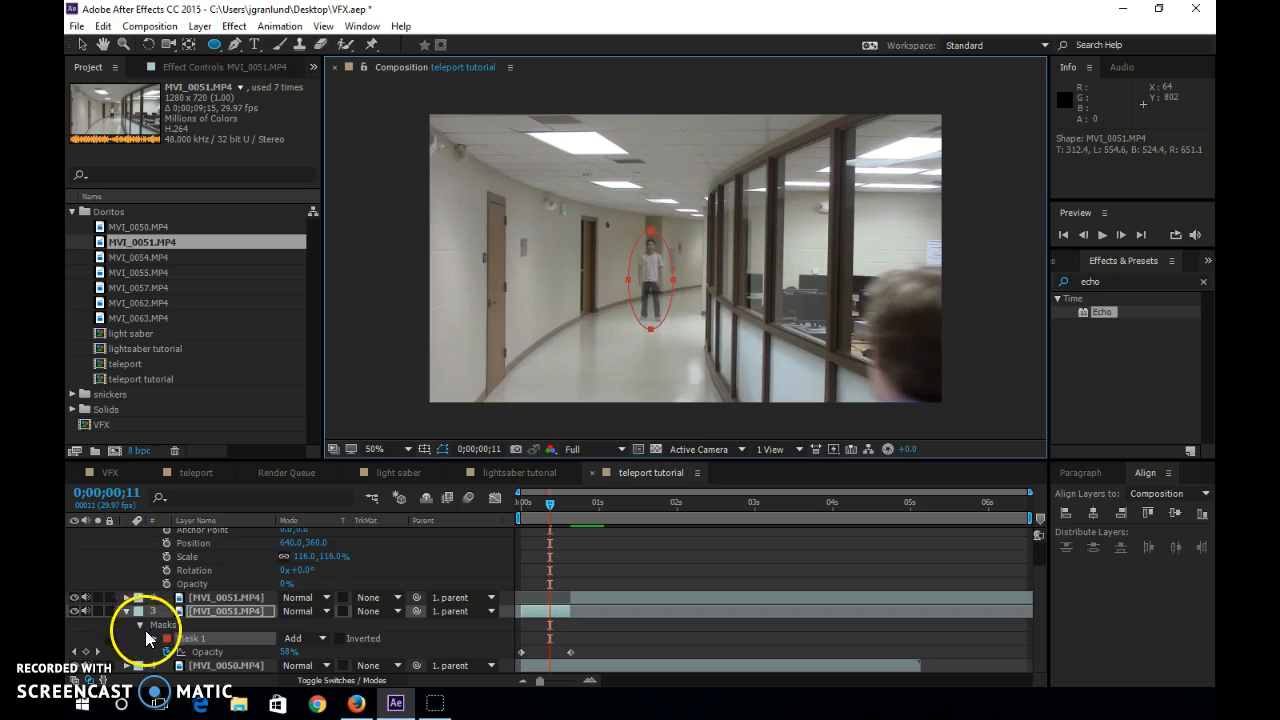
Set the elliptical mask's feather to 20 pixels and scrub back to 0;00;00;00 to check the fade.
{"action": "left_click", "coordinate": [153, 638]}
{"action": "scroll", "coordinate": [170, 640], "scroll_direction": "down", "scroll_amount": 2}
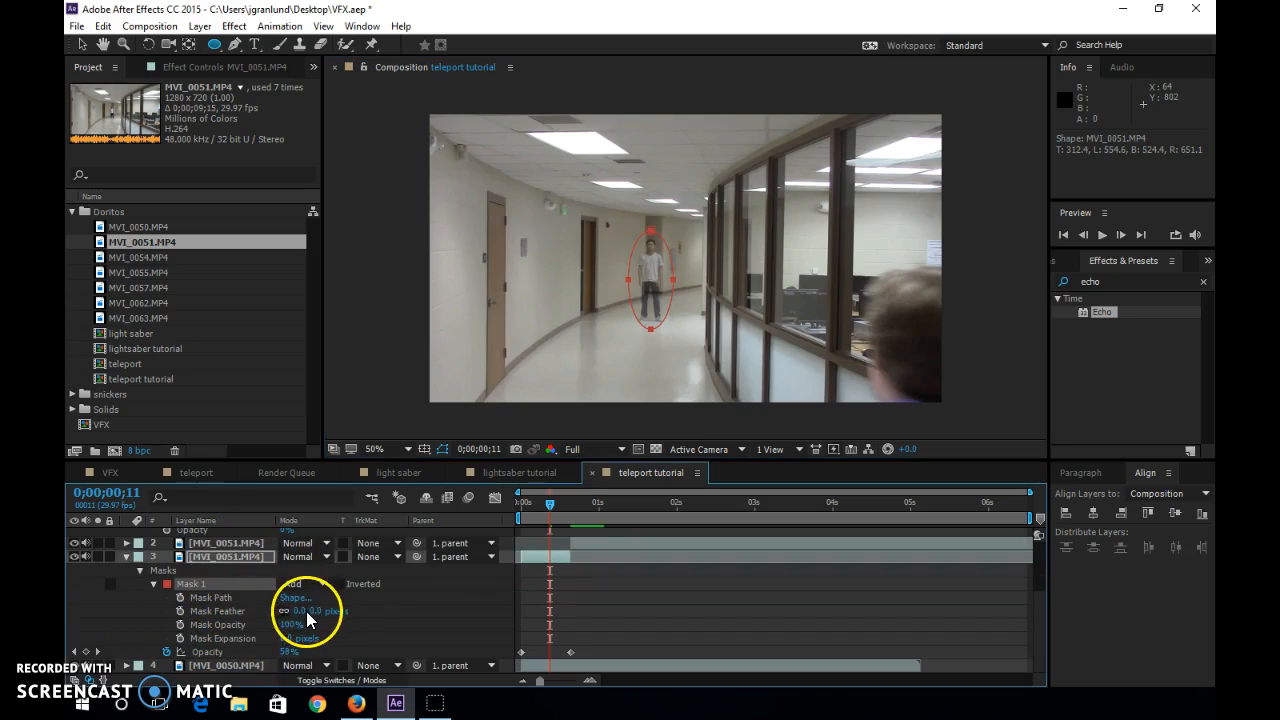
{"action": "left_click_drag", "start_coordinate": [304, 612], "coordinate": [318, 614]}
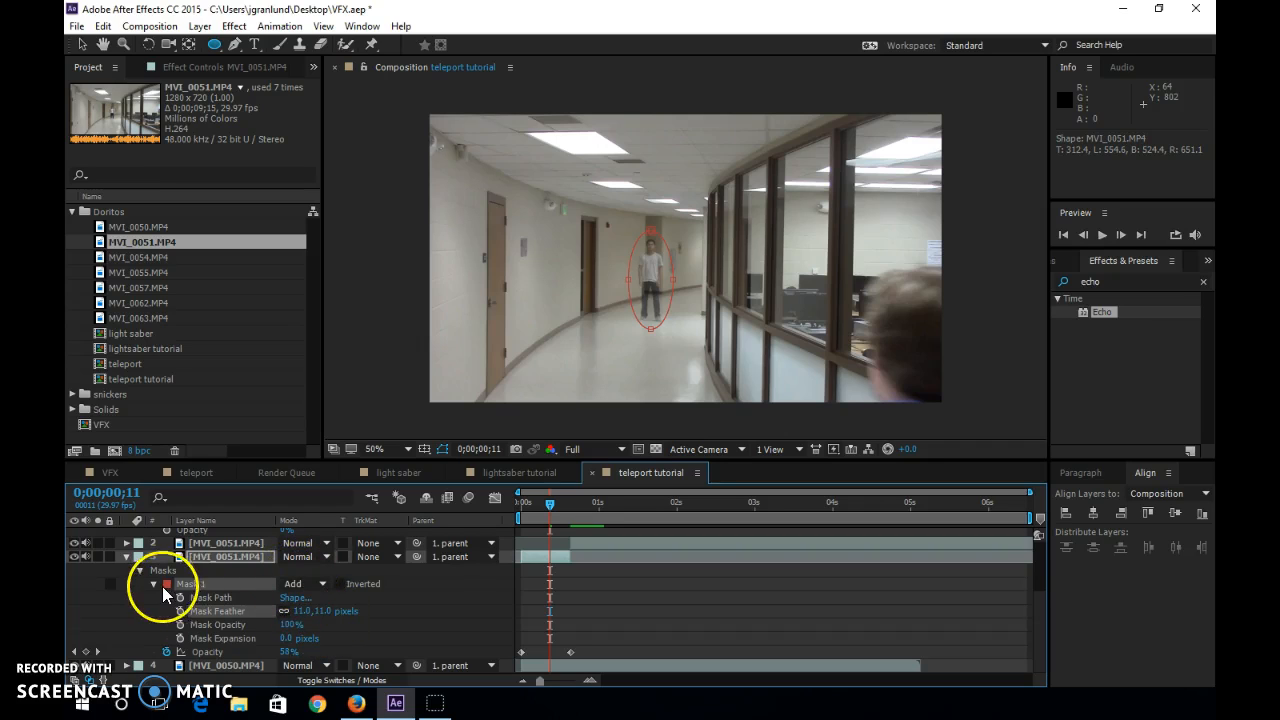
{"action": "left_click", "coordinate": [304, 611]}
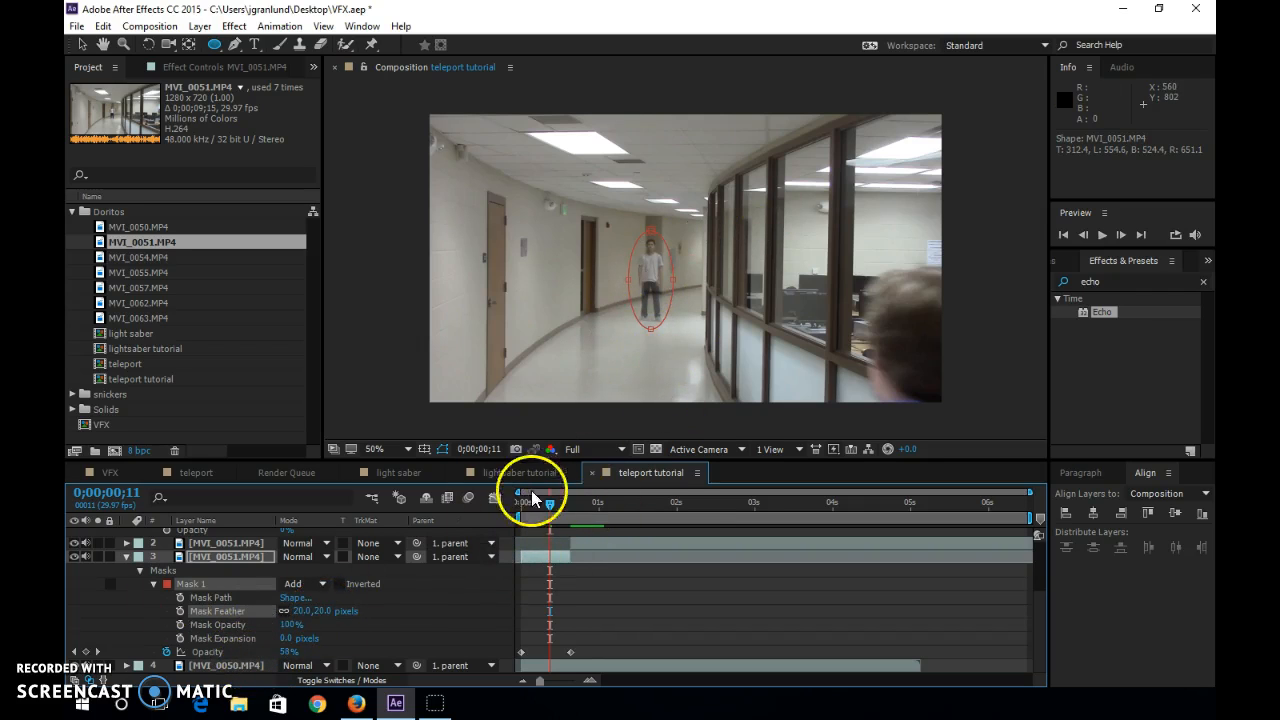
{"action": "left_click_drag", "start_coordinate": [551, 509], "coordinate": [471, 543]}
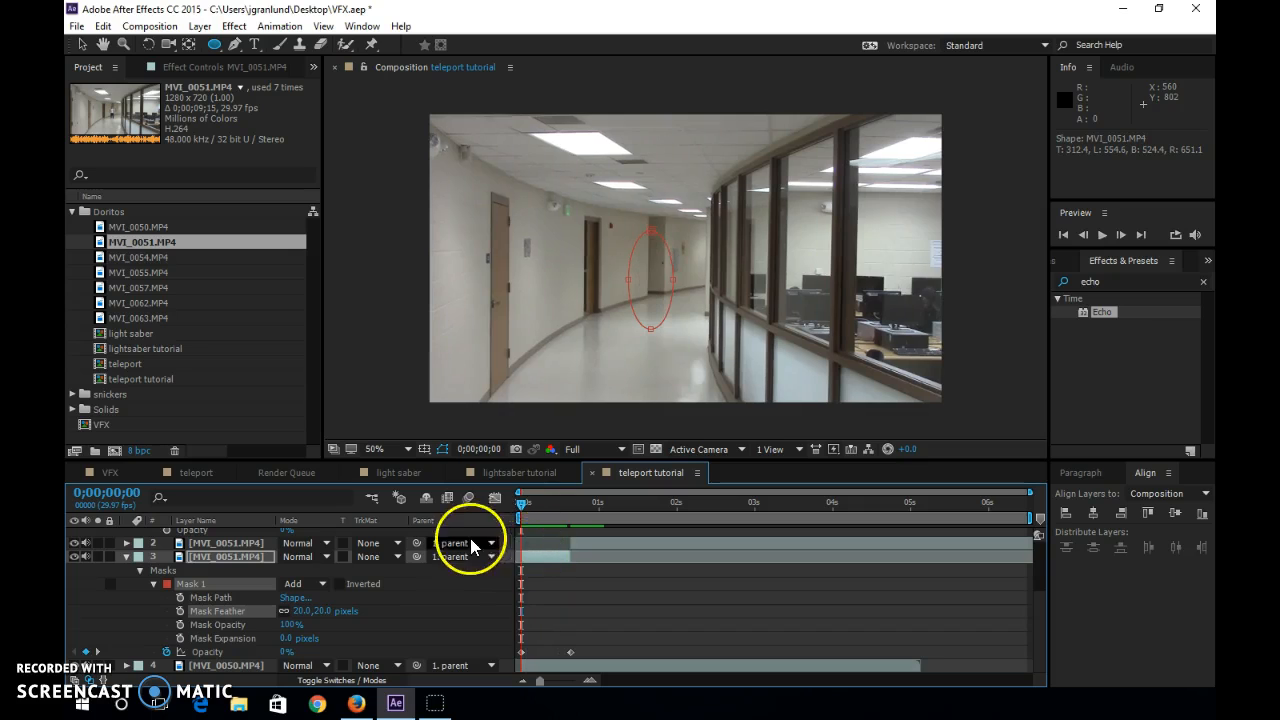
Rename the masked MVI_0051.MP4 segment with the actor's first name.
{"action": "left_click", "coordinate": [546, 556]}
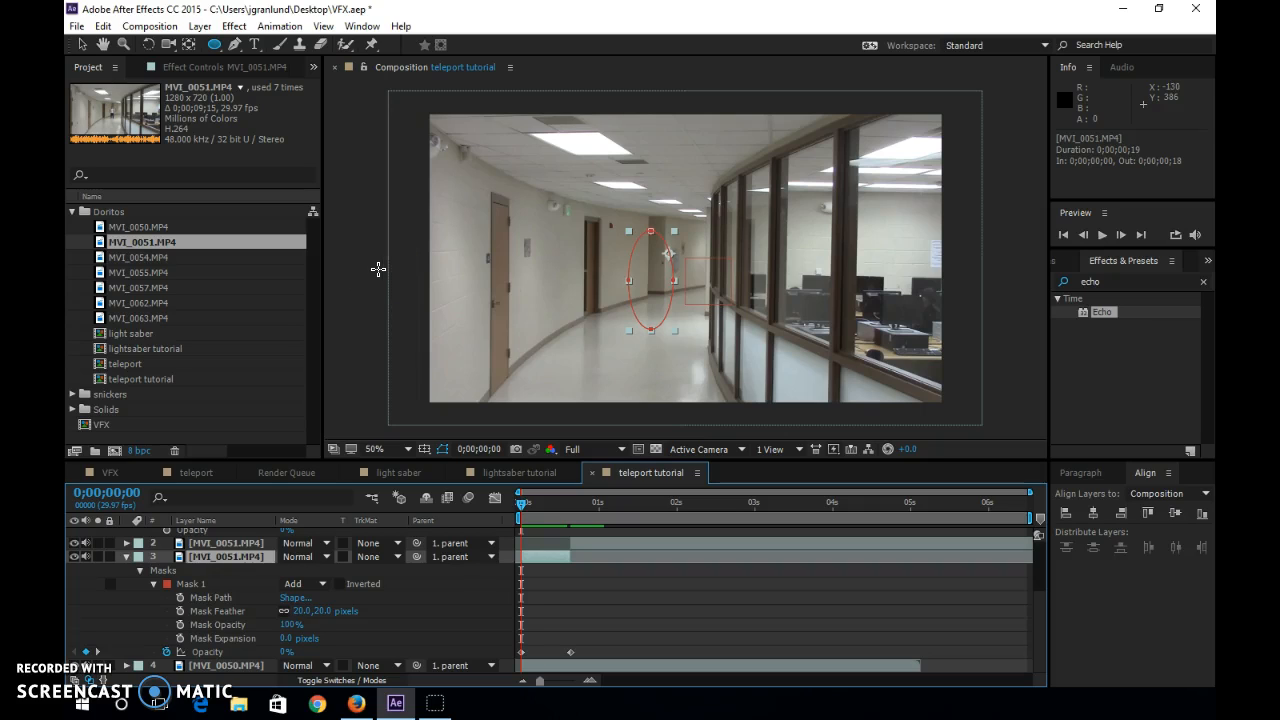
{"action": "right_click", "coordinate": [233, 560]}
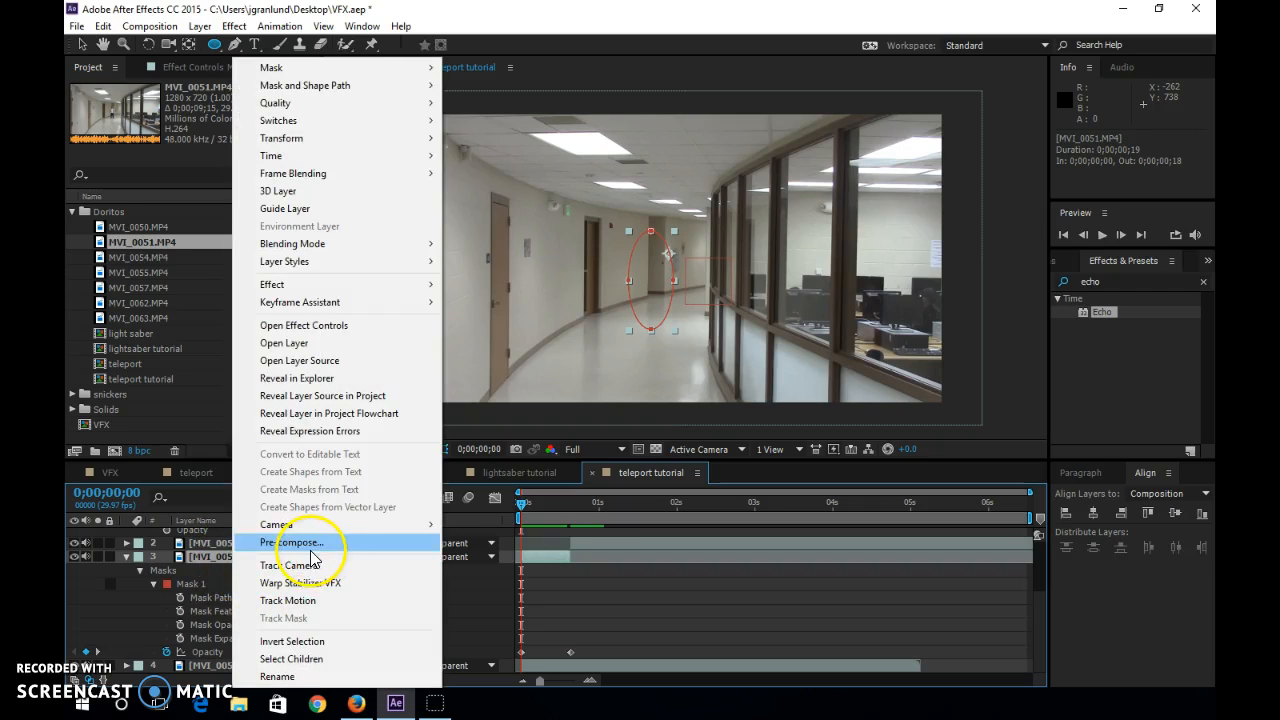
{"action": "left_click", "coordinate": [300, 675]}
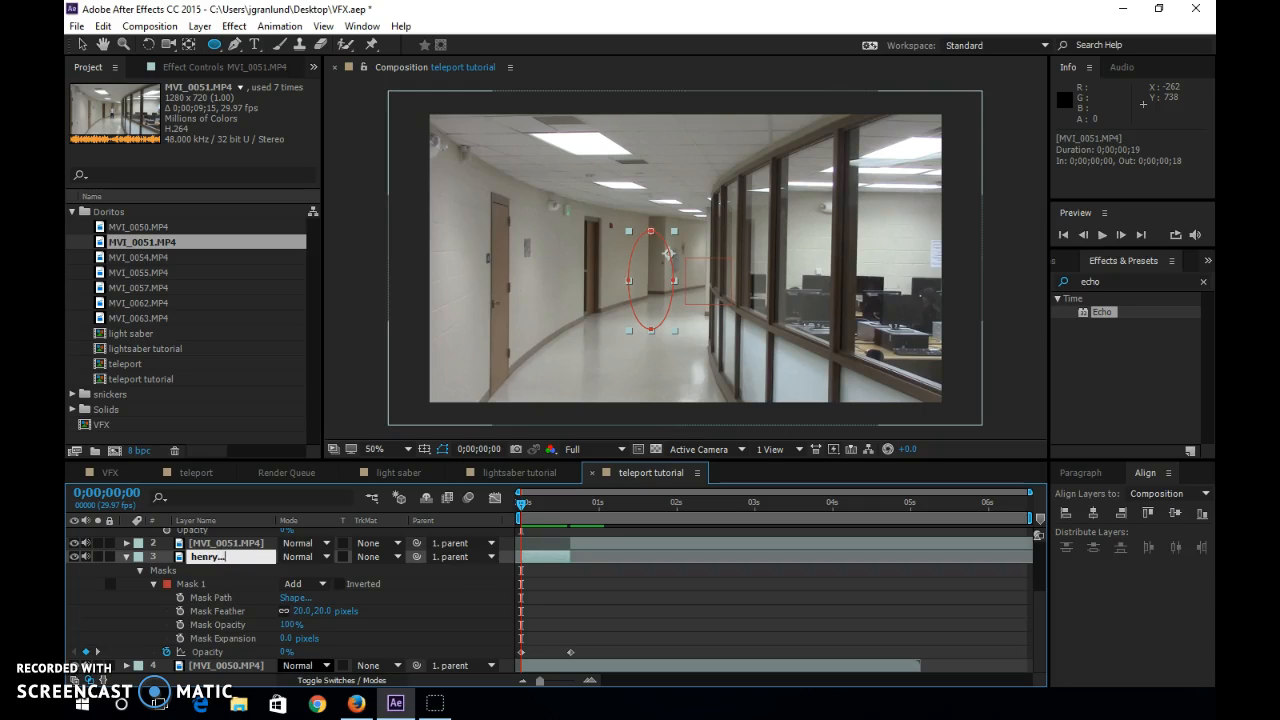
{"action": "type", "text": "henry"}
{"action": "key", "text": "Return"}
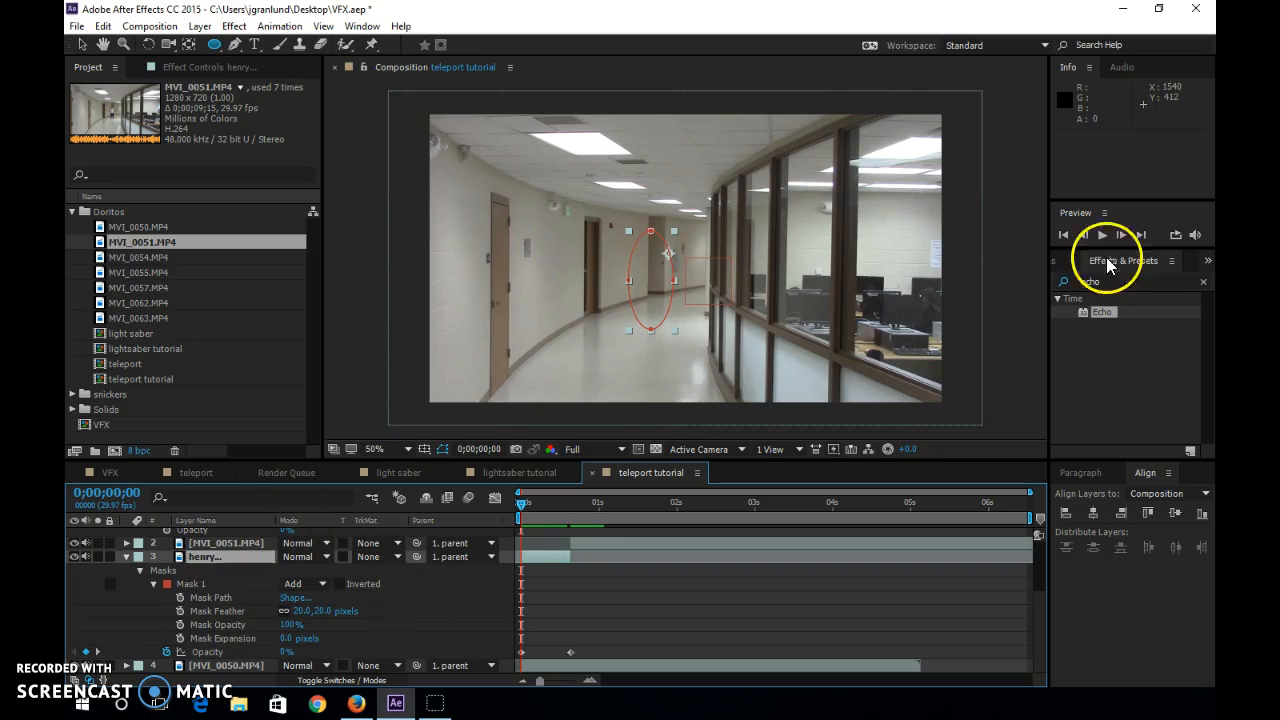
Collapse the open layer properties and duplicate the masked actor layer.
{"action": "left_click", "coordinate": [197, 558]}
{"action": "left_click", "coordinate": [125, 557]}
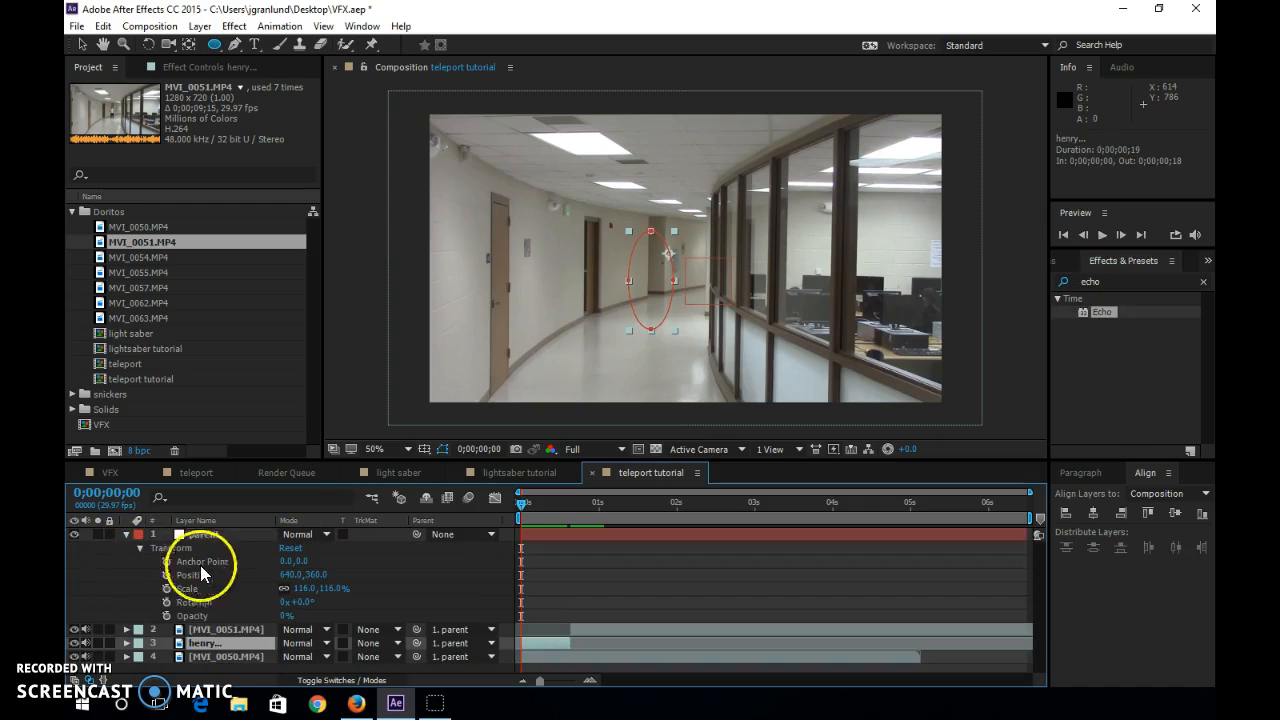
{"action": "left_click", "coordinate": [125, 535]}
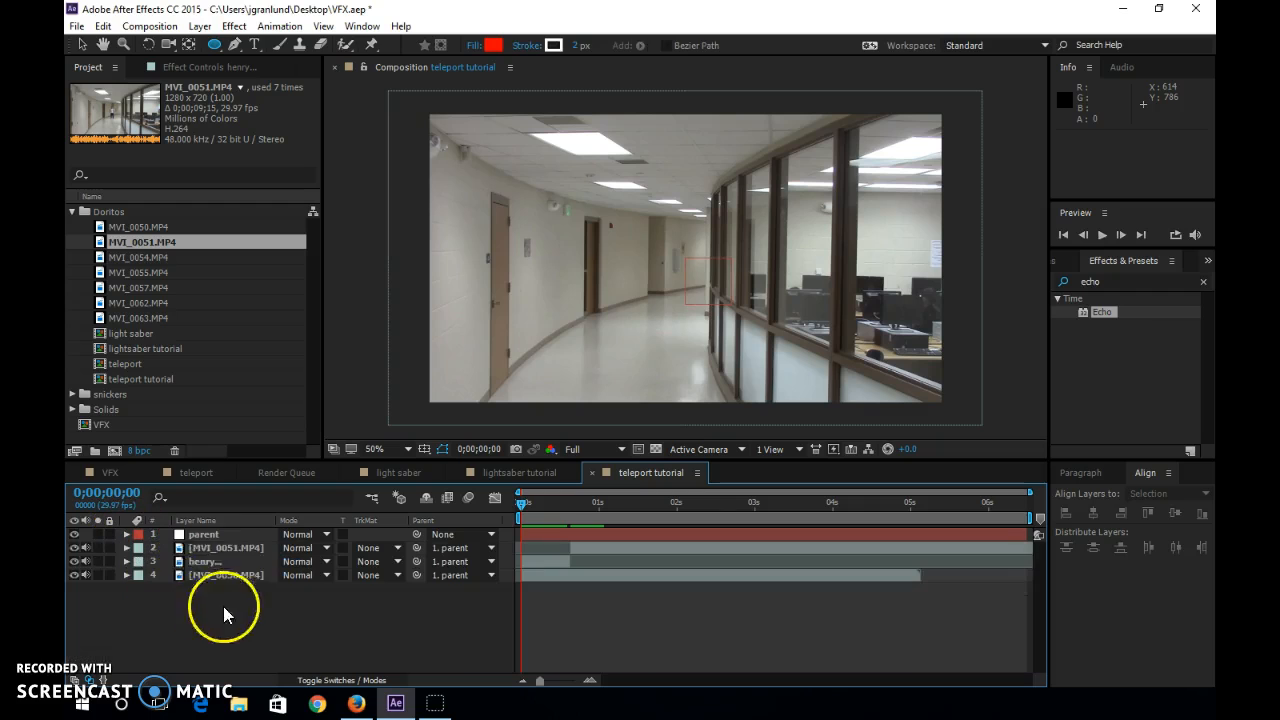
{"action": "left_click", "coordinate": [207, 563]}
{"action": "key", "text": "ctrl+d"}
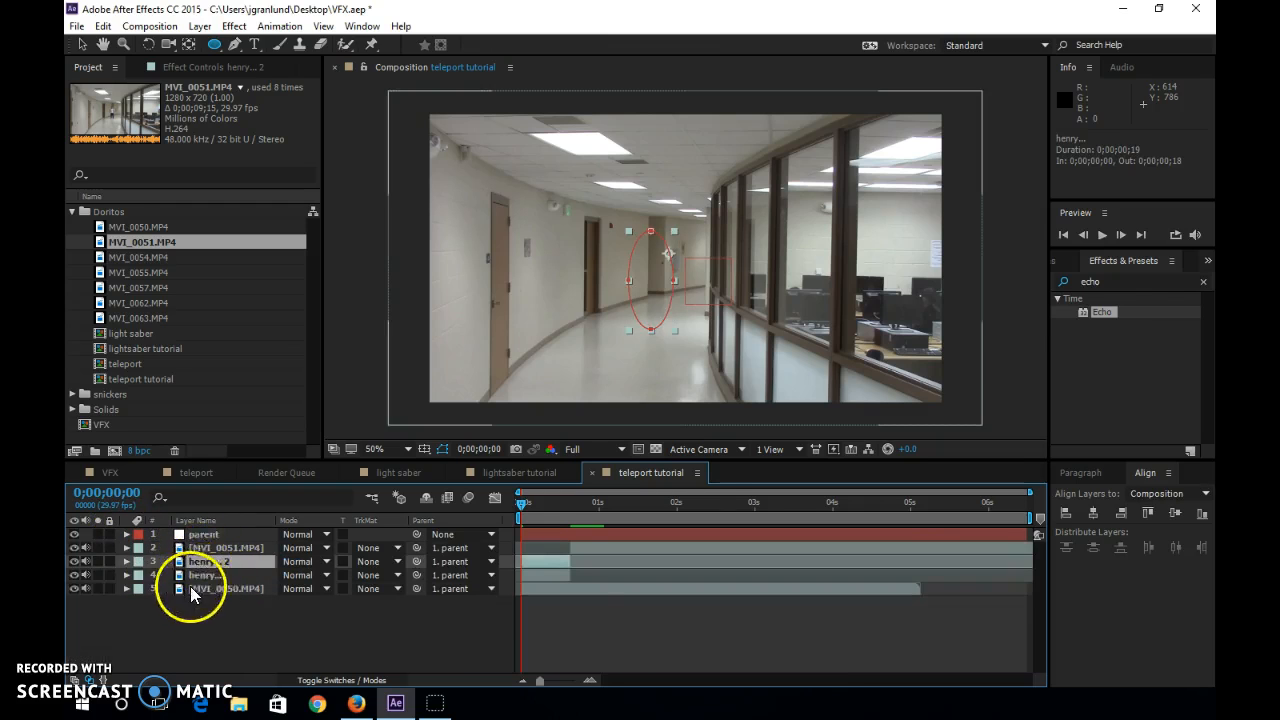
Apply the Warp distort effect to the duplicated masked actor layer with the time indicator at 0;00;00;13.
{"action": "left_click_drag", "start_coordinate": [525, 508], "coordinate": [554, 506]}
{"action": "left_click", "coordinate": [1090, 282]}
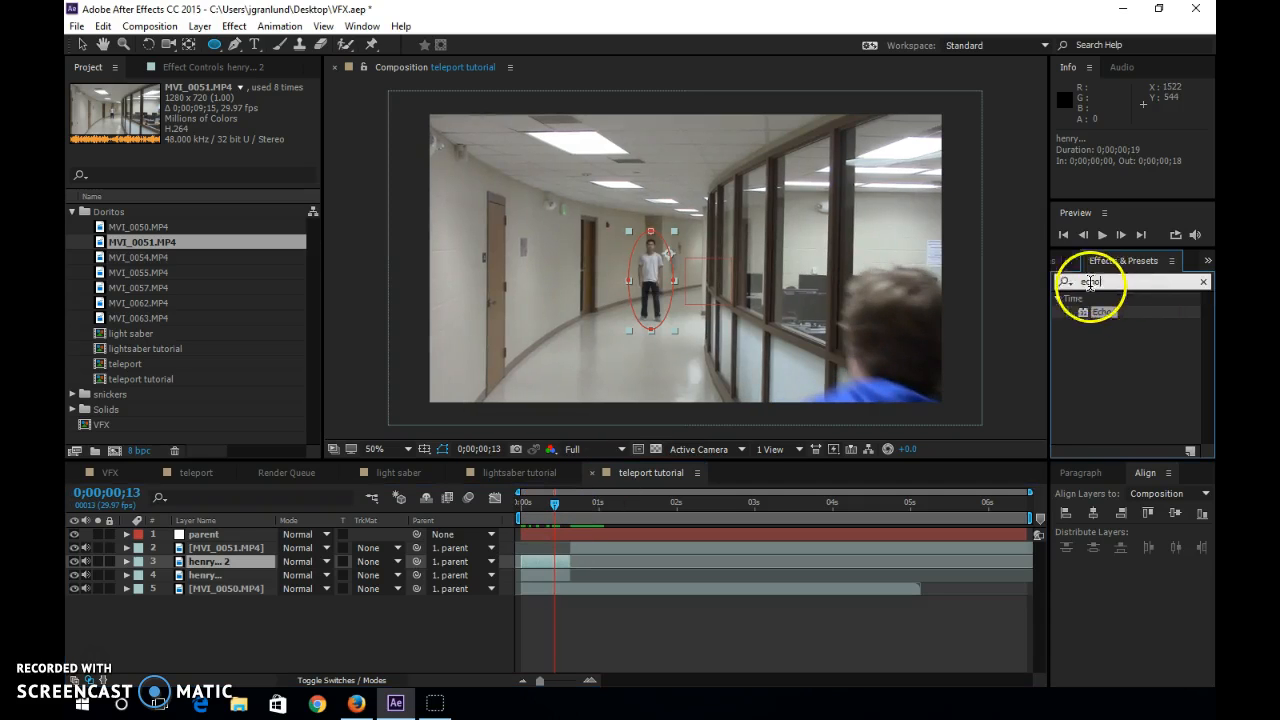
{"action": "type", "text": "warp"}
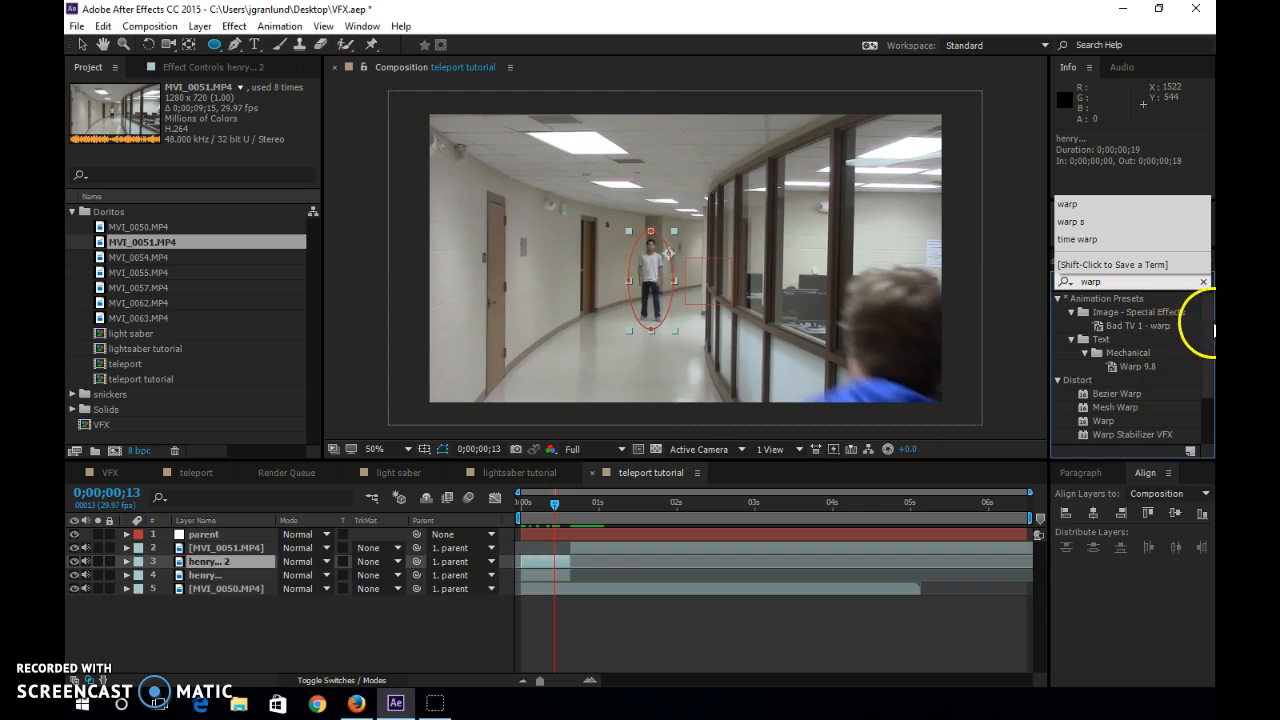
{"action": "left_click_drag", "start_coordinate": [1209, 325], "coordinate": [1204, 366]}
{"action": "left_click_drag", "start_coordinate": [1089, 363], "coordinate": [217, 572]}
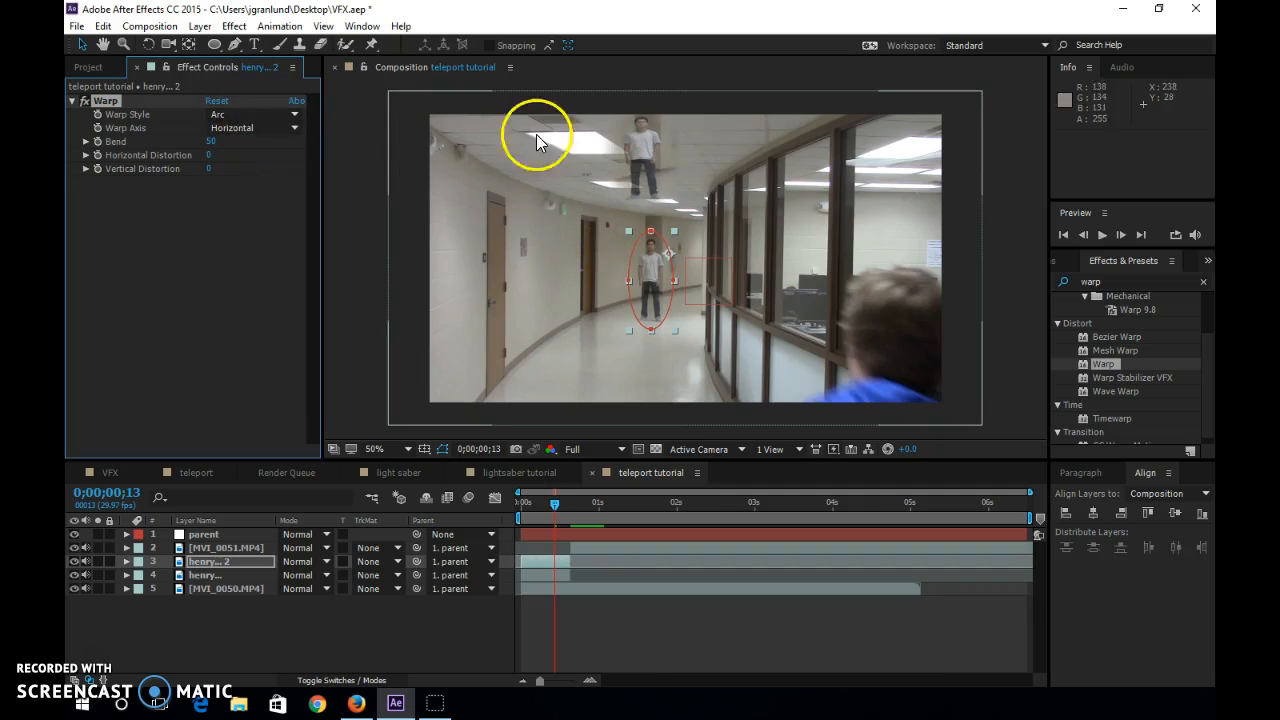
Set the Warp effect's style to Inflate and its Bend to 90.
{"action": "left_click", "coordinate": [257, 113]}
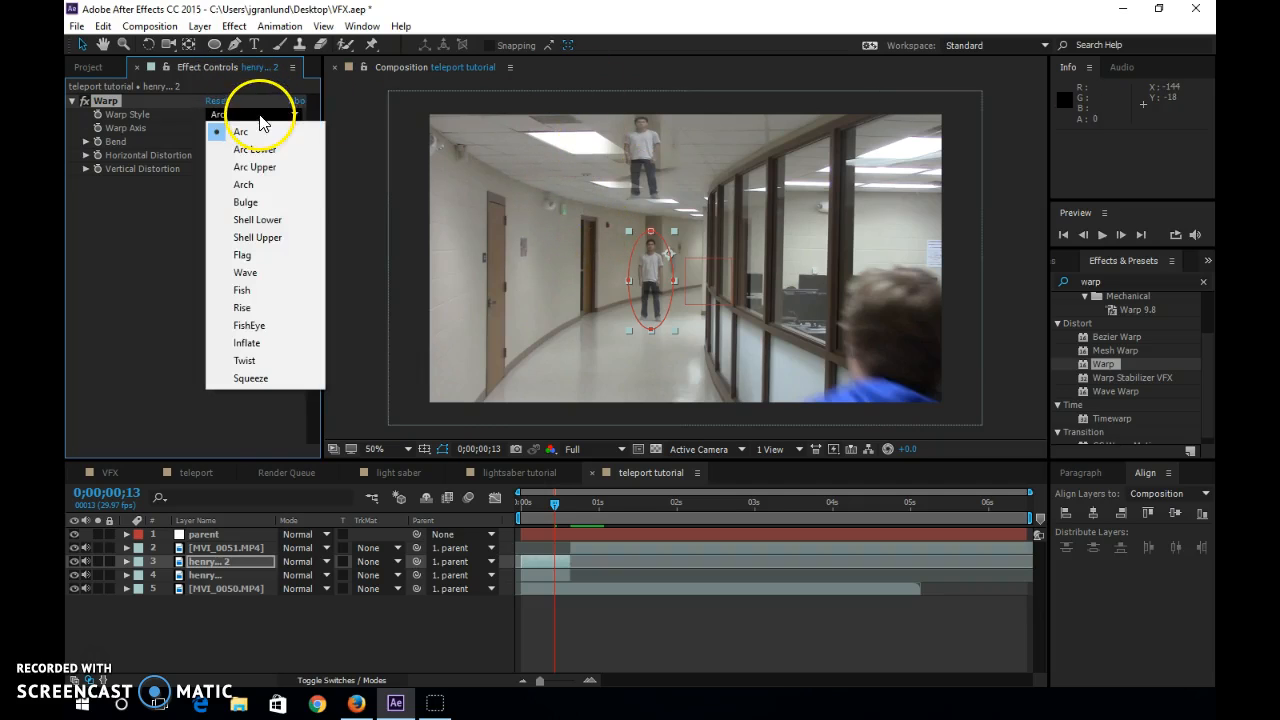
{"action": "left_click", "coordinate": [247, 343]}
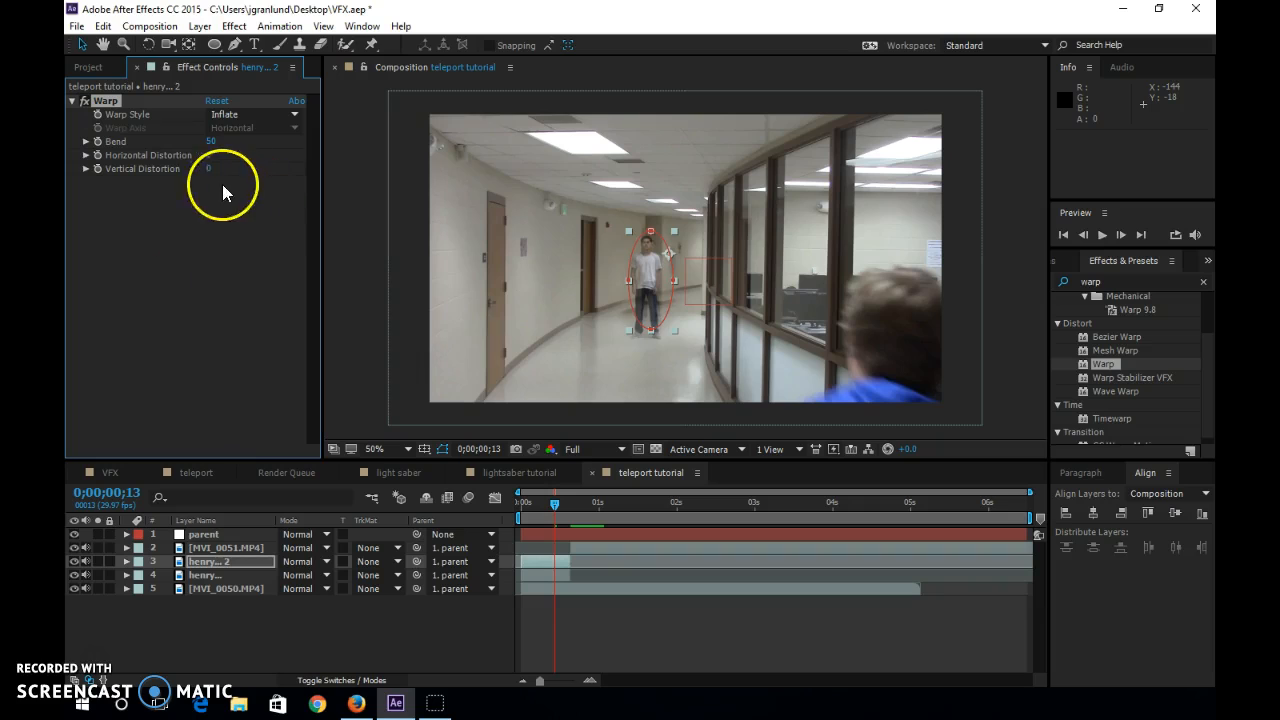
{"action": "left_click_drag", "start_coordinate": [212, 145], "coordinate": [427, 152]}
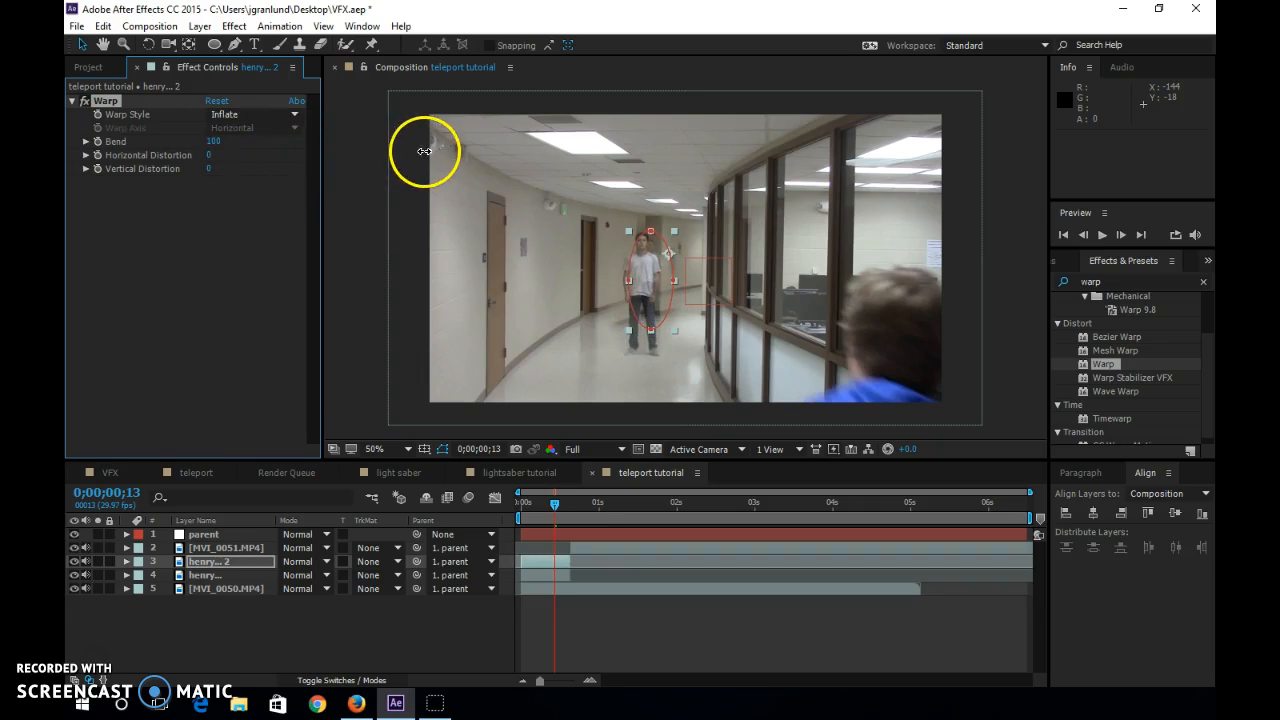
{"action": "left_click_drag", "start_coordinate": [210, 145], "coordinate": [289, 143]}
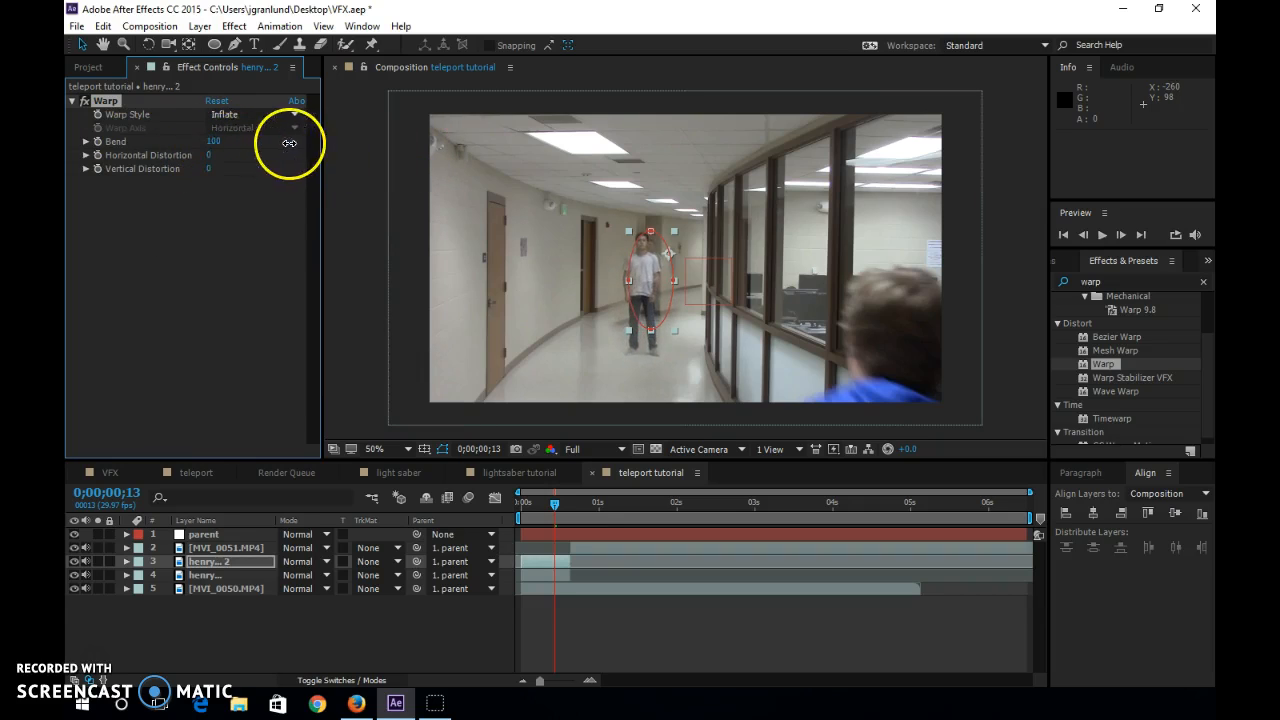
Start keyframing the Warp Bend, reveal the layer's keyframes and move the Bend keyframe to 0;00;00;00.
{"action": "left_click", "coordinate": [96, 142]}
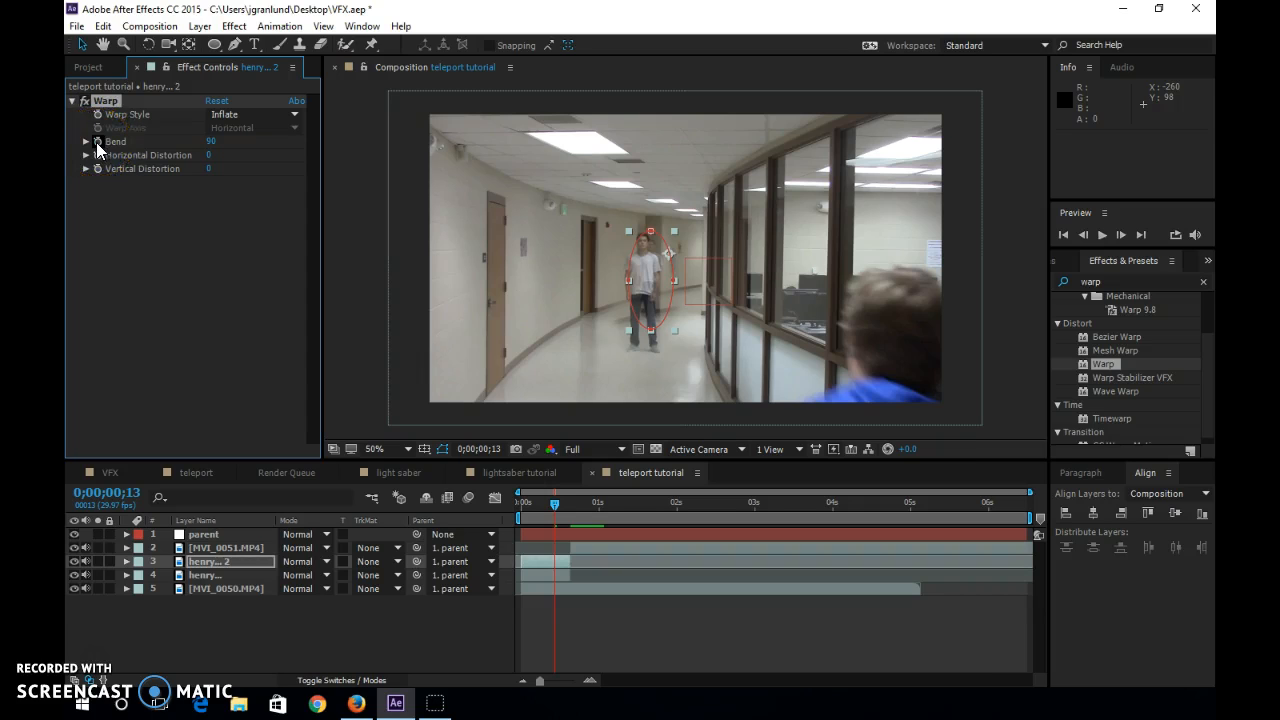
{"action": "left_click", "coordinate": [205, 563]}
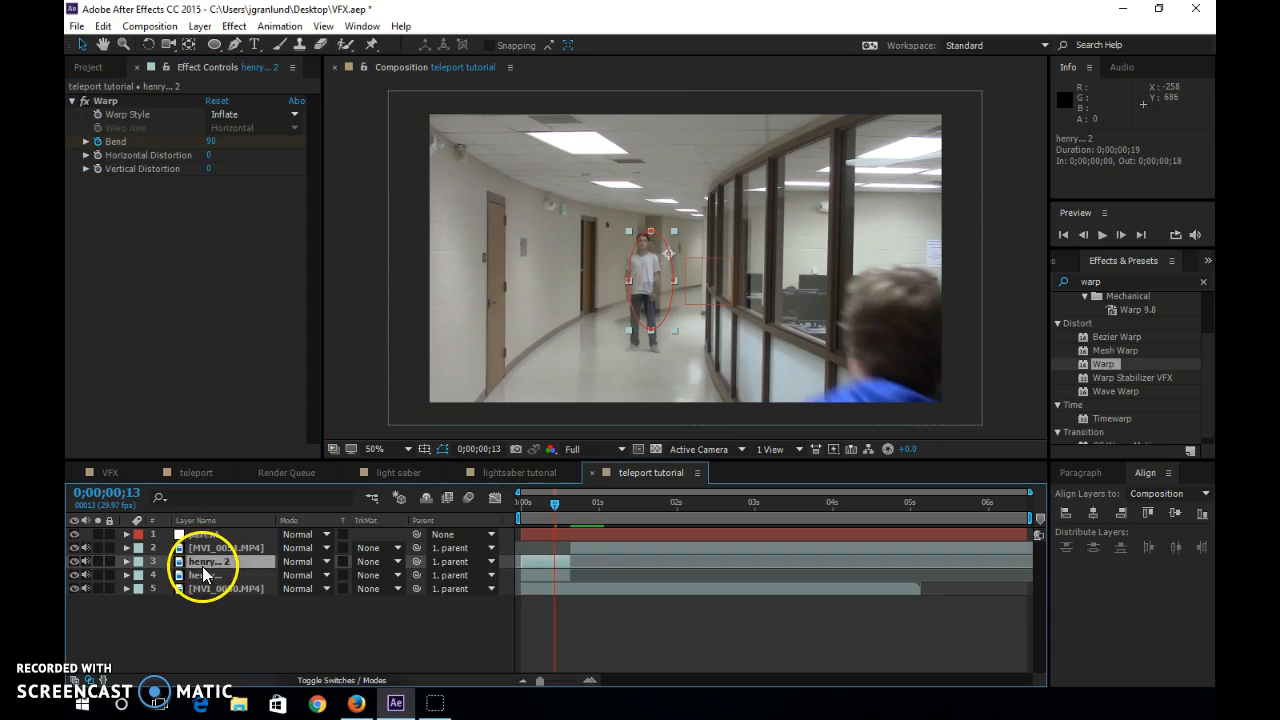
{"action": "key", "text": "u"}
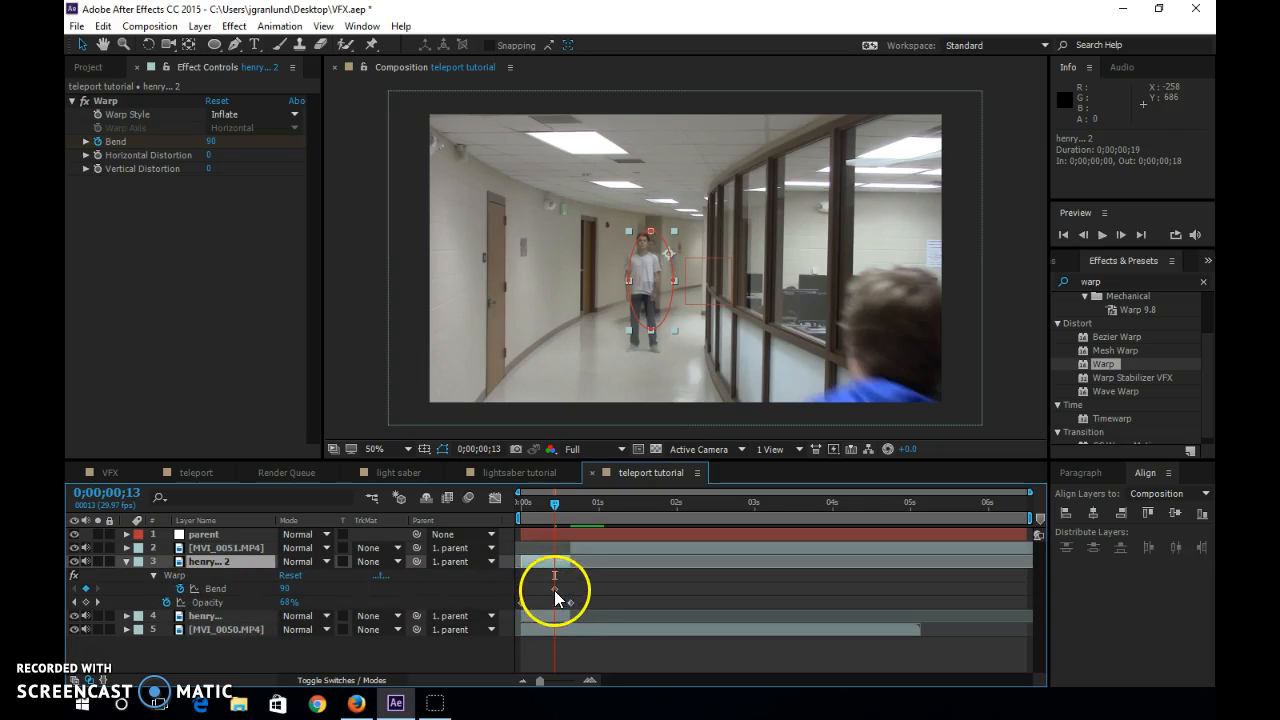
{"action": "left_click_drag", "start_coordinate": [554, 590], "coordinate": [524, 598]}
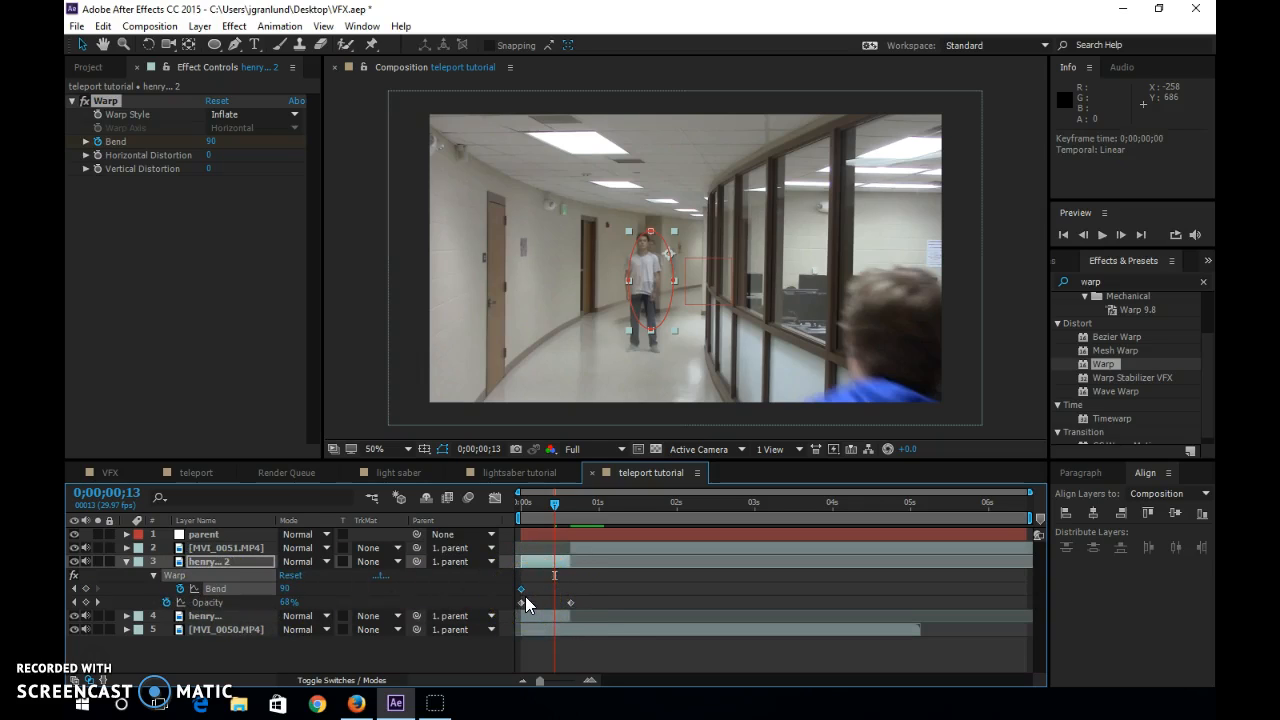
Add a second Warp Bend keyframe with value 0 and align it with the last opacity keyframe at 0;00;00;19.
{"action": "left_click", "coordinate": [500, 547]}
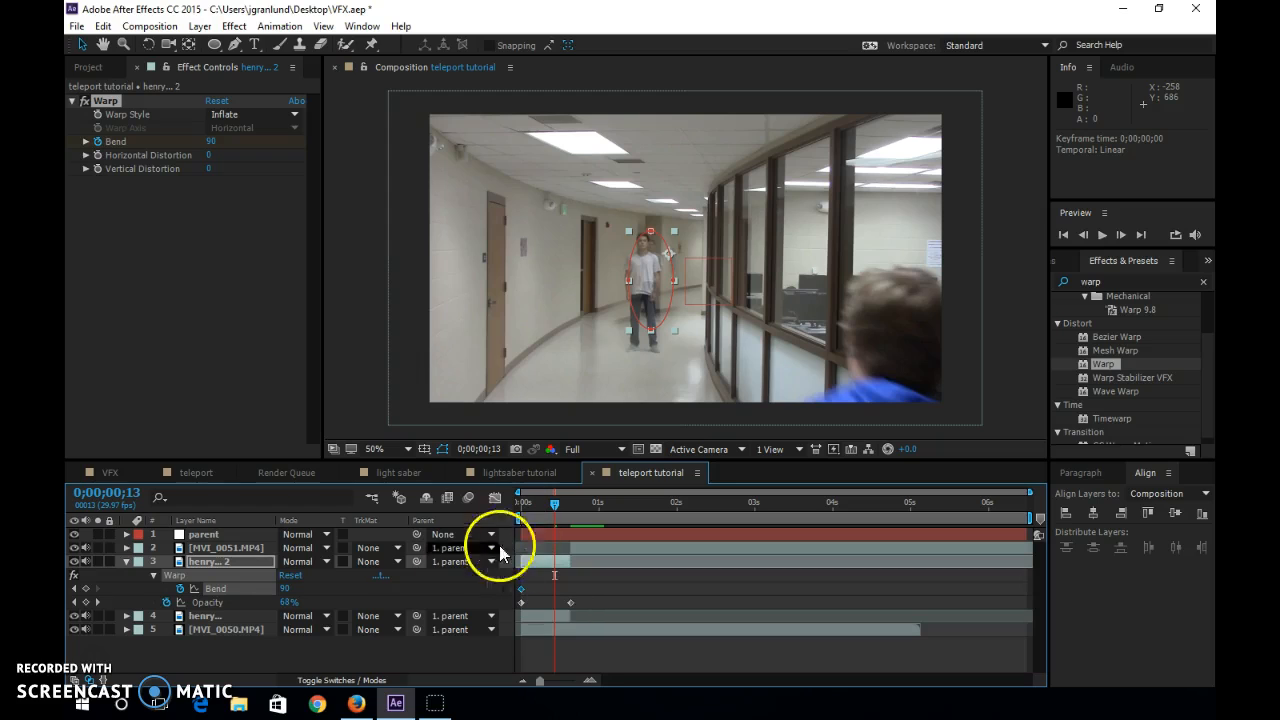
{"action": "left_click", "coordinate": [286, 589]}
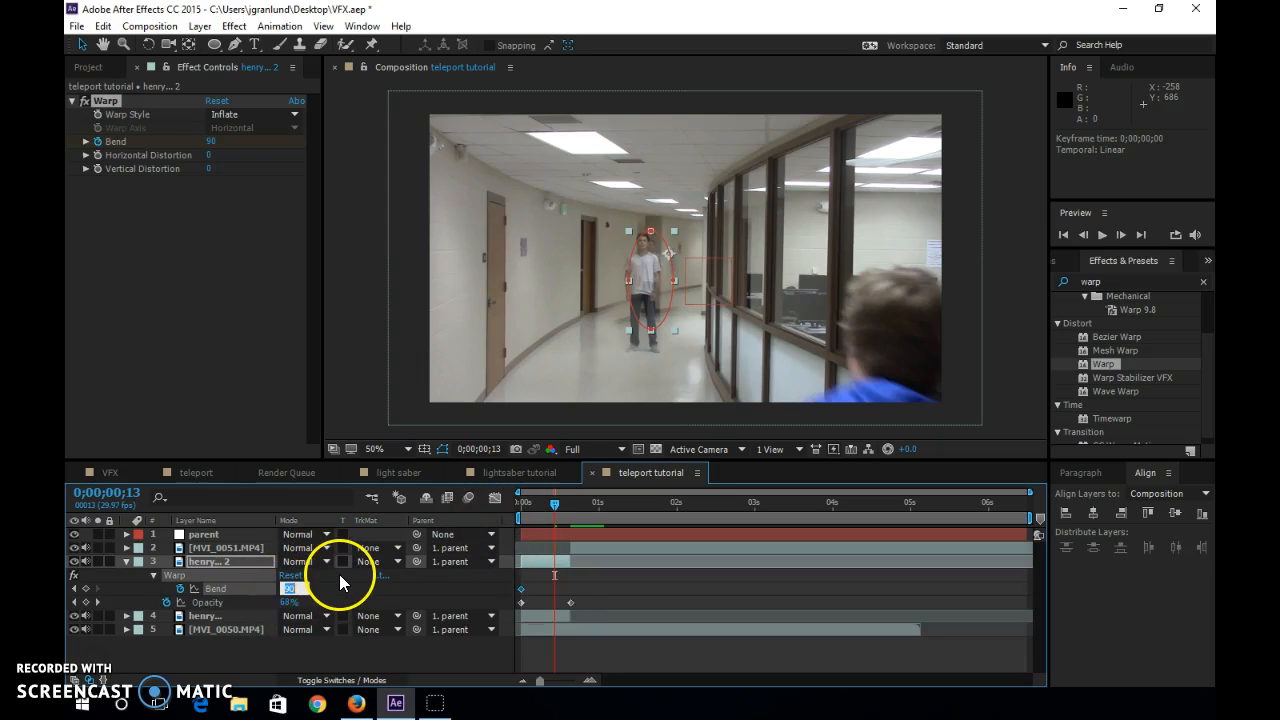
{"action": "type", "text": "0"}
{"action": "key", "text": "Return"}
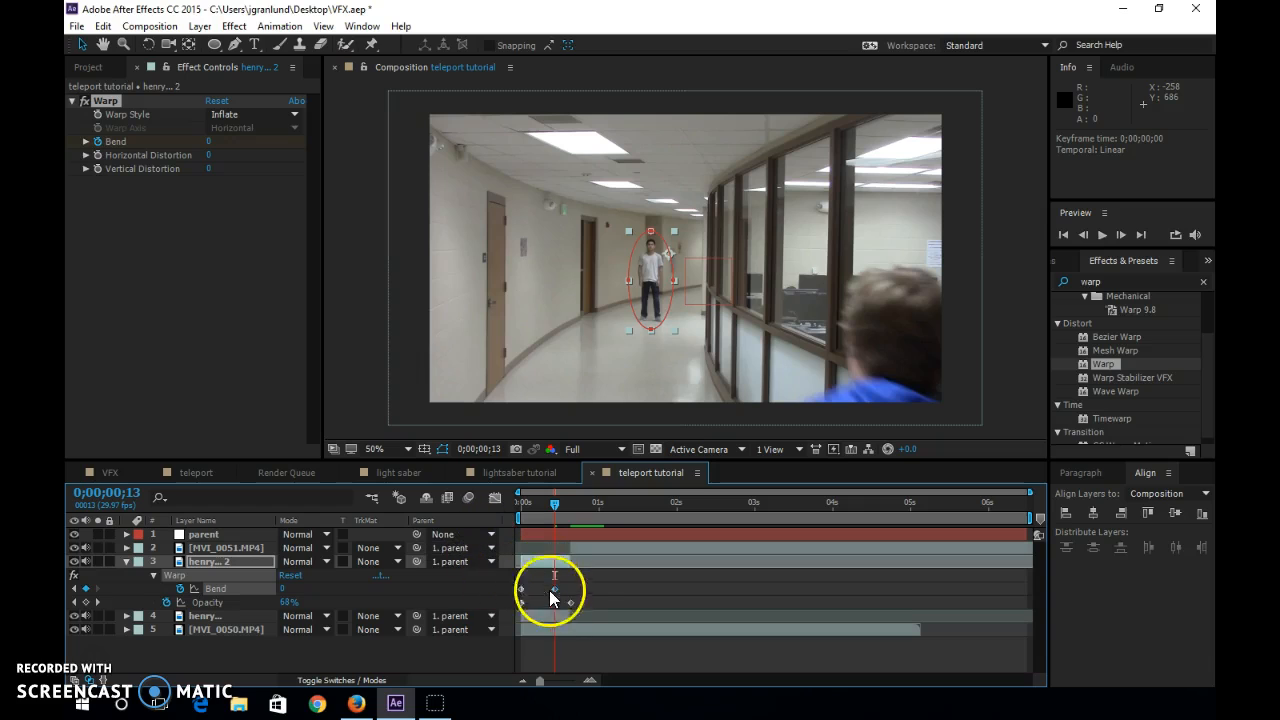
{"action": "left_click_drag", "start_coordinate": [559, 589], "coordinate": [571, 594]}
{"action": "mouse_move", "coordinate": [519, 502]}
{"action": "left_mouse_down"}
{"action": "mouse_move", "coordinate": [563, 510]}
{"action": "mouse_move", "coordinate": [514, 517]}
{"action": "left_mouse_up"}
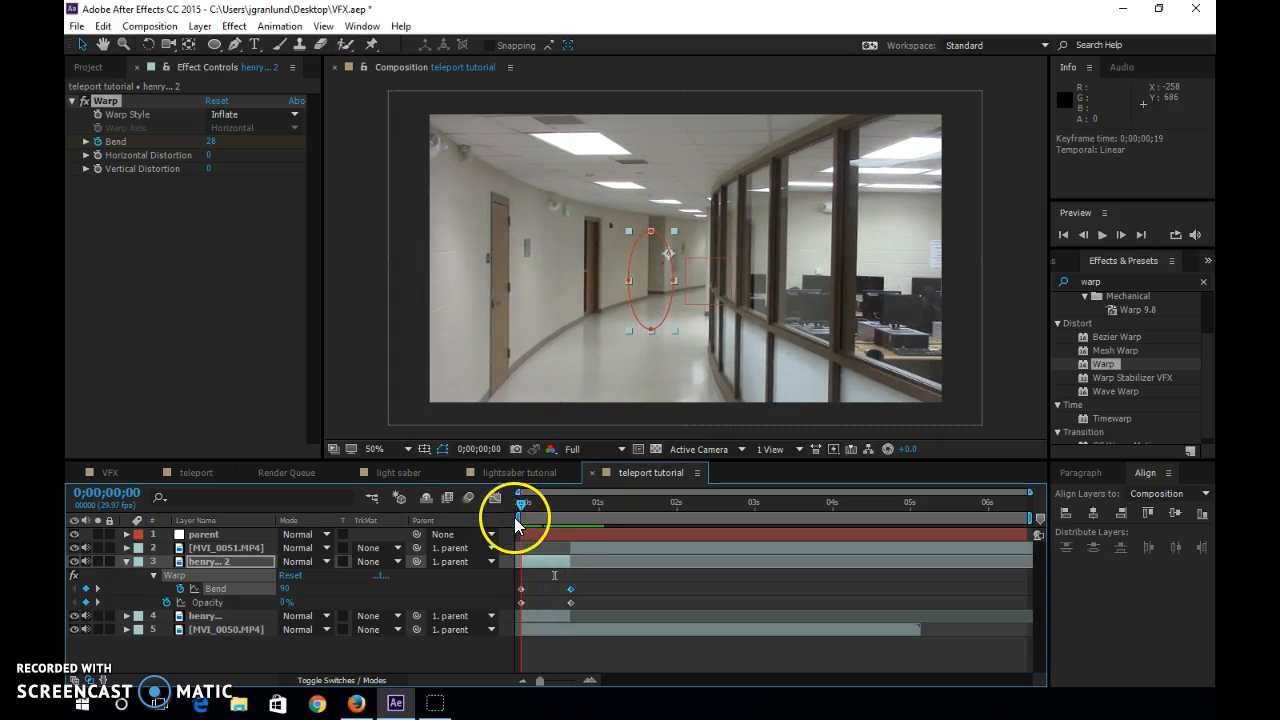
Duplicate the warped actor layer and set the lower copy's first Bend keyframe to -90, scrubbing to check the distortion.
{"action": "left_click", "coordinate": [540, 561]}
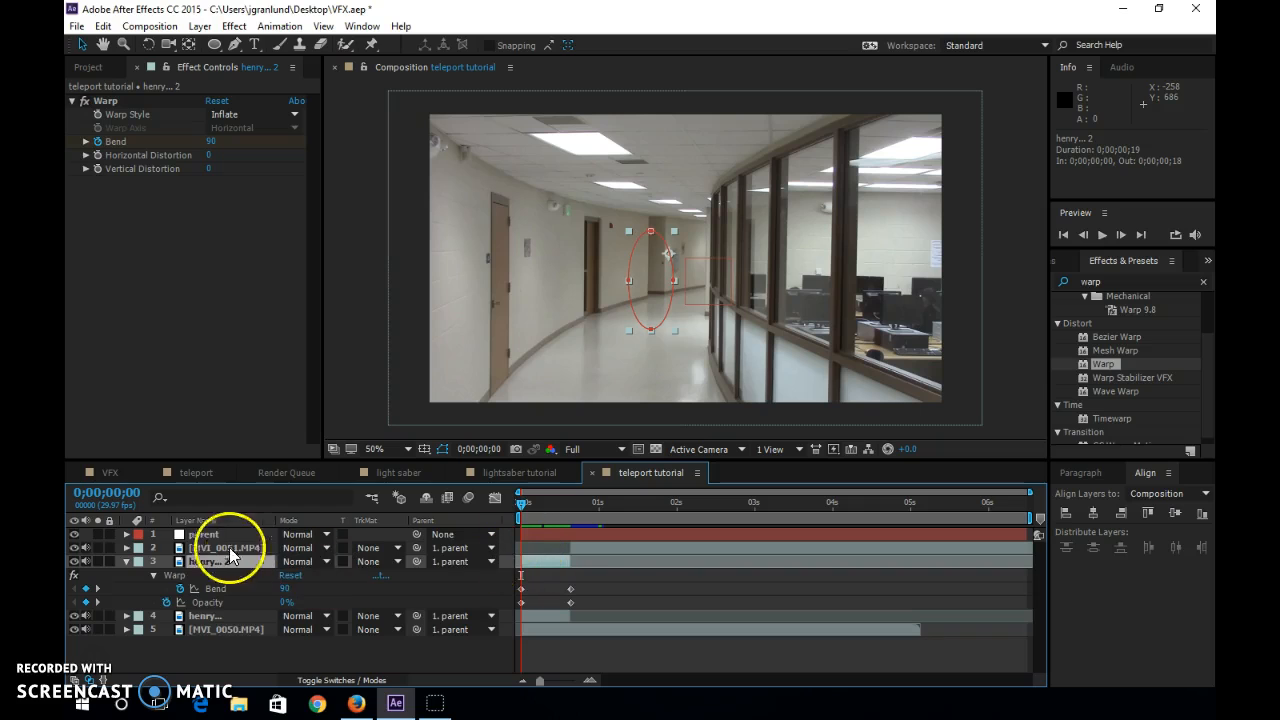
{"action": "key", "text": "ctrl+d"}
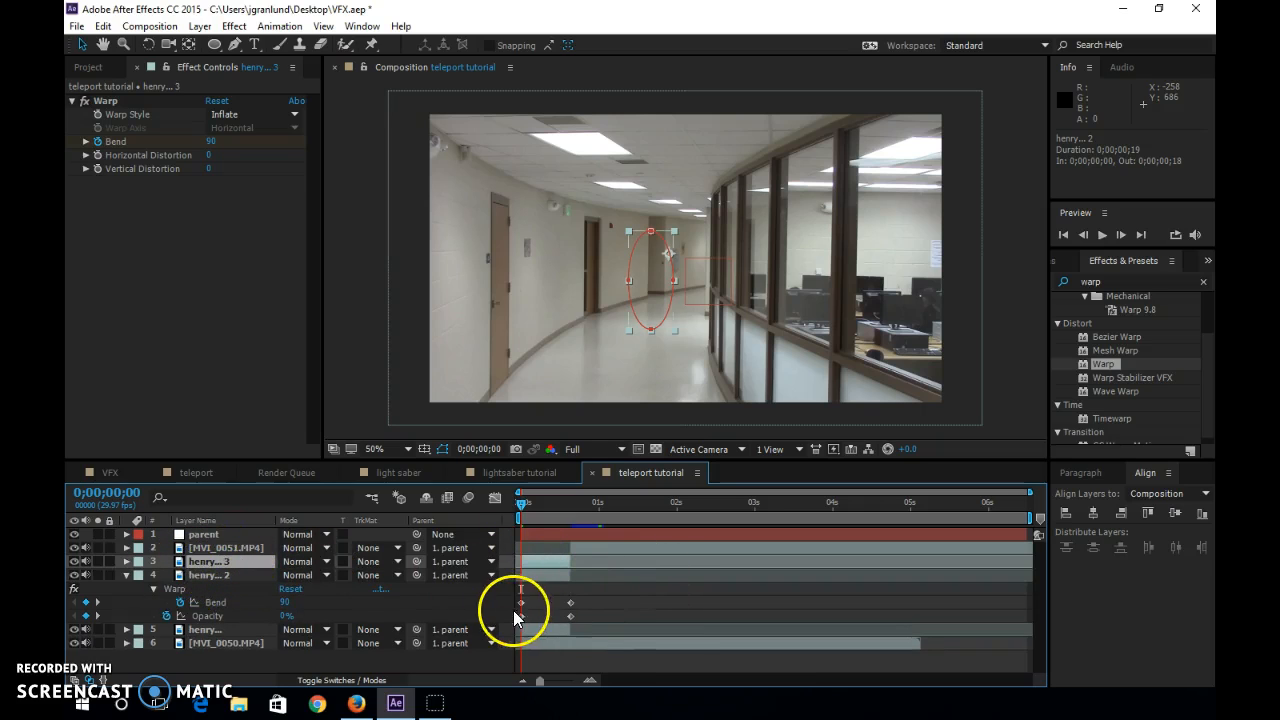
{"action": "left_click", "coordinate": [519, 603]}
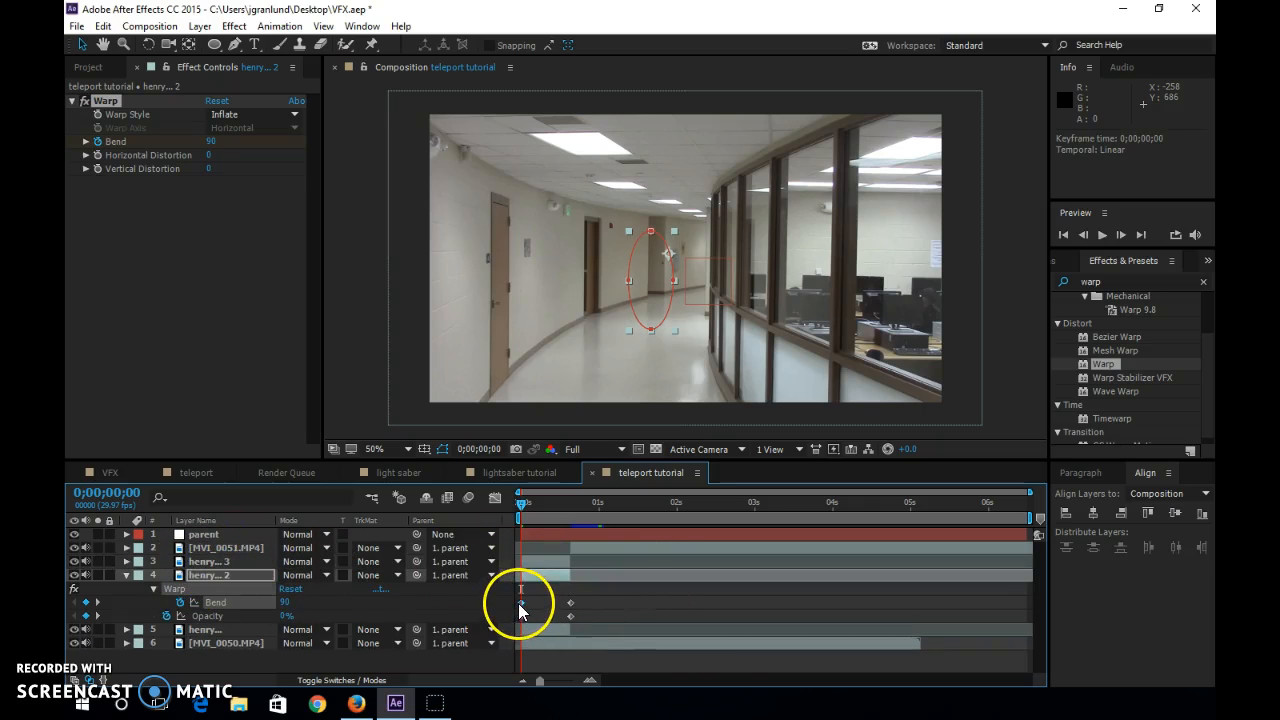
{"action": "left_click", "coordinate": [289, 603]}
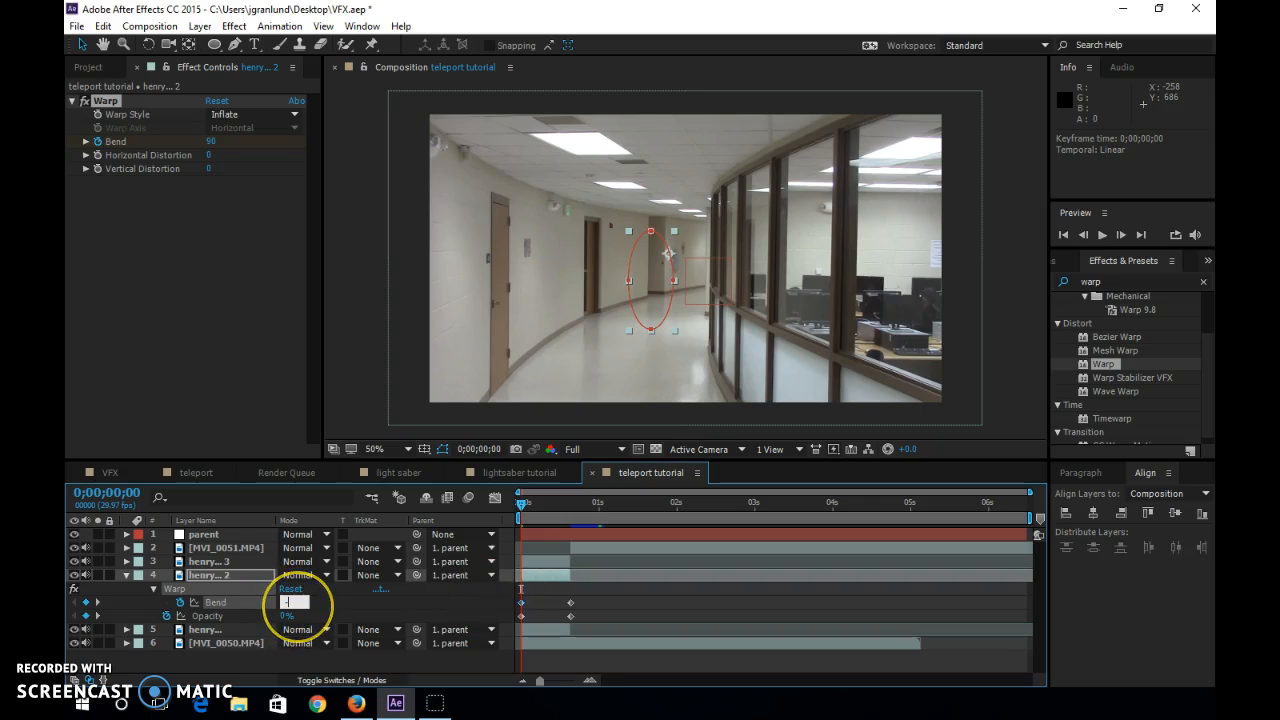
{"action": "key", "text": "Return"}
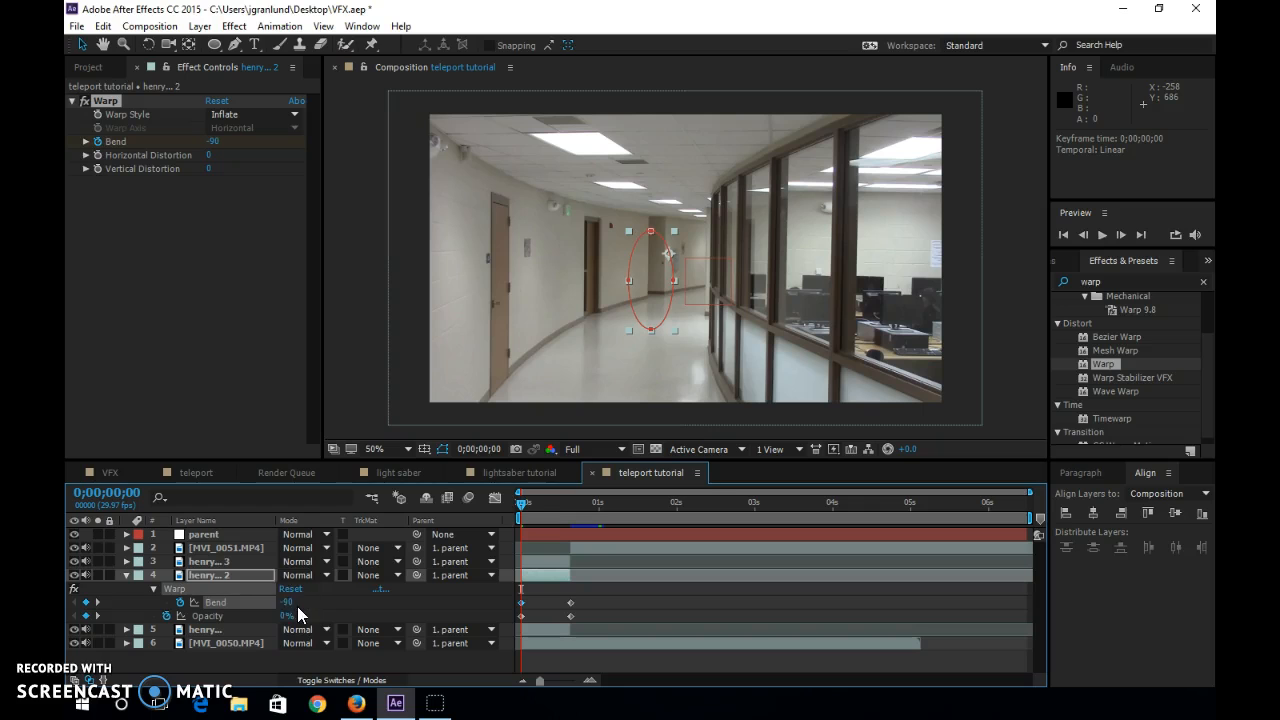
{"action": "left_click_drag", "start_coordinate": [519, 500], "coordinate": [530, 530]}
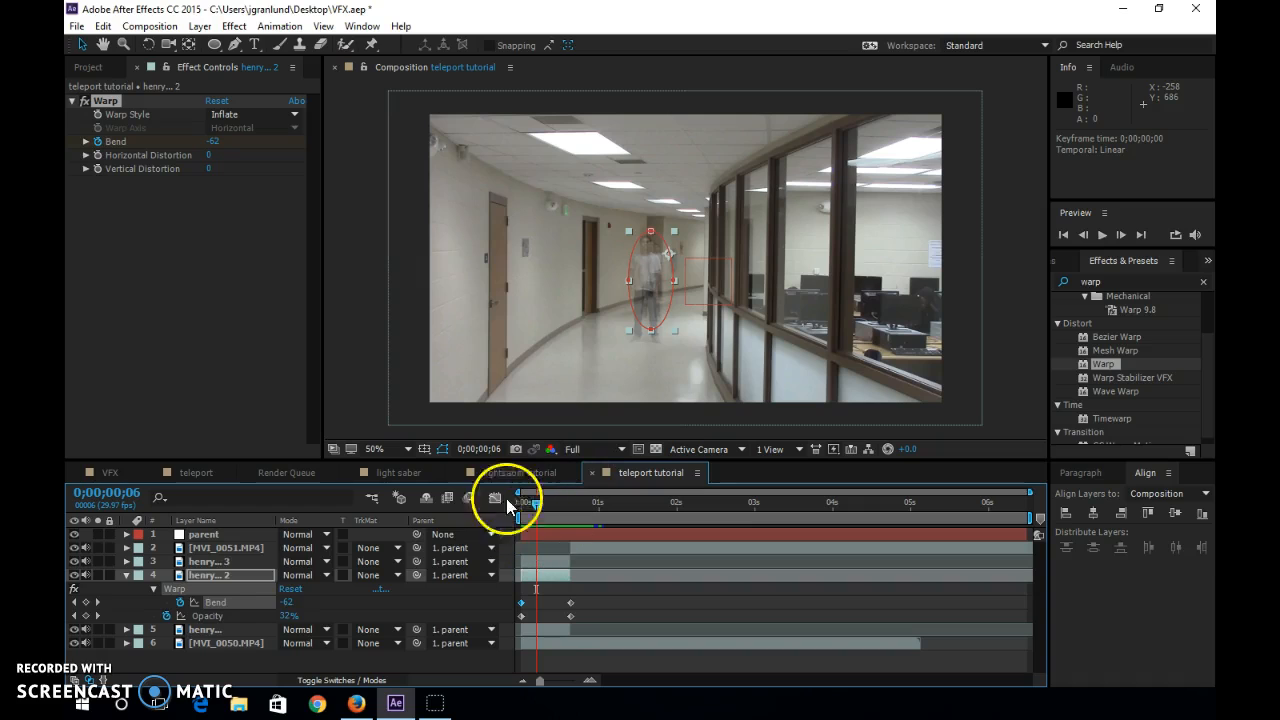
Set the blending mode of both warped actor copies to Add and scrub through the fade to check it.
{"action": "left_click", "coordinate": [321, 560]}
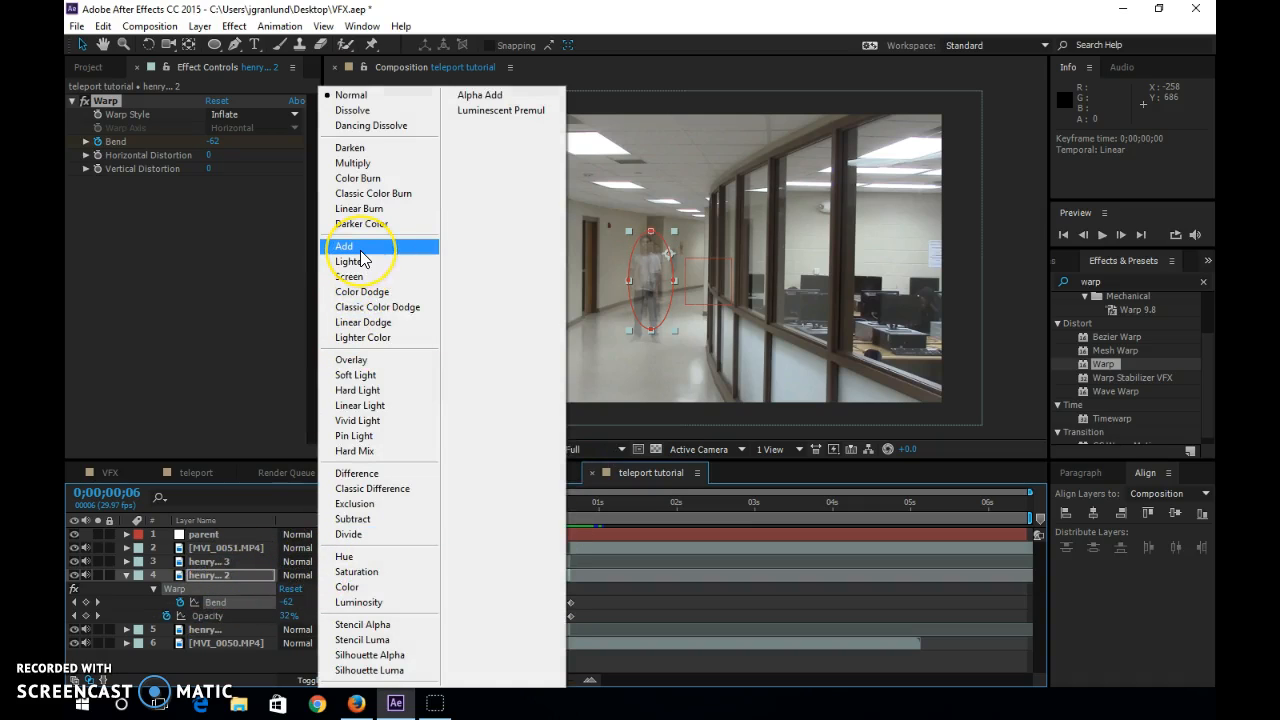
{"action": "left_click", "coordinate": [358, 250]}
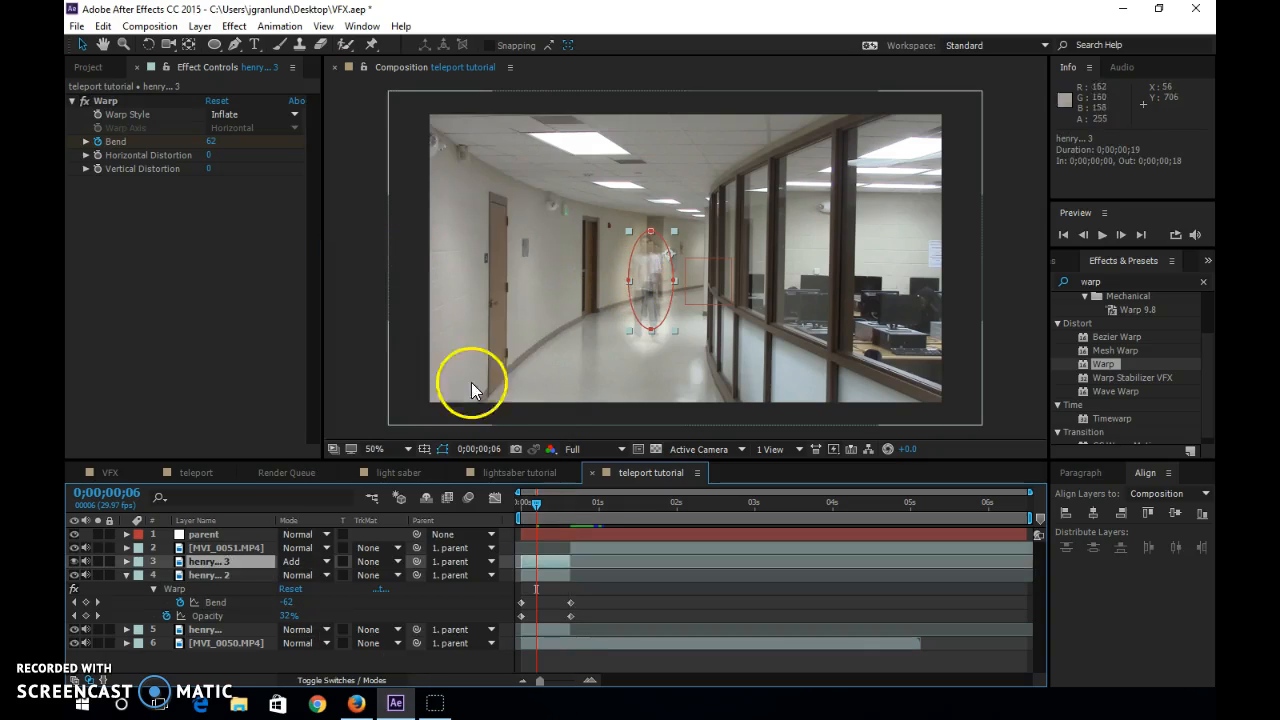
{"action": "left_click", "coordinate": [300, 575]}
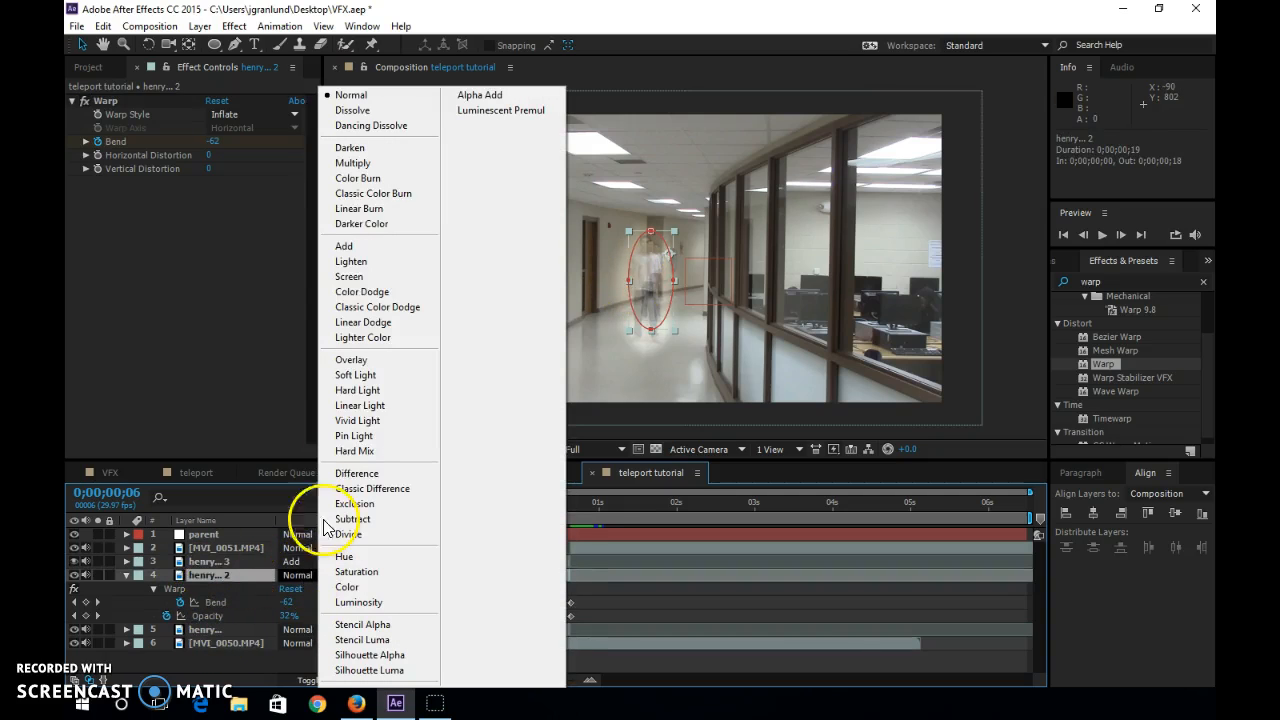
{"action": "left_click", "coordinate": [384, 249]}
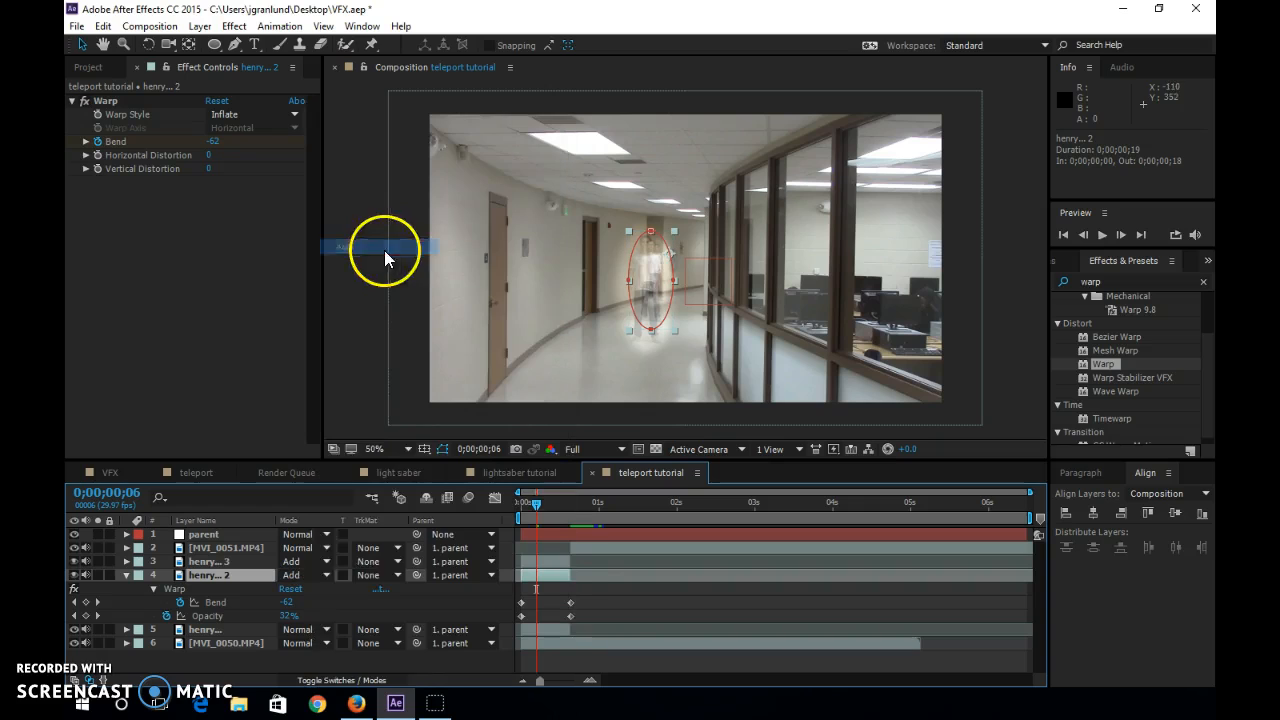
{"action": "mouse_move", "coordinate": [531, 502]}
{"action": "left_mouse_down"}
{"action": "mouse_move", "coordinate": [504, 507]}
{"action": "mouse_move", "coordinate": [569, 509]}
{"action": "mouse_move", "coordinate": [501, 521]}
{"action": "mouse_move", "coordinate": [573, 516]}
{"action": "mouse_move", "coordinate": [506, 522]}
{"action": "mouse_move", "coordinate": [555, 518]}
{"action": "mouse_move", "coordinate": [533, 522]}
{"action": "left_mouse_up"}
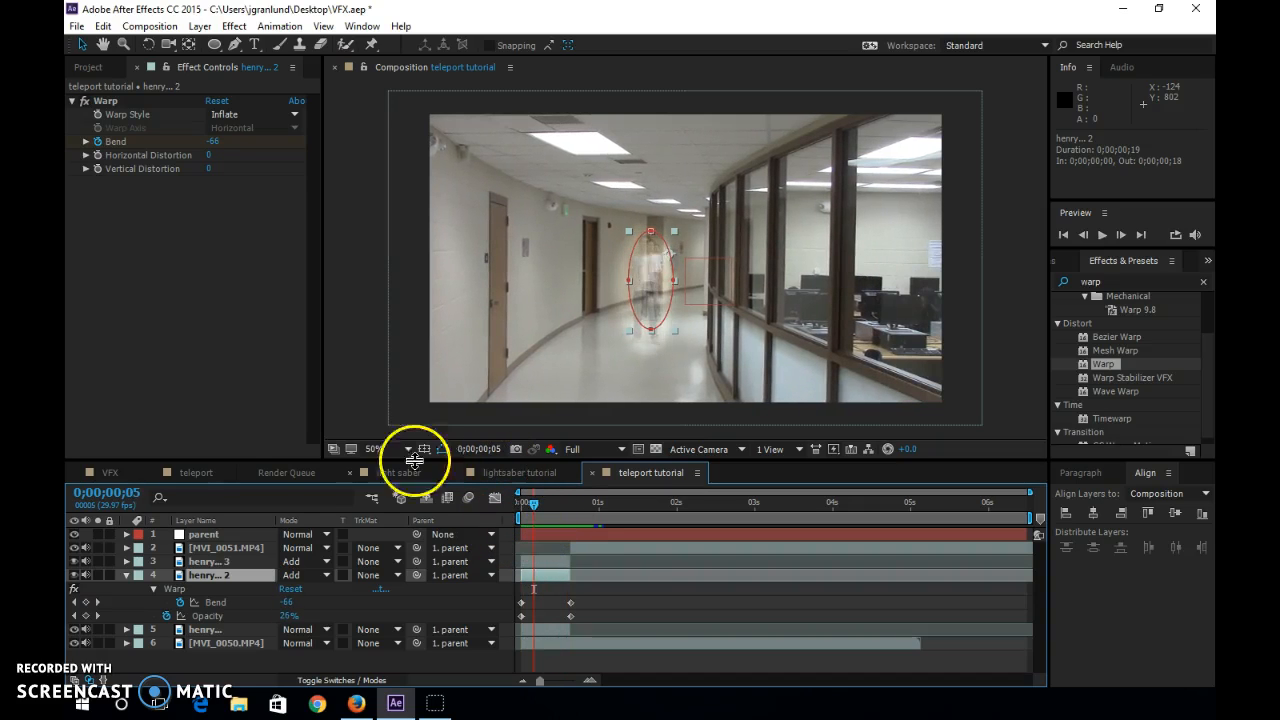
Examine the flare moment around 0;00;00;19 in the finished teleport composition, returning to the teleport tutorial composition.
{"action": "left_click", "coordinate": [181, 473]}
{"action": "mouse_move", "coordinate": [648, 500]}
{"action": "left_mouse_down"}
{"action": "mouse_move", "coordinate": [580, 508]}
{"action": "mouse_move", "coordinate": [606, 516]}
{"action": "mouse_move", "coordinate": [587, 520]}
{"action": "mouse_move", "coordinate": [635, 515]}
{"action": "left_mouse_up"}
{"action": "left_click", "coordinate": [651, 277]}
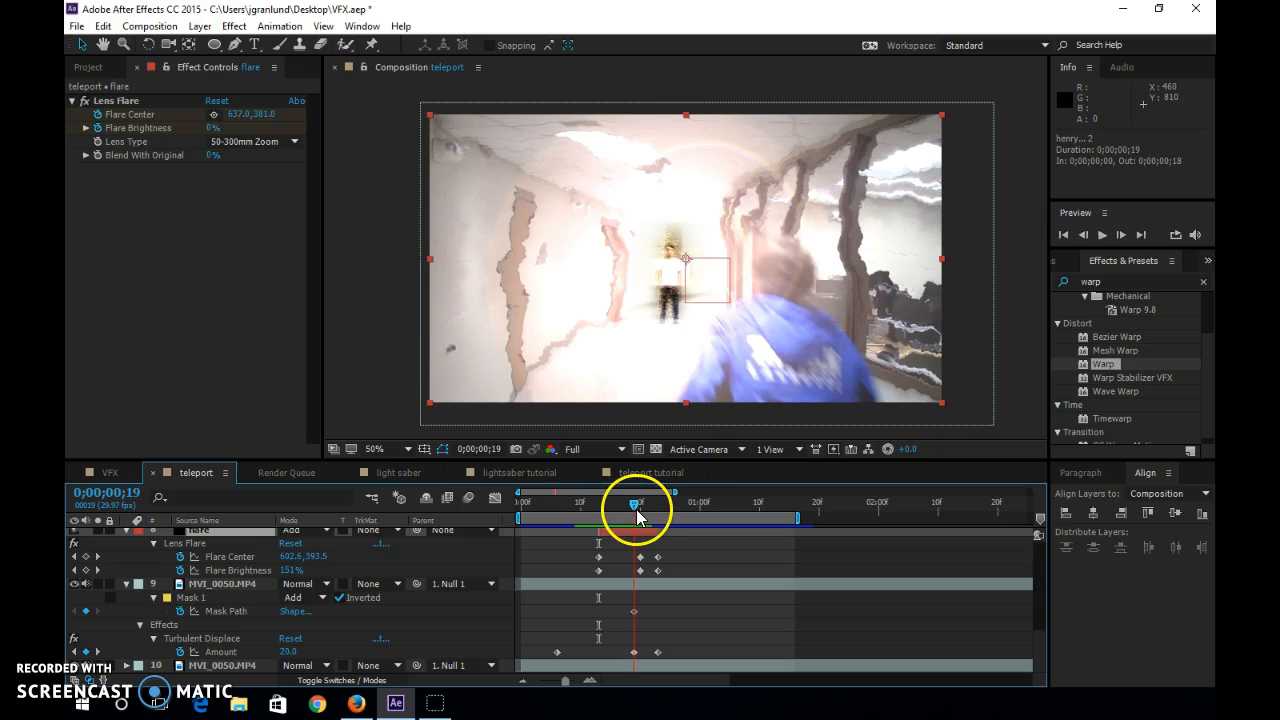
{"action": "left_click", "coordinate": [650, 473]}
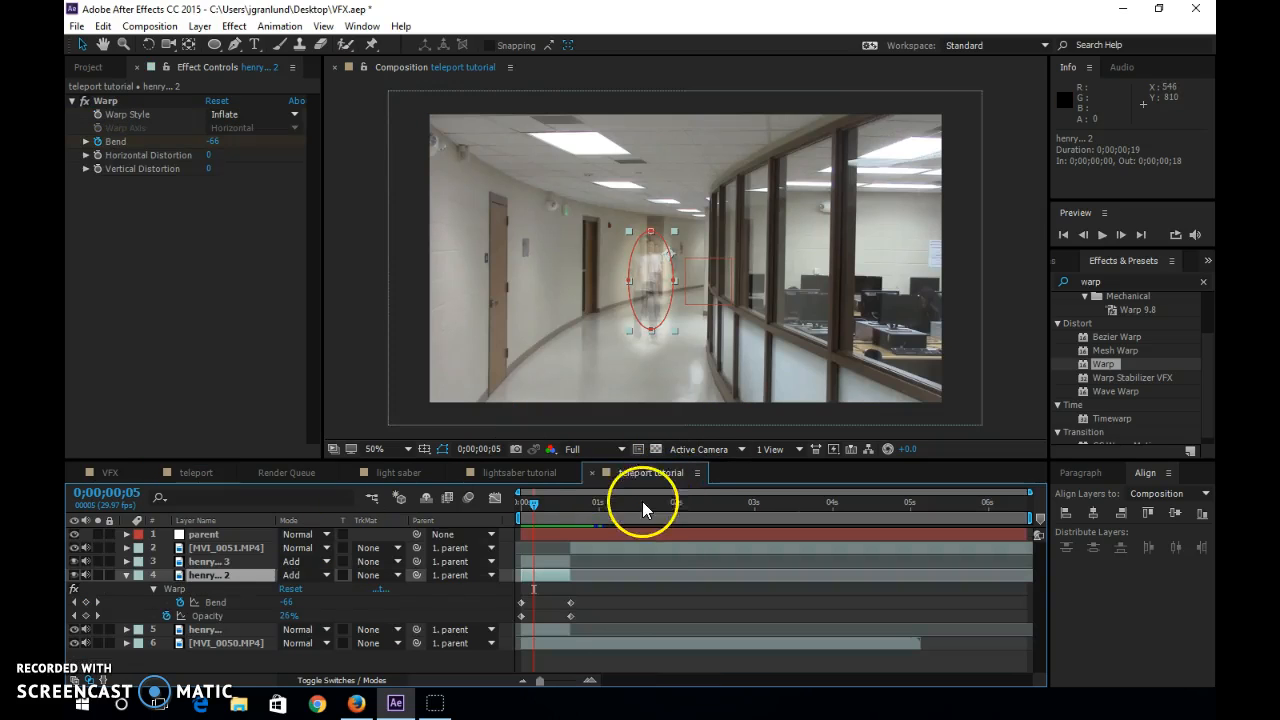
Create a black 1280 by 720 px solid named flare with the time indicator at 0;00;00;18.
{"action": "left_click_drag", "start_coordinate": [534, 506], "coordinate": [566, 512]}
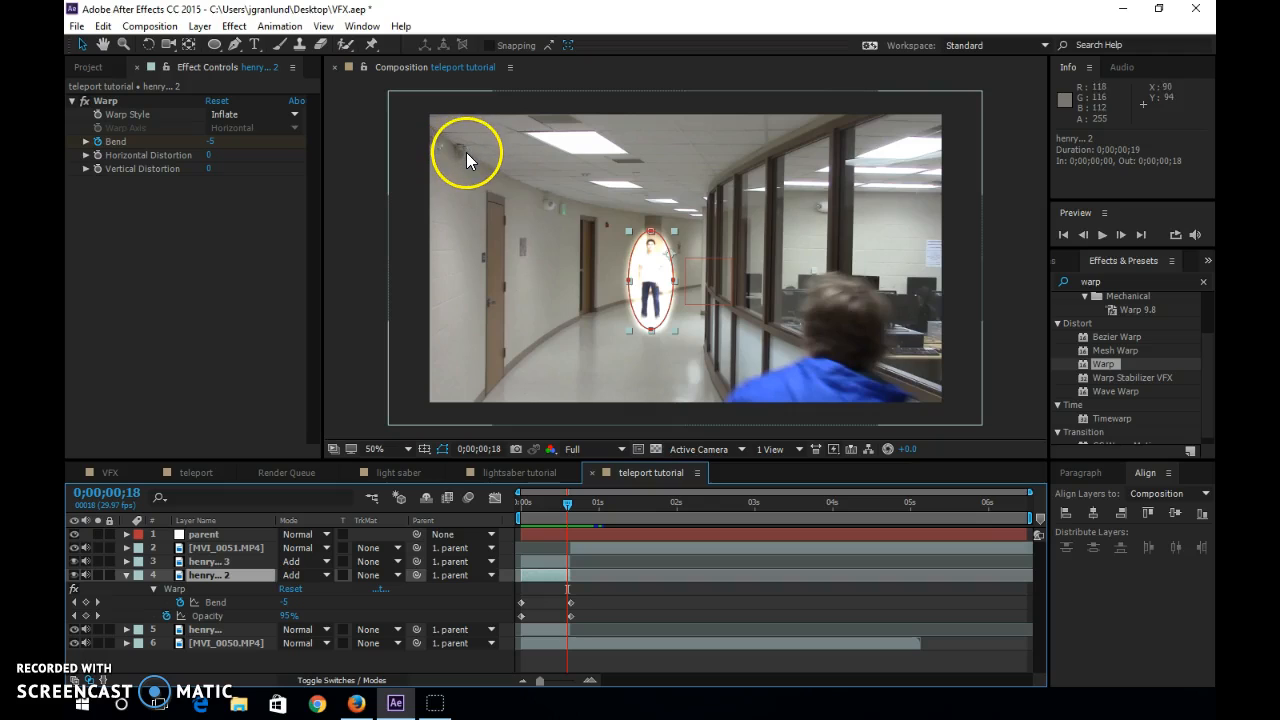
{"action": "key", "text": "ctrl+y"}
{"action": "type", "text": "flare"}
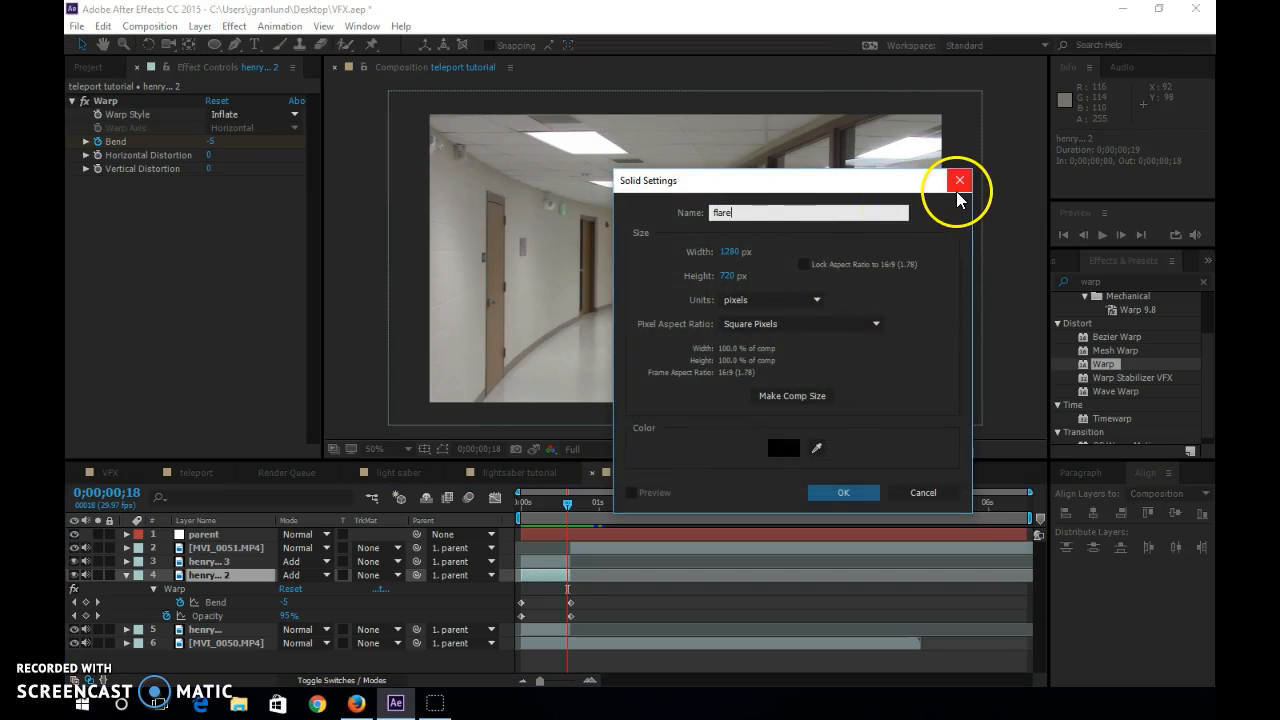
{"action": "key", "text": "Return"}
Find the Lens Flare effect and apply it to the flare solid.
{"action": "left_click", "coordinate": [1123, 281]}
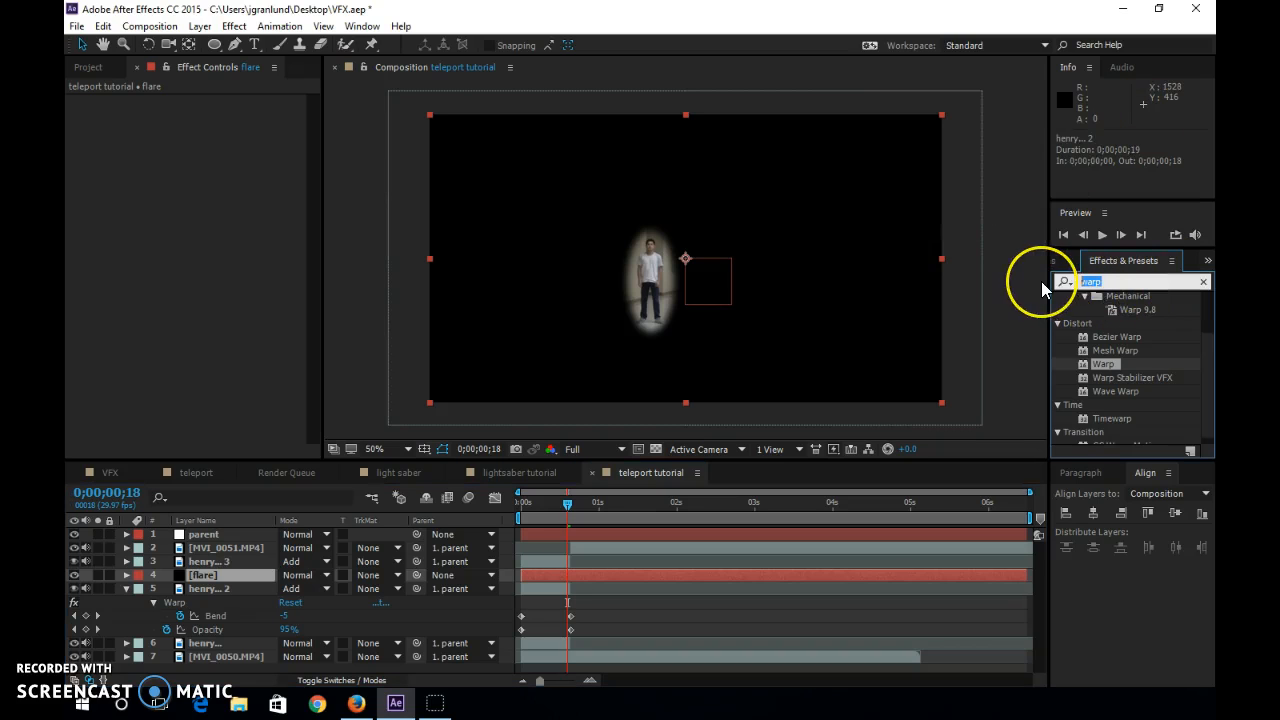
{"action": "type", "text": "flare"}
{"action": "left_click_drag", "start_coordinate": [1080, 366], "coordinate": [205, 579]}
Position the flare center at about 682, 342 and start keyframing Flare Center and Flare Brightness.
{"action": "left_click_drag", "start_coordinate": [635, 230], "coordinate": [706, 251]}
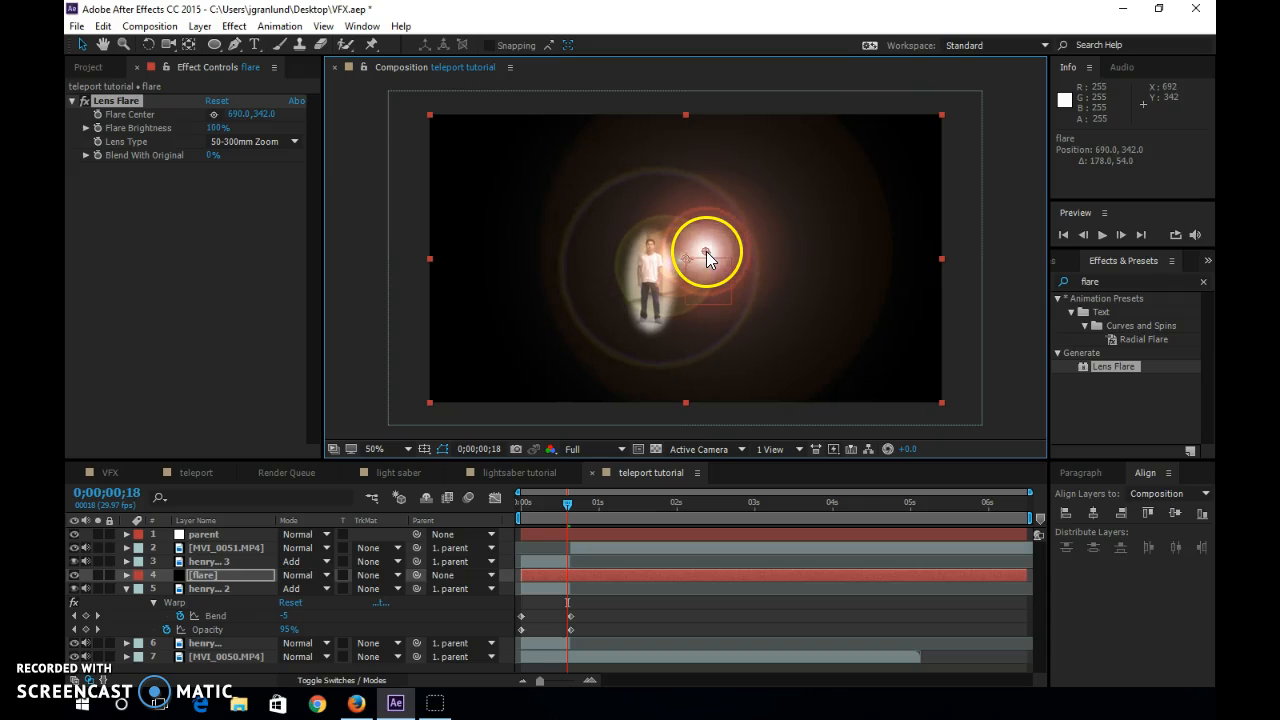
{"action": "left_click", "coordinate": [99, 114]}
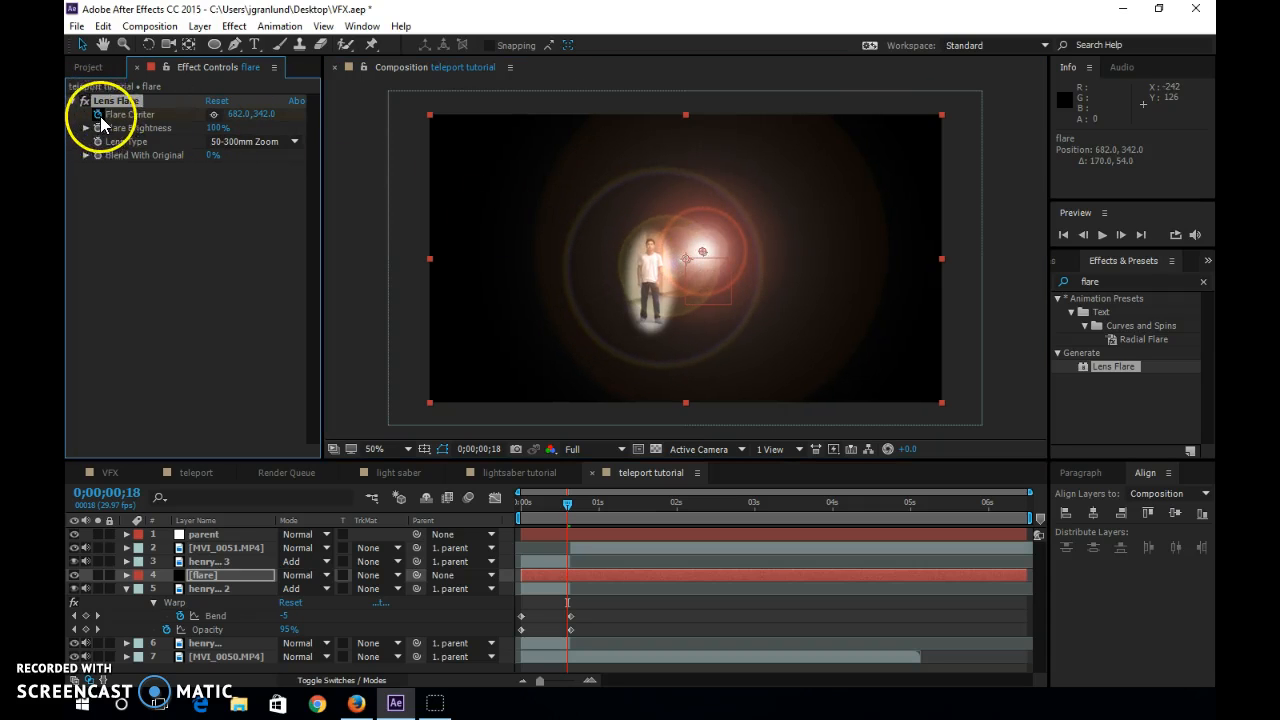
{"action": "left_click", "coordinate": [98, 128]}
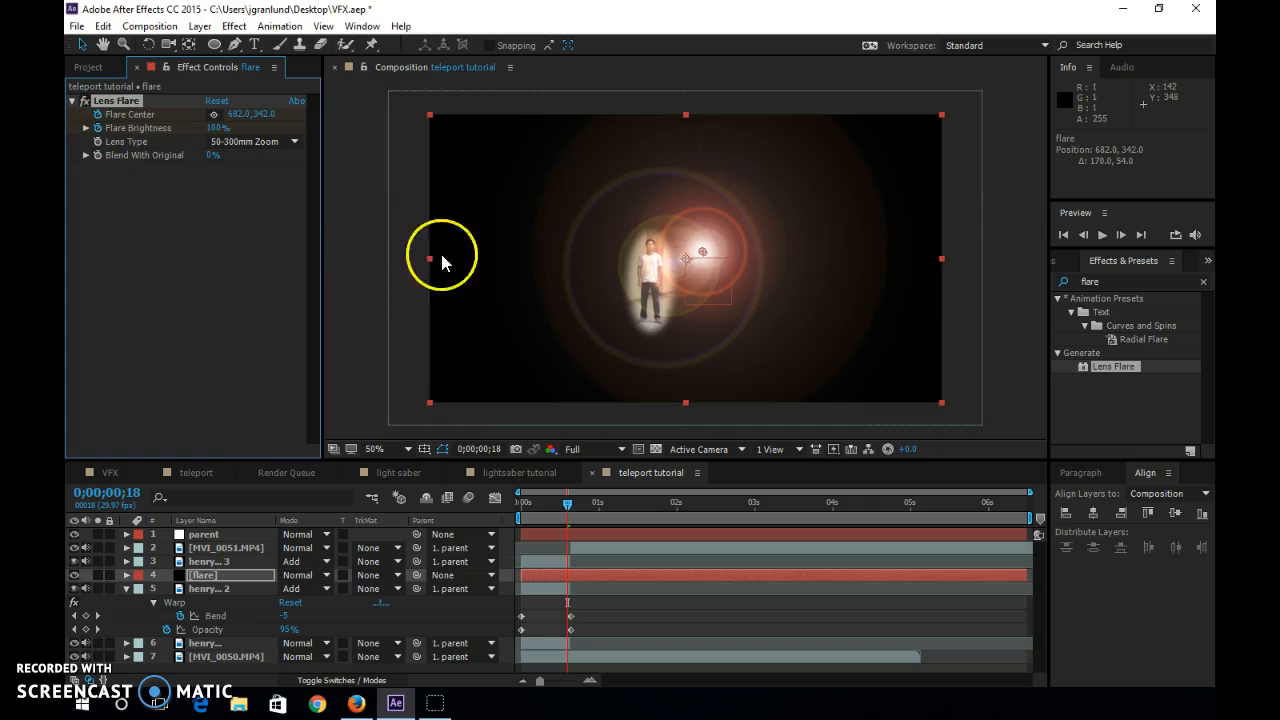
Set the flare layer's blending mode to Add and move the flare center closer to the actor, at about 646, 348.
{"action": "left_click", "coordinate": [312, 575]}
{"action": "left_click", "coordinate": [360, 246]}
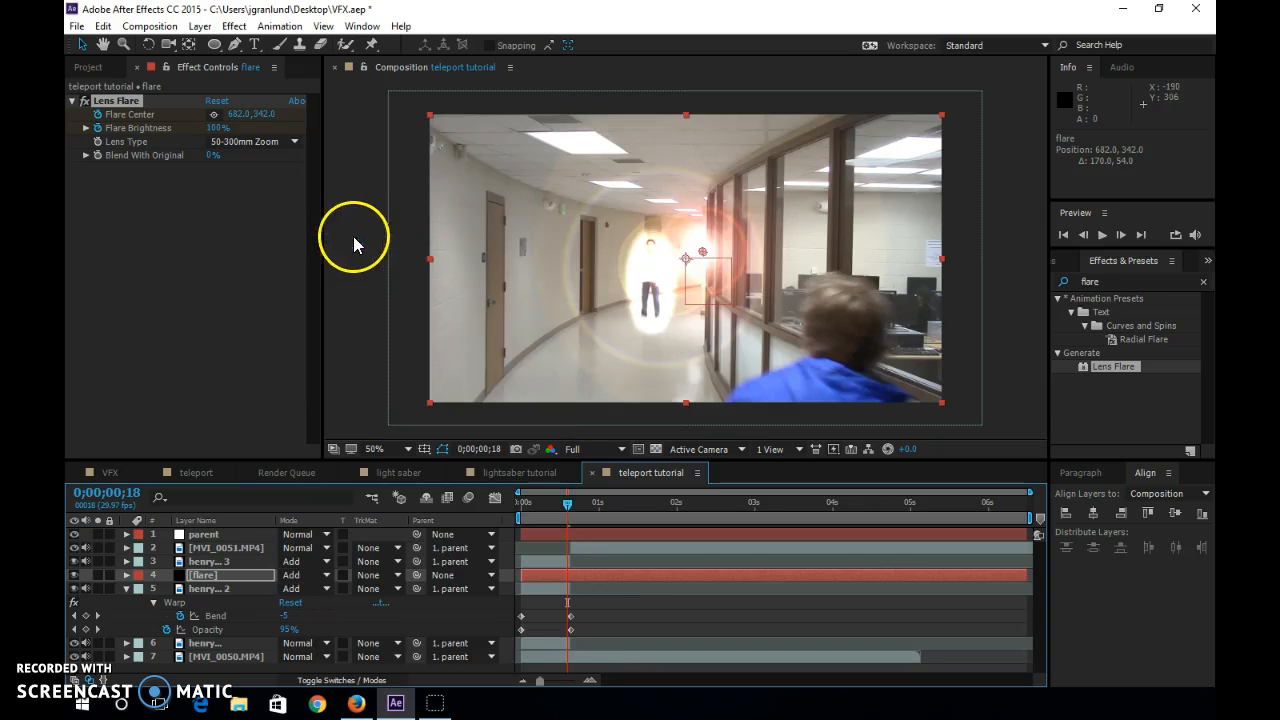
{"action": "left_click_drag", "start_coordinate": [703, 256], "coordinate": [679, 282]}
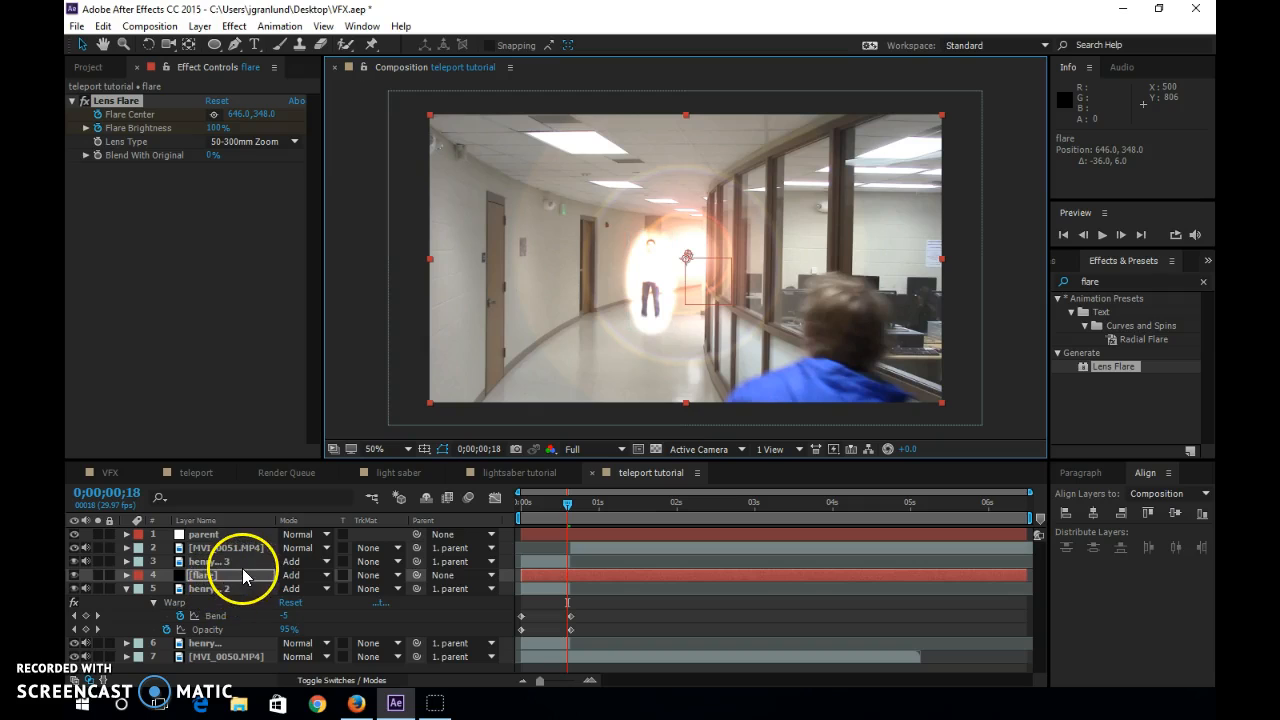
Move the flare layer's Flare Center and Flare Brightness keyframes to 0;00;00;00 and set Flare Brightness to 0% there.
{"action": "key", "text": "u"}
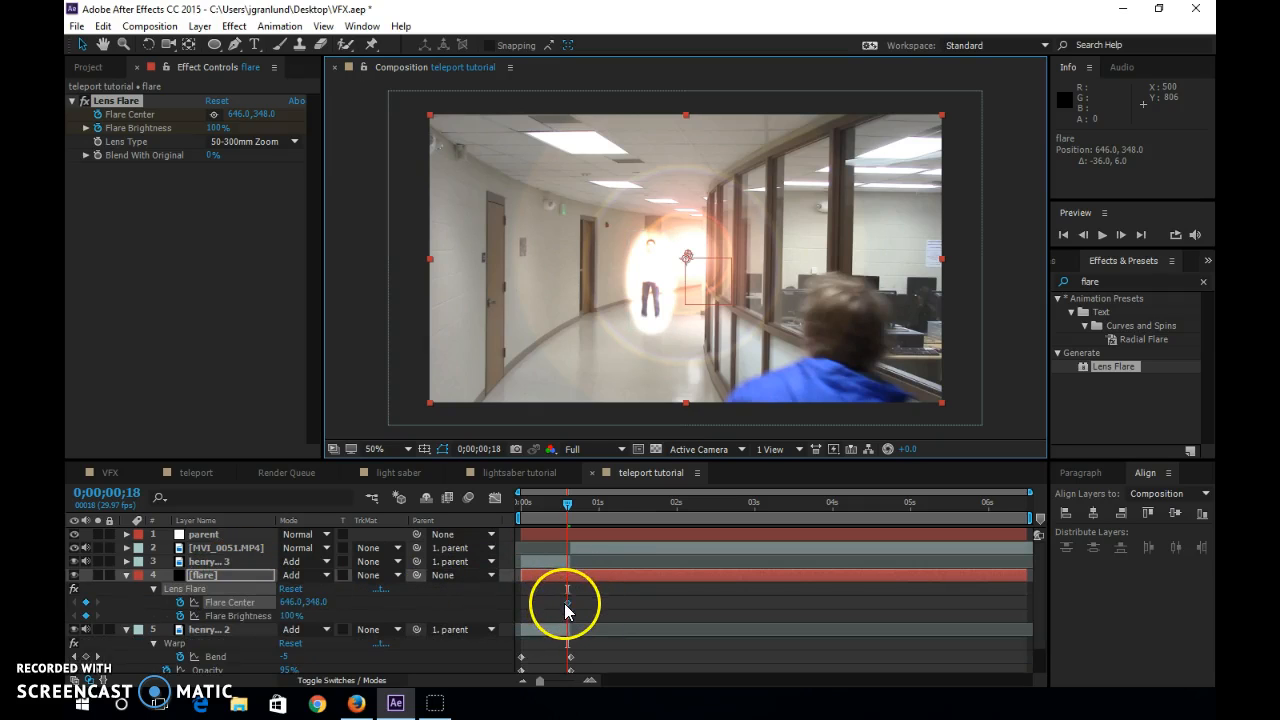
{"action": "left_click_drag", "start_coordinate": [565, 603], "coordinate": [519, 603]}
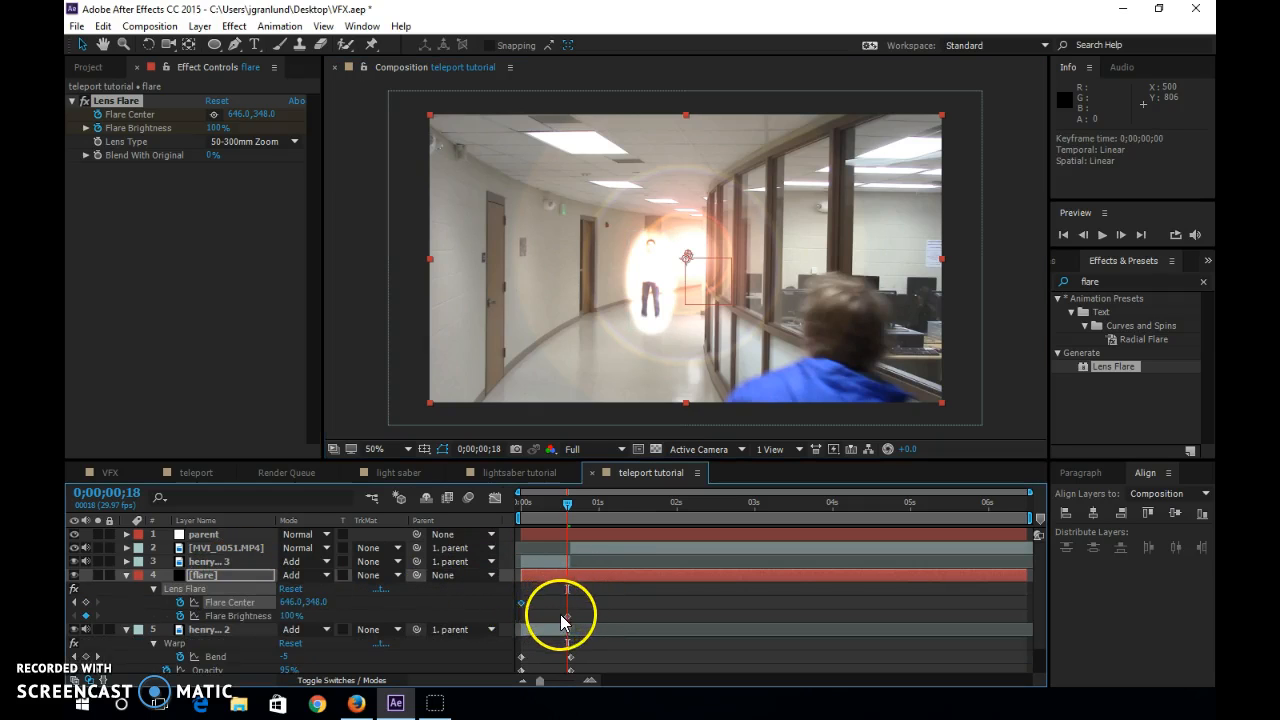
{"action": "left_click", "coordinate": [566, 616]}
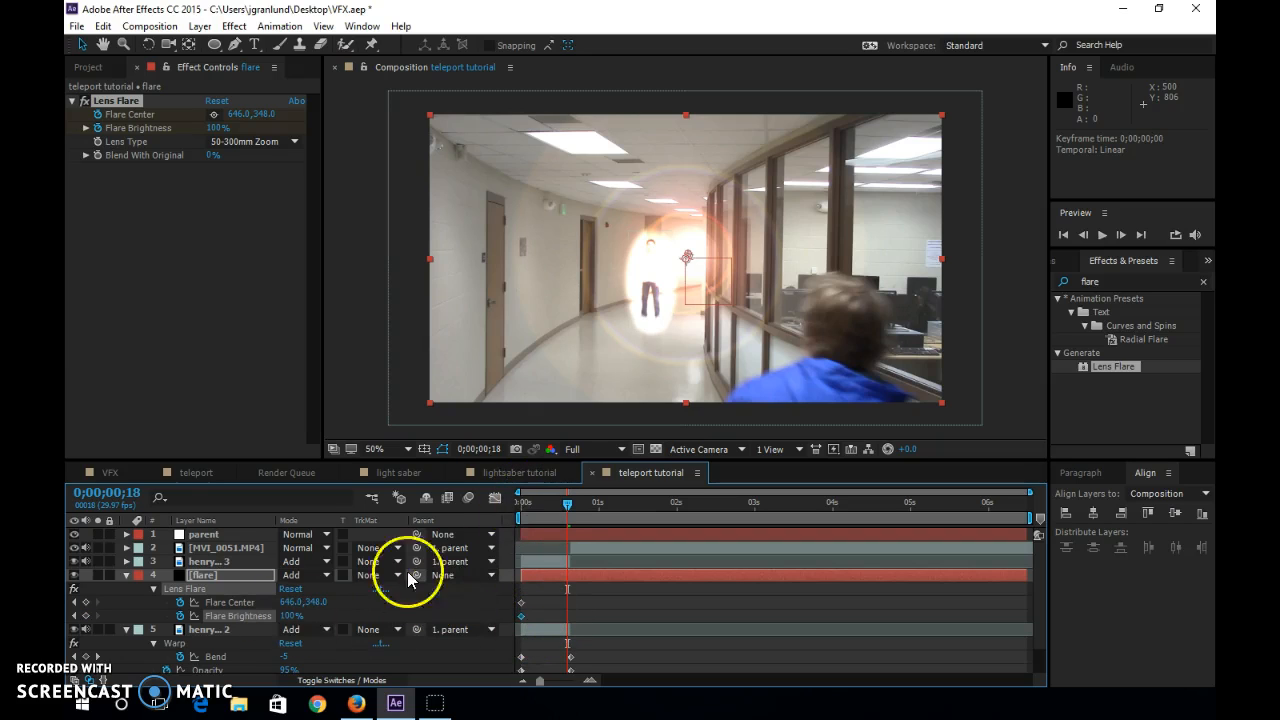
{"action": "left_click", "coordinate": [521, 502]}
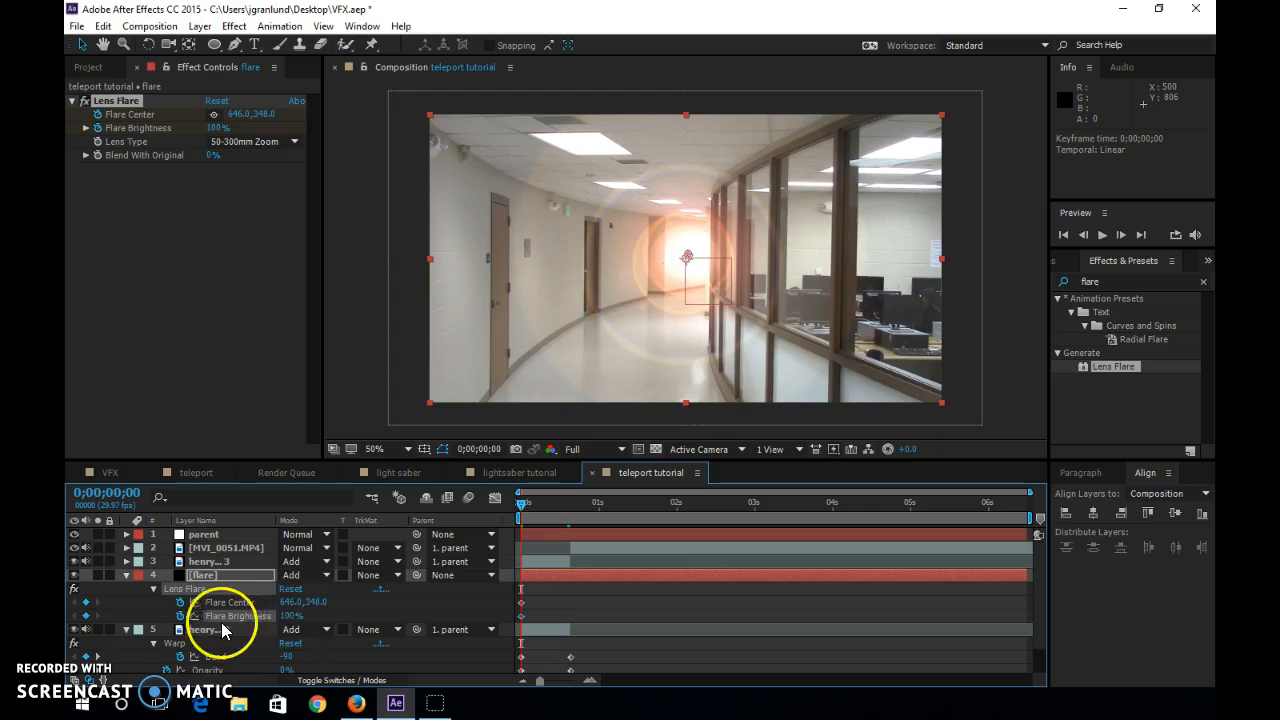
{"action": "left_click", "coordinate": [290, 615]}
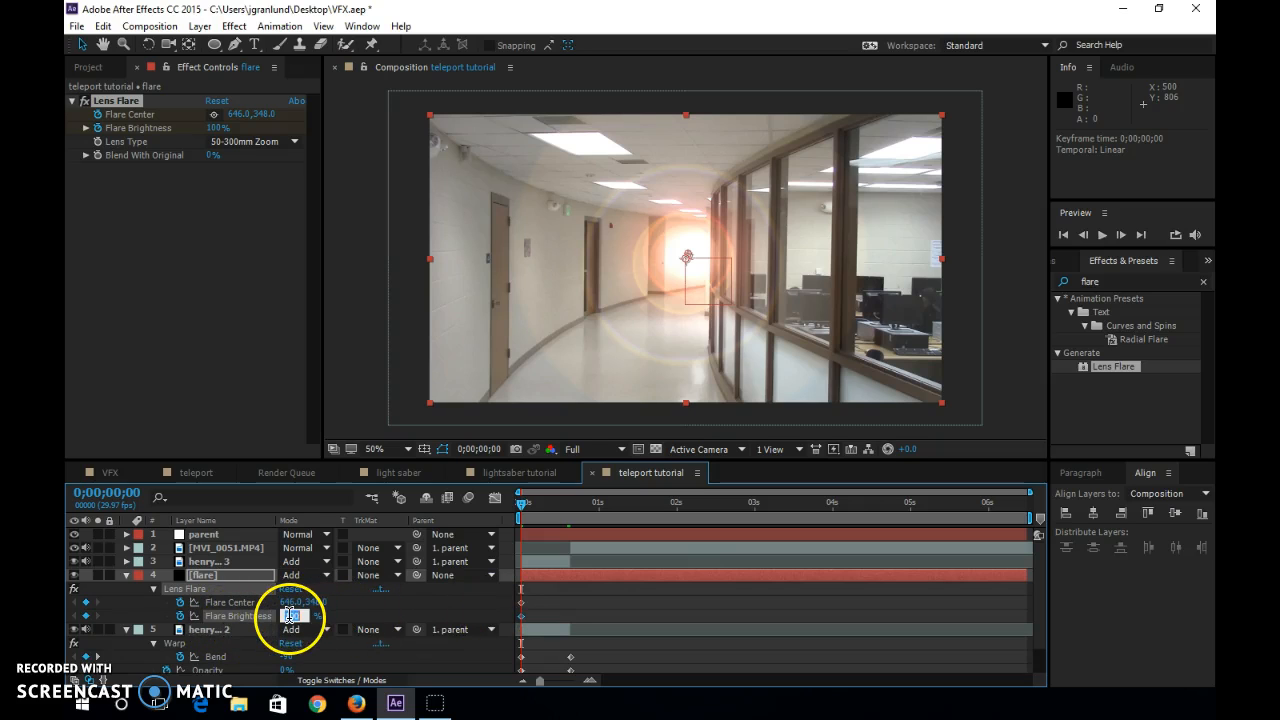
{"action": "type", "text": "0"}
{"action": "key", "text": "Return"}
At 0;00;00;17, raise Flare Brightness to 156% and move the flare center onto the actor at about 552, 402.
{"action": "left_click_drag", "start_coordinate": [530, 502], "coordinate": [564, 516]}
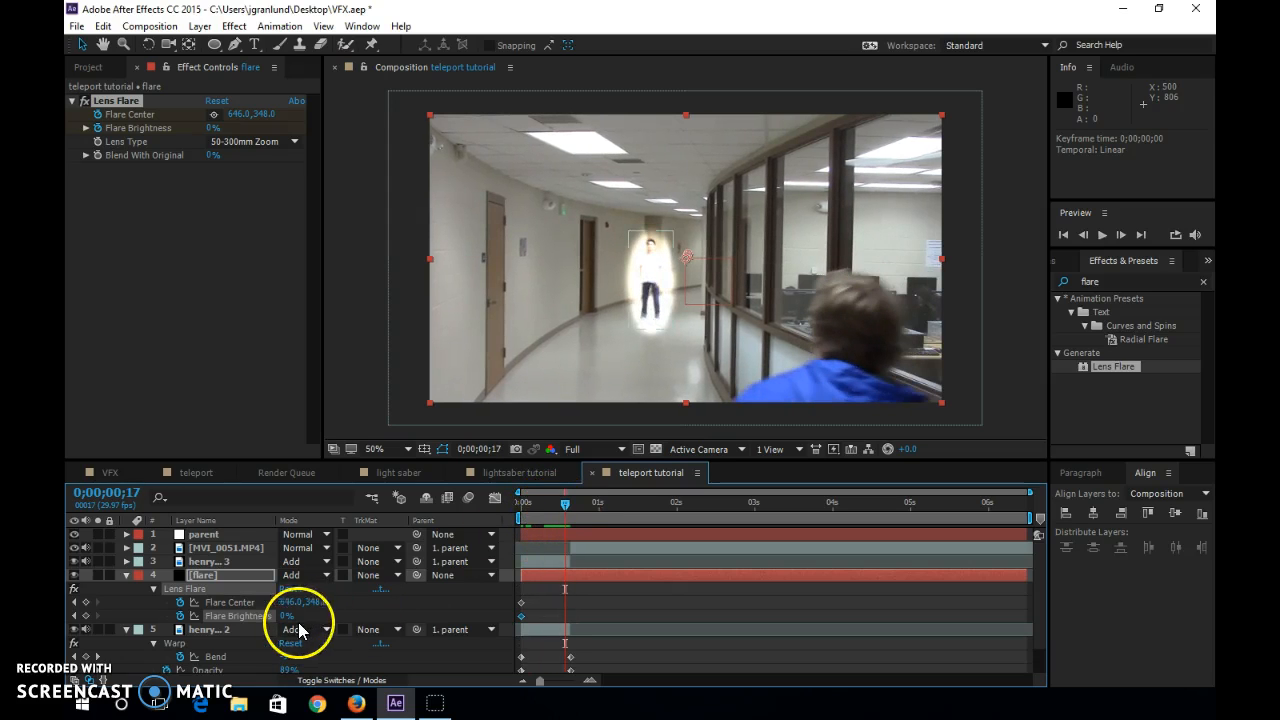
{"action": "left_click_drag", "start_coordinate": [287, 620], "coordinate": [408, 612]}
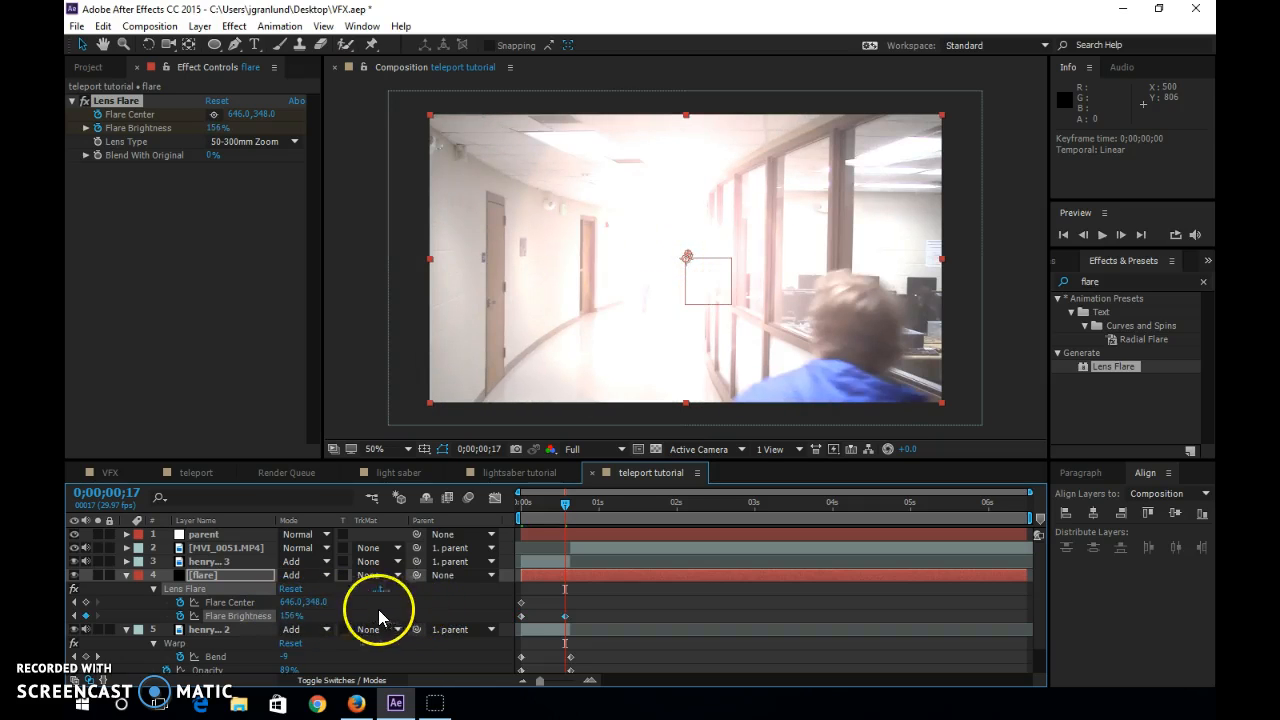
{"action": "left_click_drag", "start_coordinate": [695, 261], "coordinate": [650, 276]}
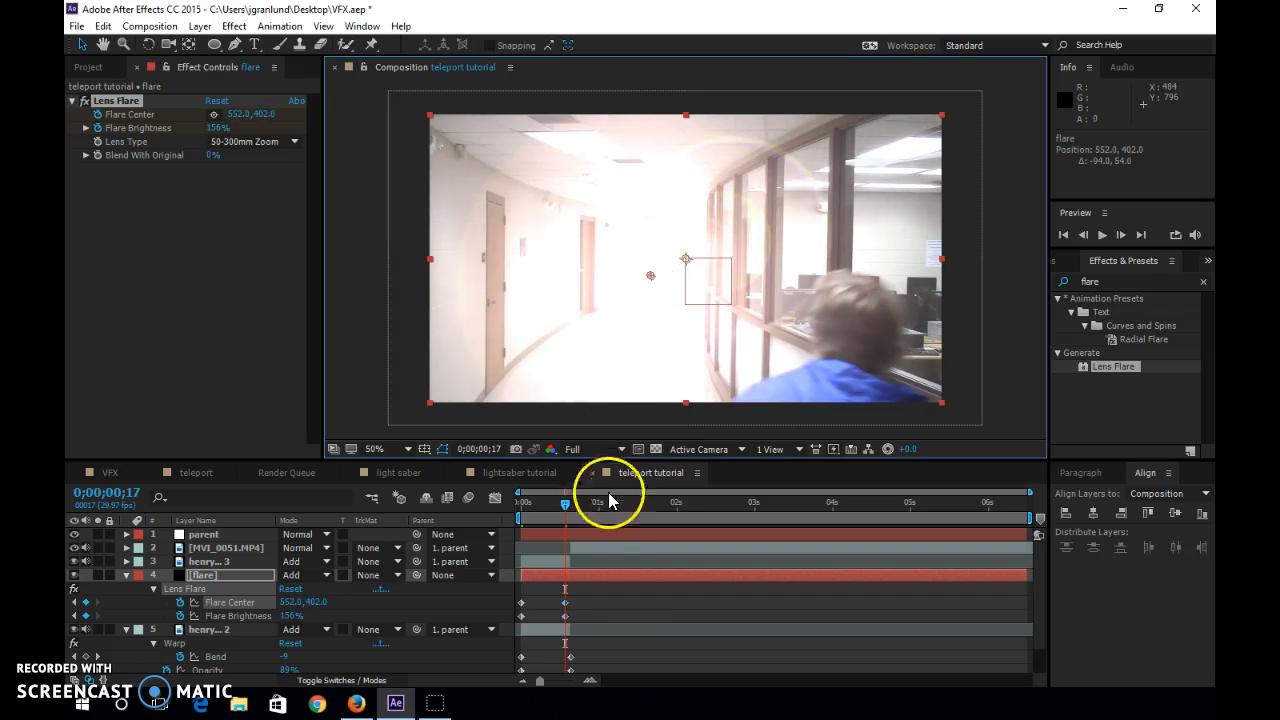
At 0;00;00;19, set Flare Brightness to 10% and shift the last Flare Center keyframe to 0;00;00;20.
{"action": "mouse_move", "coordinate": [566, 501]}
{"action": "left_mouse_down"}
{"action": "mouse_move", "coordinate": [517, 508]}
{"action": "mouse_move", "coordinate": [586, 502]}
{"action": "mouse_move", "coordinate": [526, 495]}
{"action": "mouse_move", "coordinate": [590, 475]}
{"action": "mouse_move", "coordinate": [572, 478]}
{"action": "left_mouse_up"}
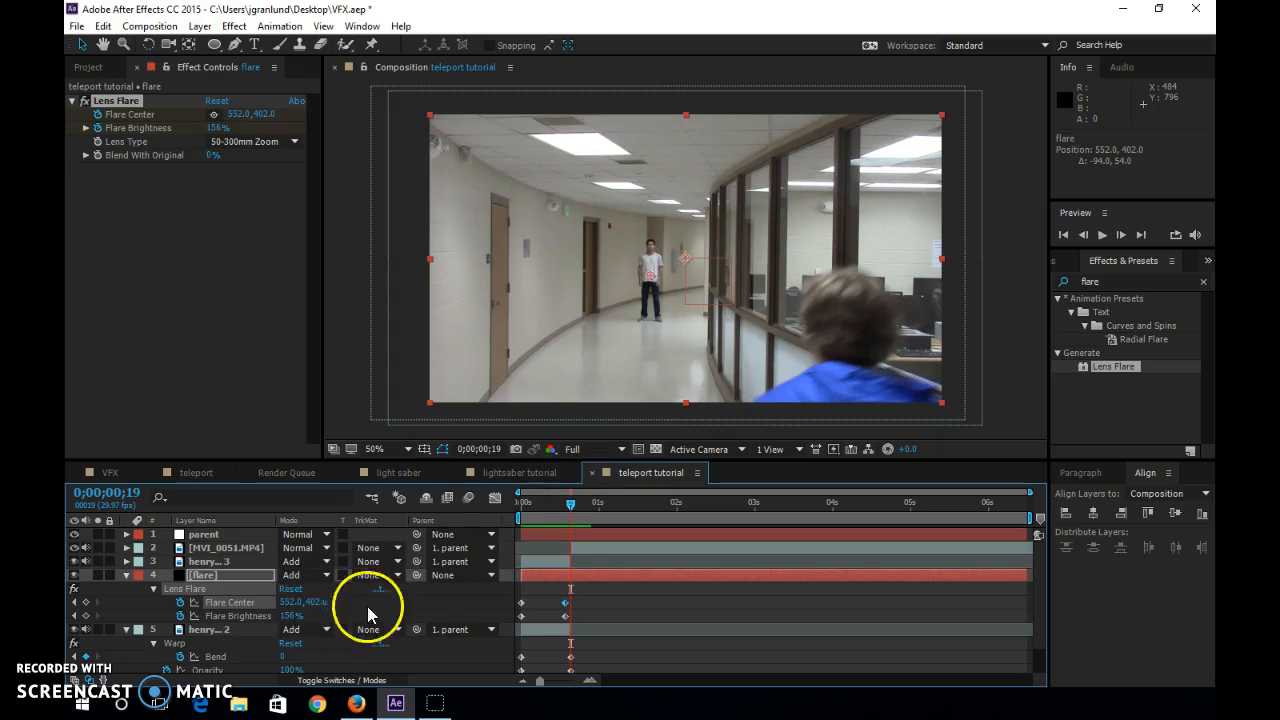
{"action": "left_click_drag", "start_coordinate": [290, 613], "coordinate": [245, 613]}
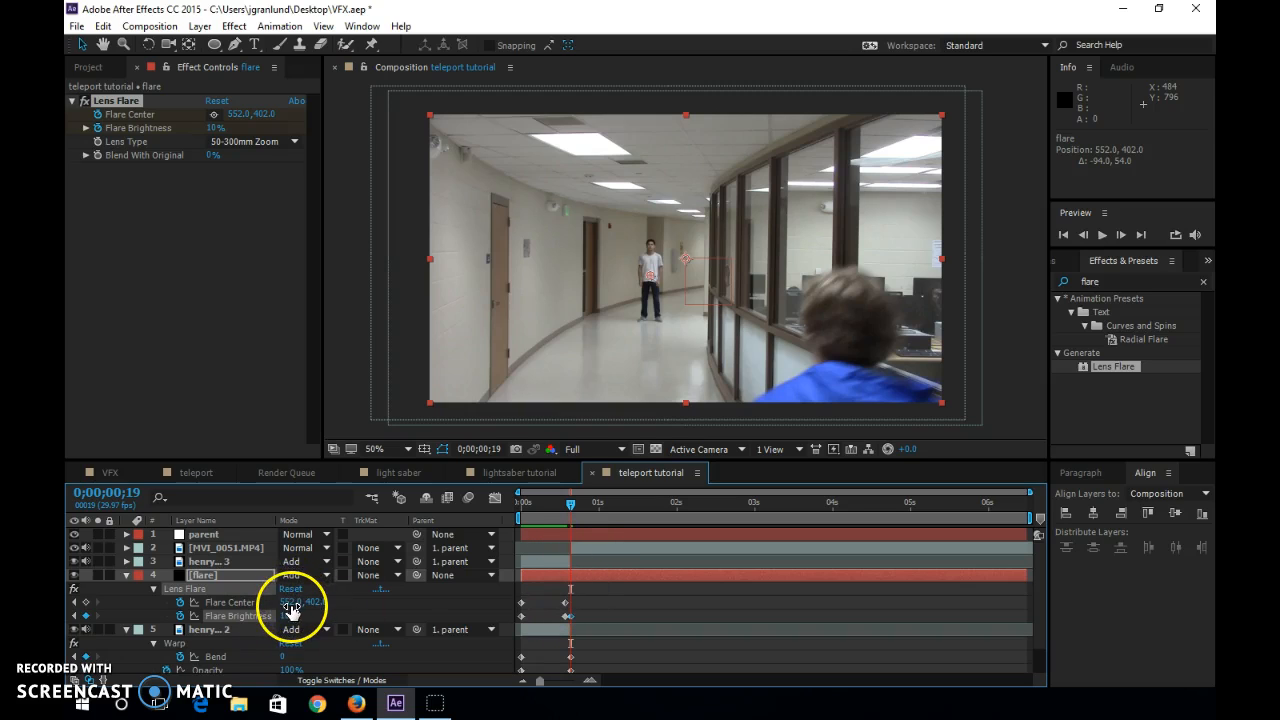
{"action": "left_click_drag", "start_coordinate": [566, 602], "coordinate": [575, 608]}
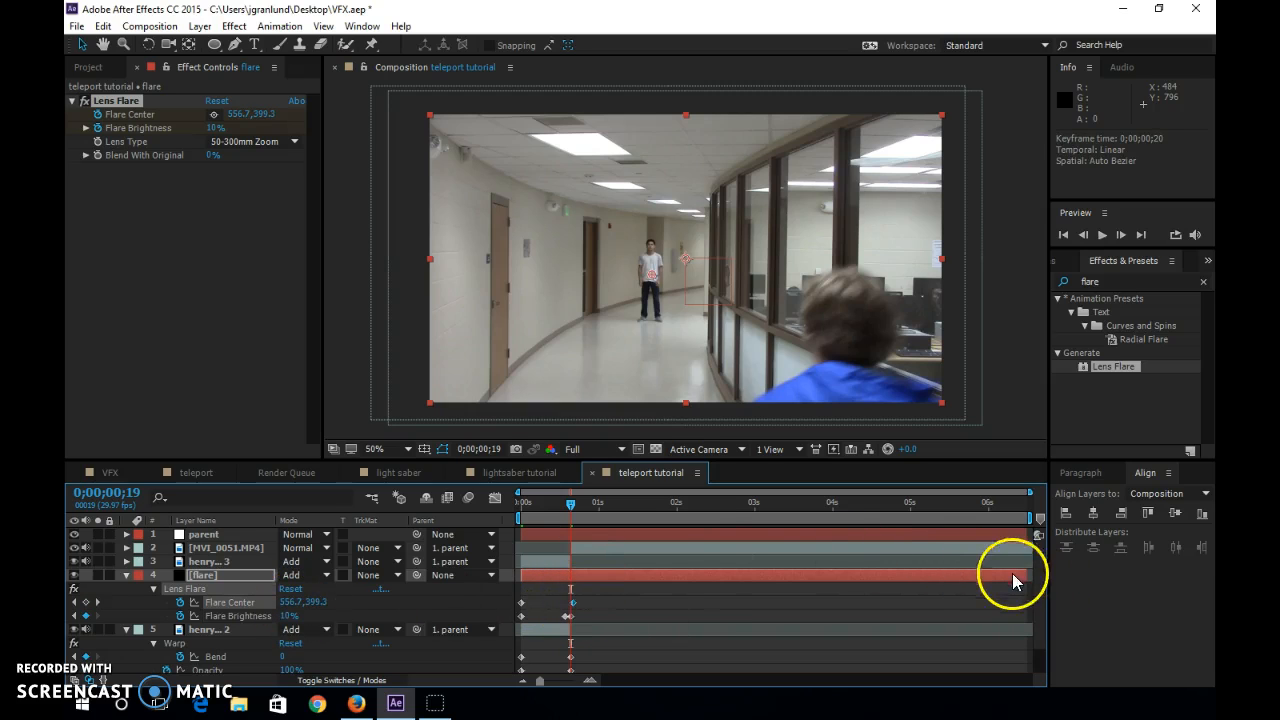
Trim the flare layer to end at 0;00;00;19 and scrub back through the flare animation to the start.
{"action": "left_click_drag", "start_coordinate": [1024, 577], "coordinate": [590, 594]}
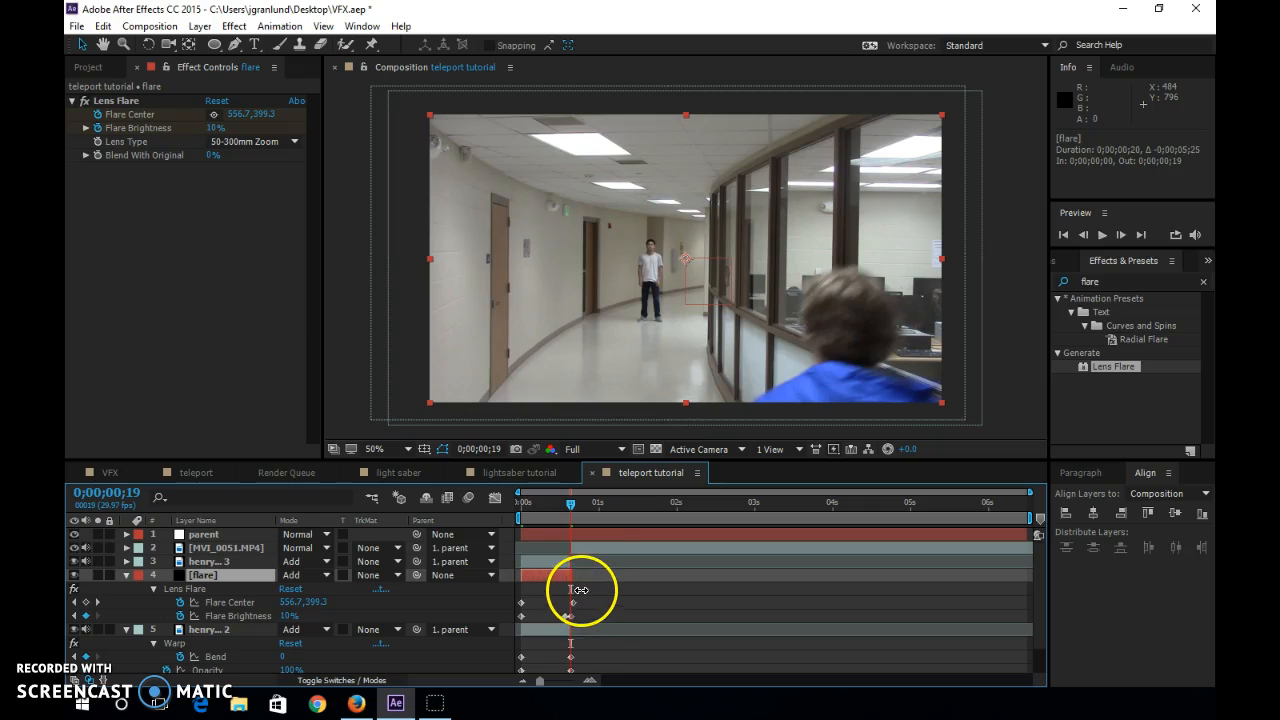
{"action": "mouse_move", "coordinate": [569, 507]}
{"action": "left_mouse_down"}
{"action": "mouse_move", "coordinate": [520, 514]}
{"action": "mouse_move", "coordinate": [600, 514]}
{"action": "mouse_move", "coordinate": [511, 512]}
{"action": "mouse_move", "coordinate": [571, 509]}
{"action": "mouse_move", "coordinate": [546, 503]}
{"action": "left_mouse_up"}
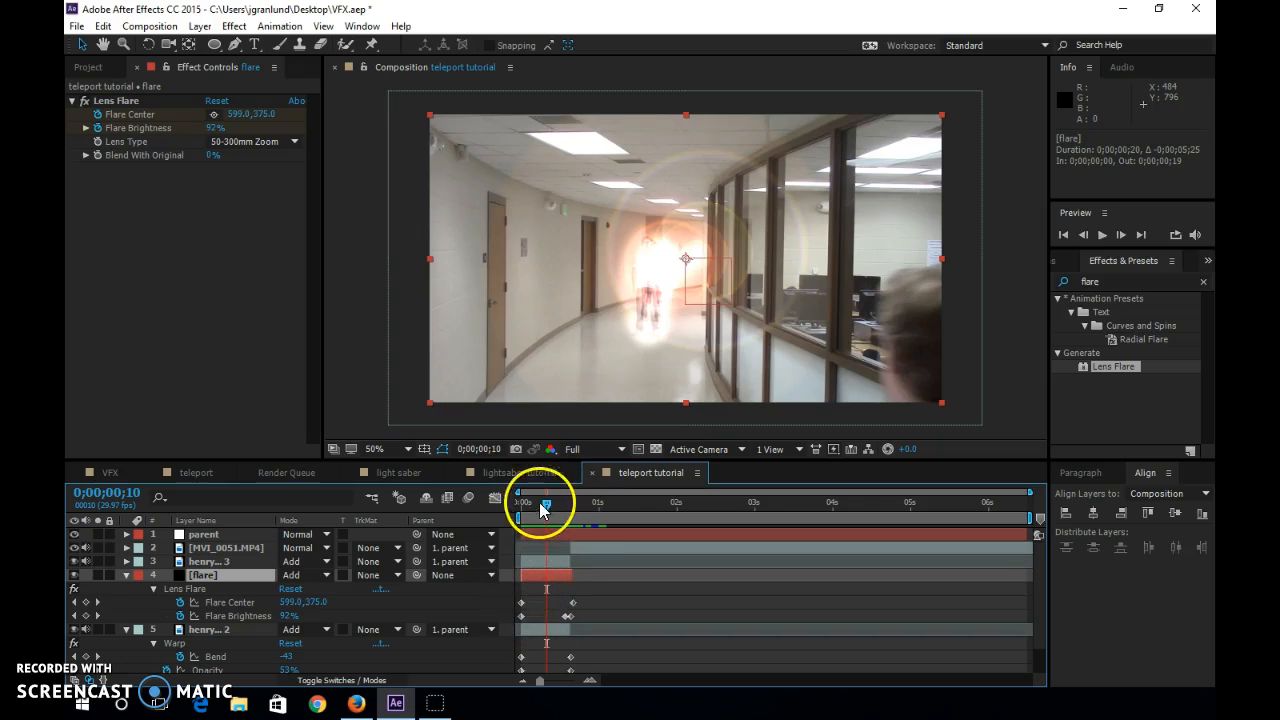
{"action": "left_click_drag", "start_coordinate": [550, 507], "coordinate": [491, 529]}
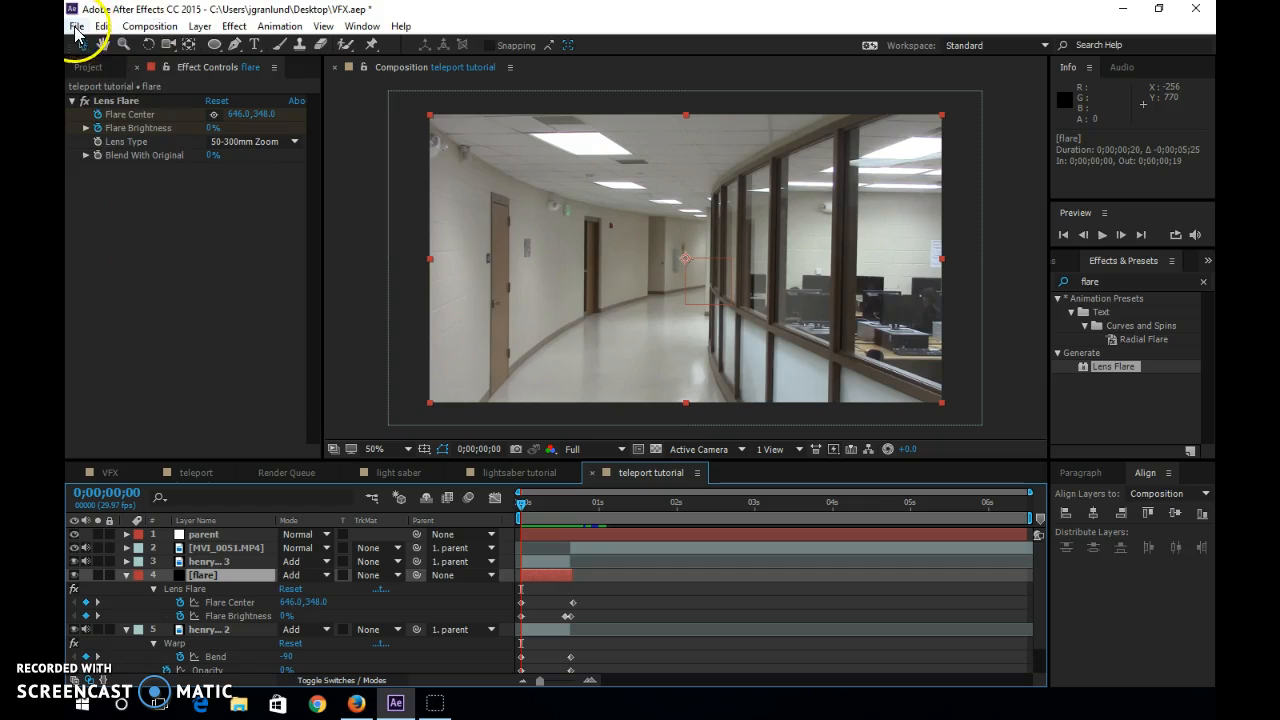
Create an adjustment layer and place it directly below the parent layer, above MVI_0051.MP4.
{"action": "left_click", "coordinate": [199, 26]}
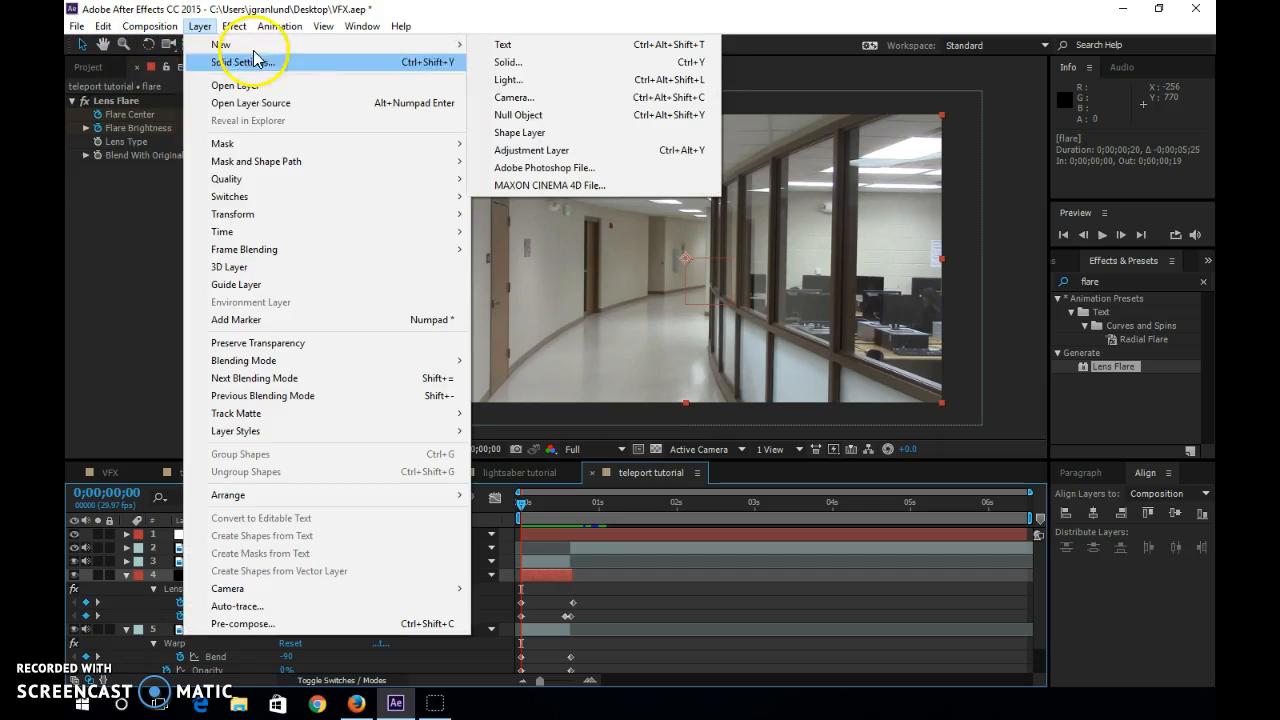
{"action": "left_click", "coordinate": [553, 150]}
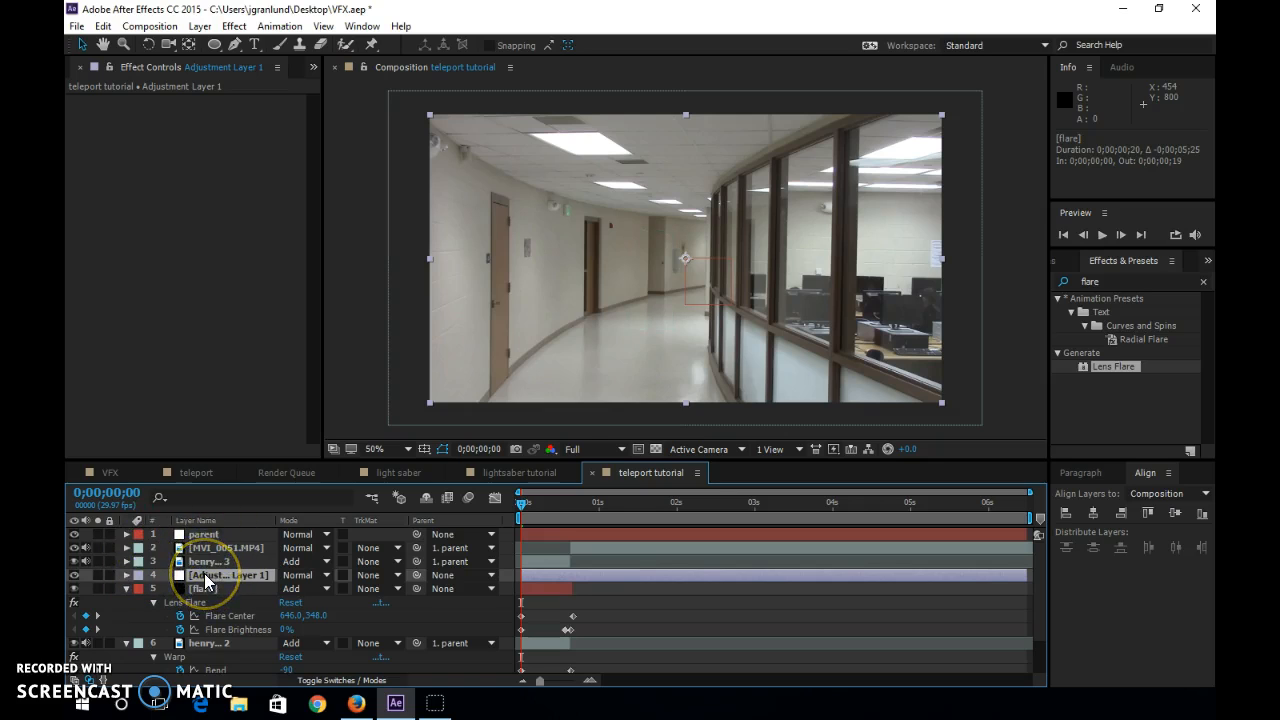
{"action": "left_click_drag", "start_coordinate": [205, 578], "coordinate": [208, 549]}
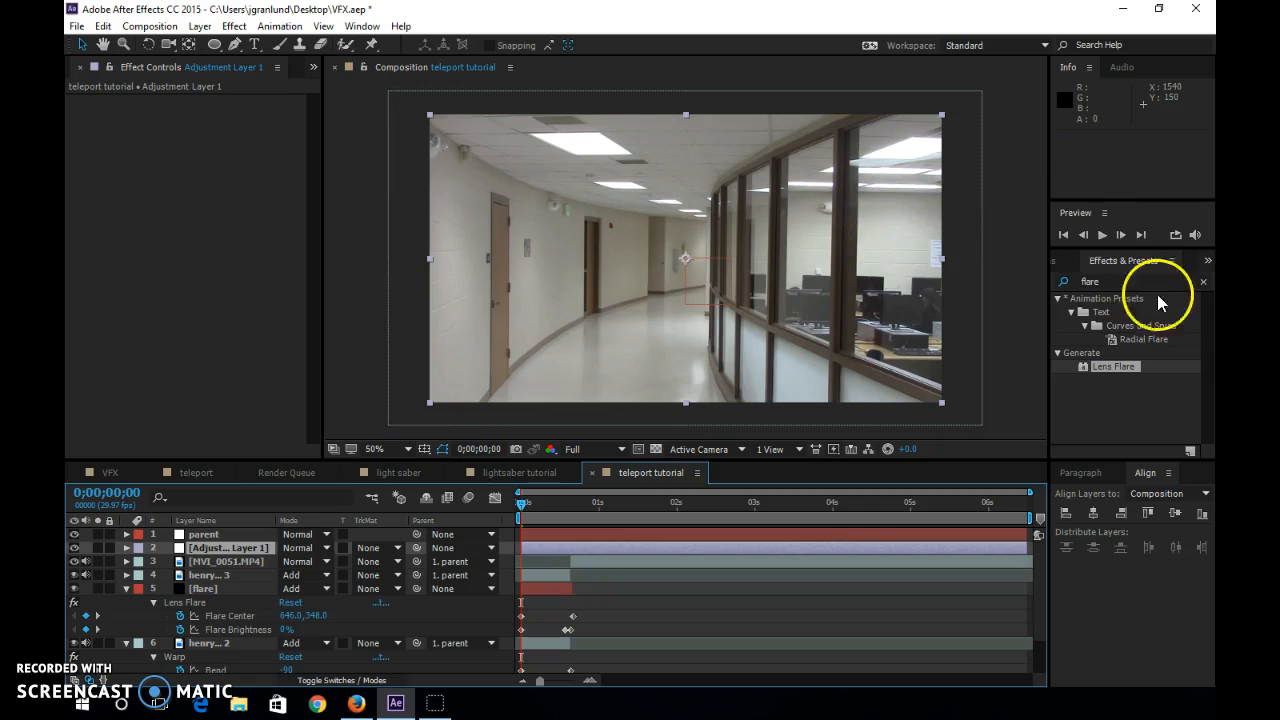
Find the Turbulent Displace effect and apply it to the adjustment layer.
{"action": "left_click", "coordinate": [1066, 281]}
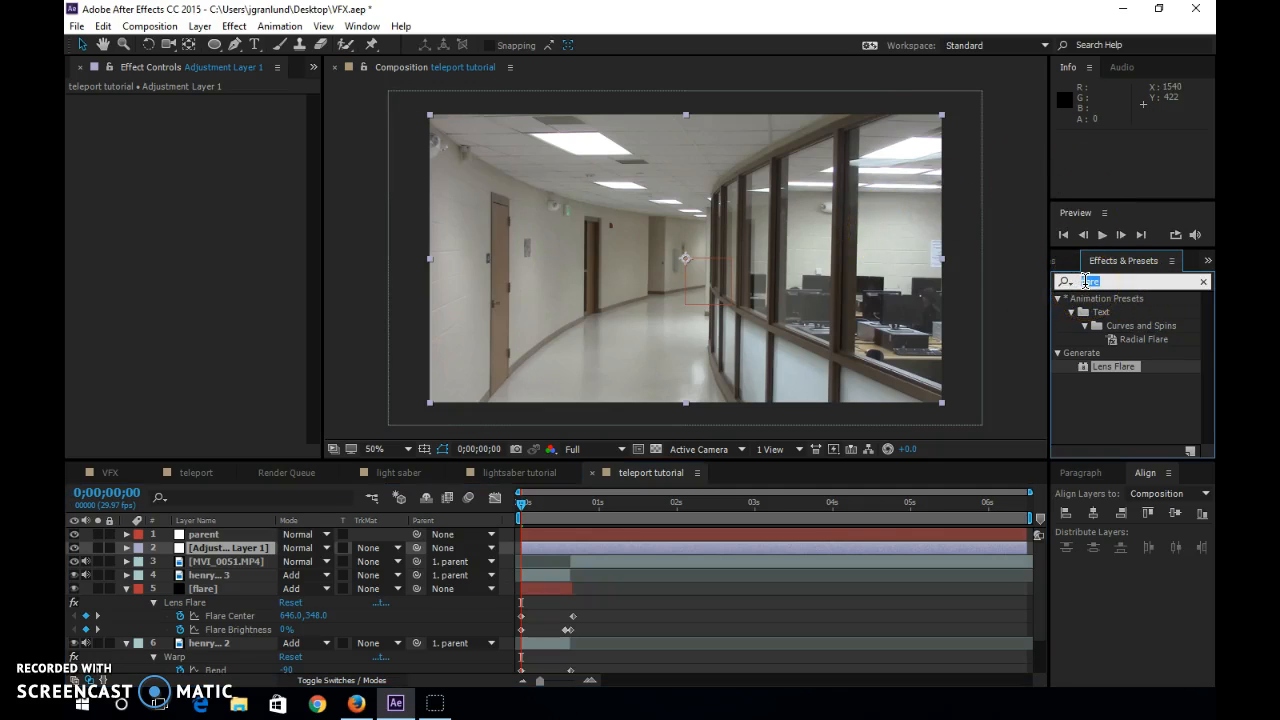
{"action": "type", "text": "turb"}
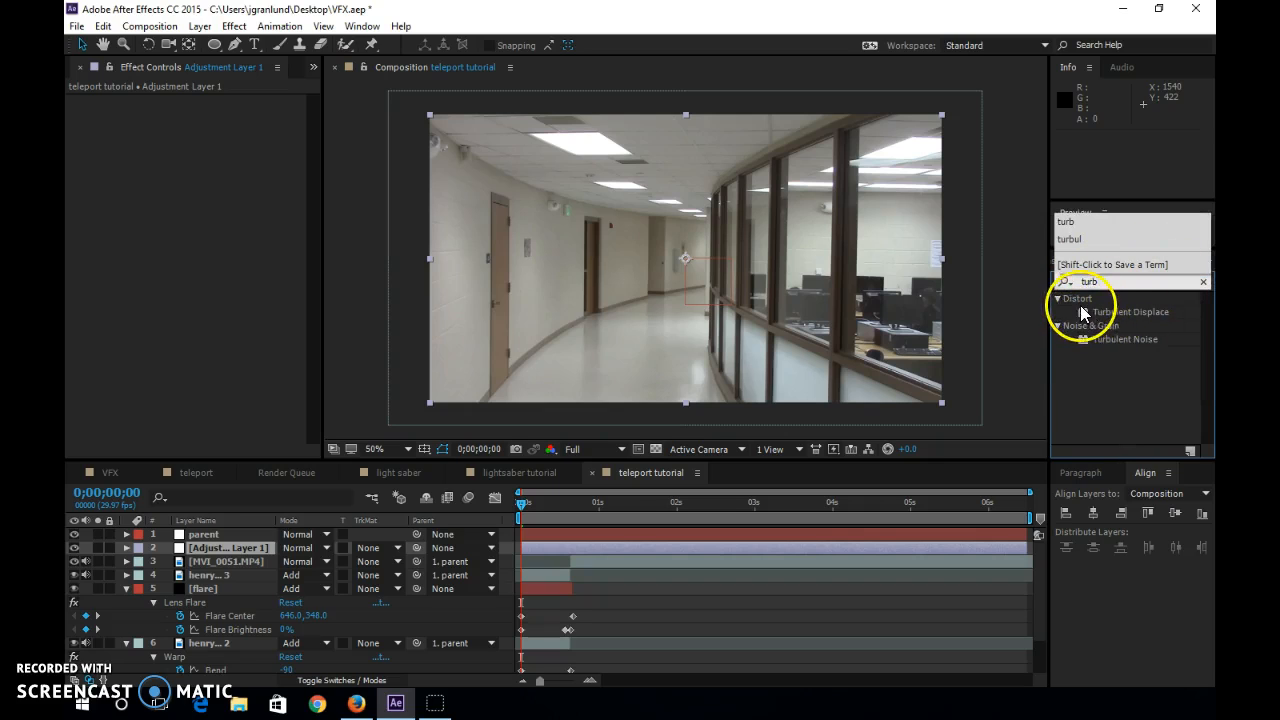
{"action": "left_click_drag", "start_coordinate": [1085, 315], "coordinate": [231, 546]}
Set Turbulent Displace to Amount 81, Size 12 and Complexity 5.3, with the turbulence offset at about 668, 356.
{"action": "mouse_move", "coordinate": [670, 257]}
{"action": "left_mouse_down"}
{"action": "mouse_move", "coordinate": [663, 271]}
{"action": "mouse_move", "coordinate": [686, 307]}
{"action": "mouse_move", "coordinate": [634, 260]}
{"action": "mouse_move", "coordinate": [692, 264]}
{"action": "left_mouse_up"}
{"action": "left_click_drag", "start_coordinate": [213, 129], "coordinate": [405, 179]}
{"action": "left_click_drag", "start_coordinate": [214, 128], "coordinate": [357, 177]}
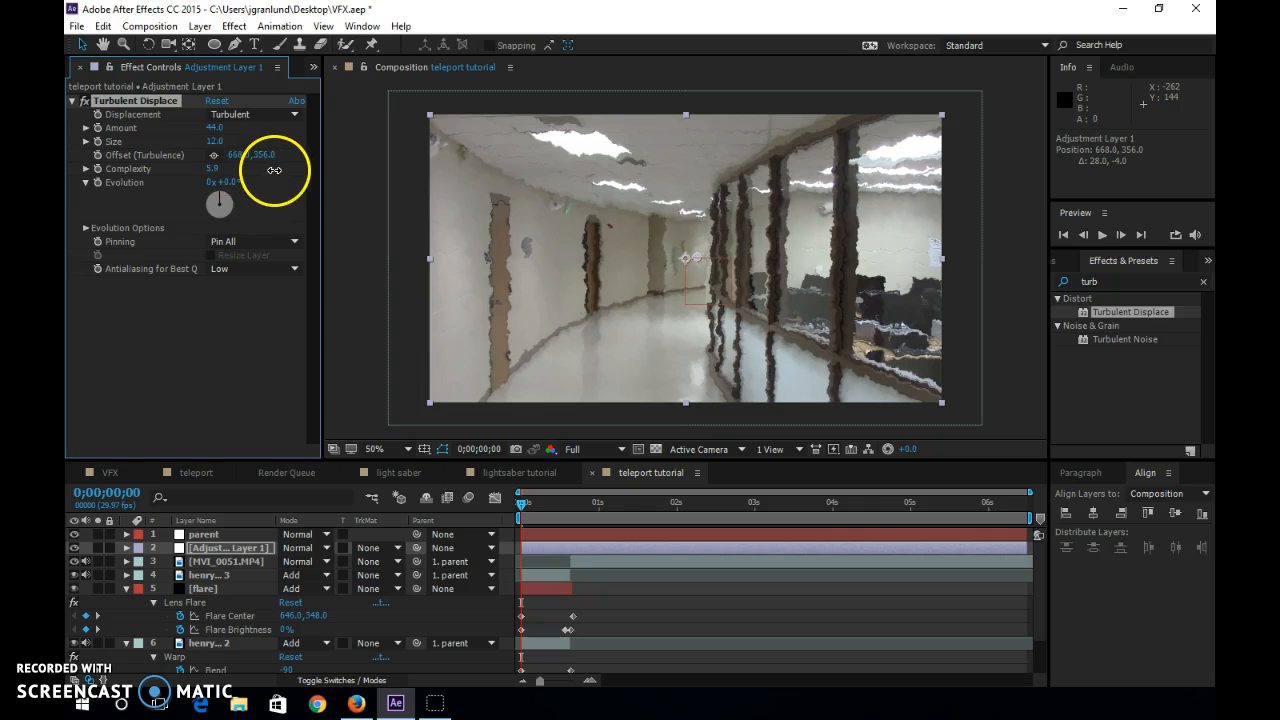
{"action": "mouse_move", "coordinate": [214, 129]}
{"action": "left_mouse_down"}
{"action": "mouse_move", "coordinate": [266, 130]}
{"action": "mouse_move", "coordinate": [239, 130]}
{"action": "left_mouse_up"}
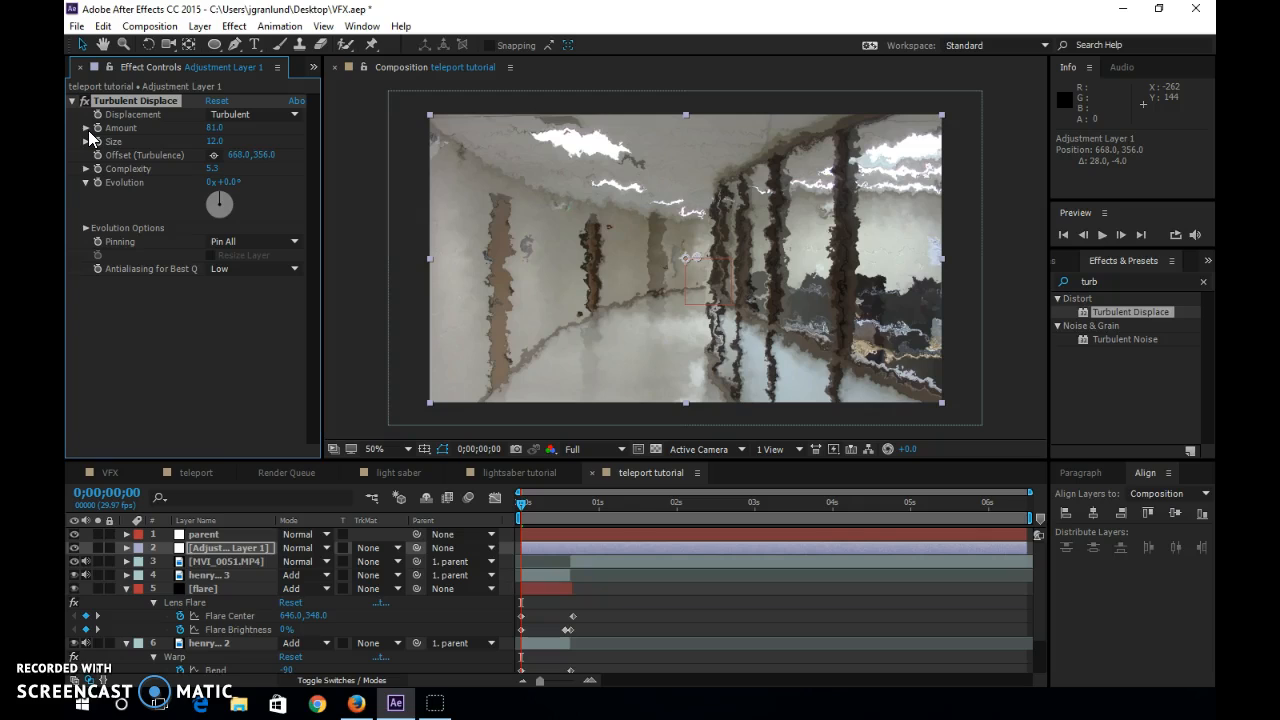
Start keyframing the Turbulent Displace Amount and Size at 0;00;00;00 and show the adjustment layer's keyframes in the timeline.
{"action": "left_click", "coordinate": [97, 129]}
{"action": "left_click", "coordinate": [97, 141]}
{"action": "left_click", "coordinate": [97, 182]}
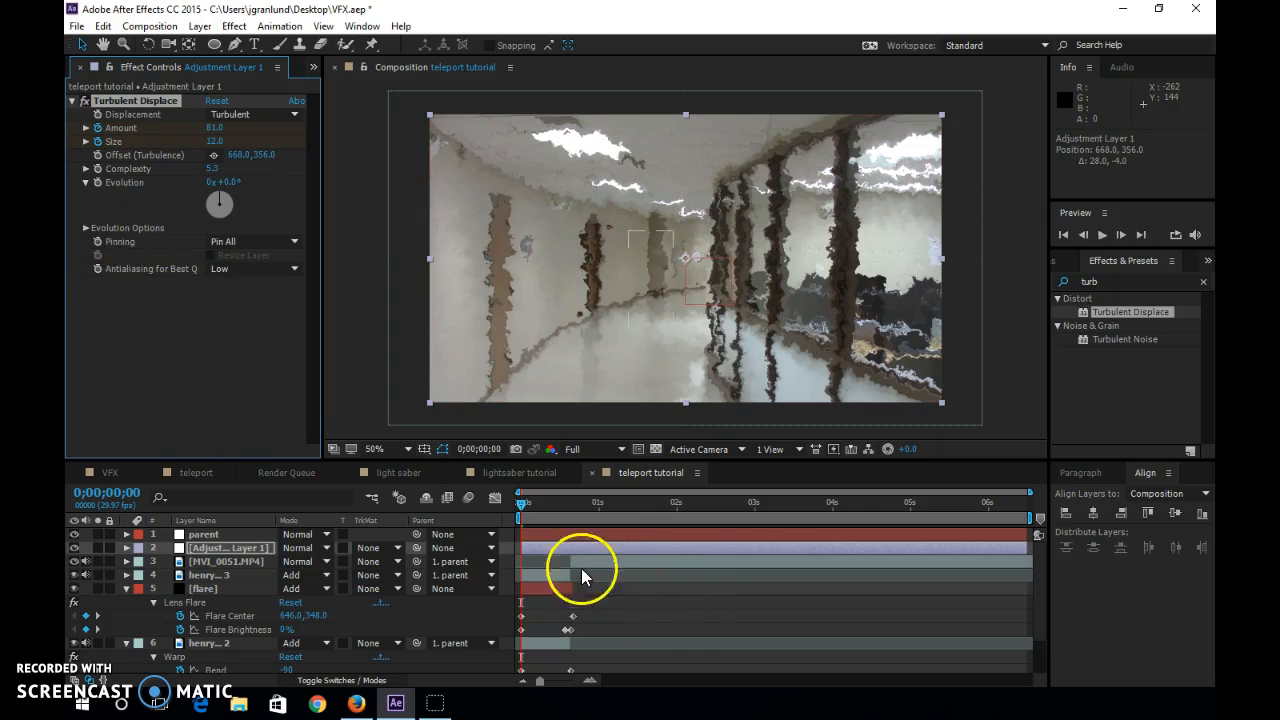
{"action": "left_click", "coordinate": [205, 553]}
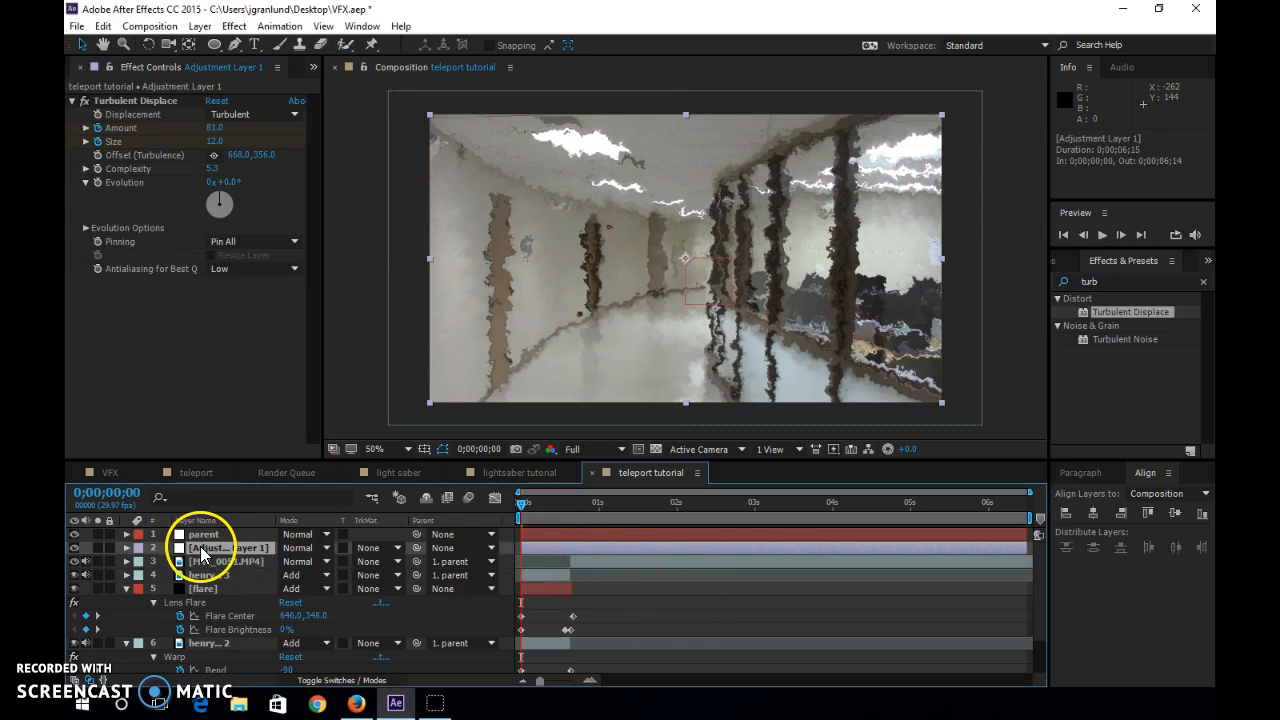
{"action": "key", "text": "u"}
At 0;00;00;19, set the Turbulent Displace Amount to 0 and Size to 2.
{"action": "left_click_drag", "start_coordinate": [519, 506], "coordinate": [569, 511]}
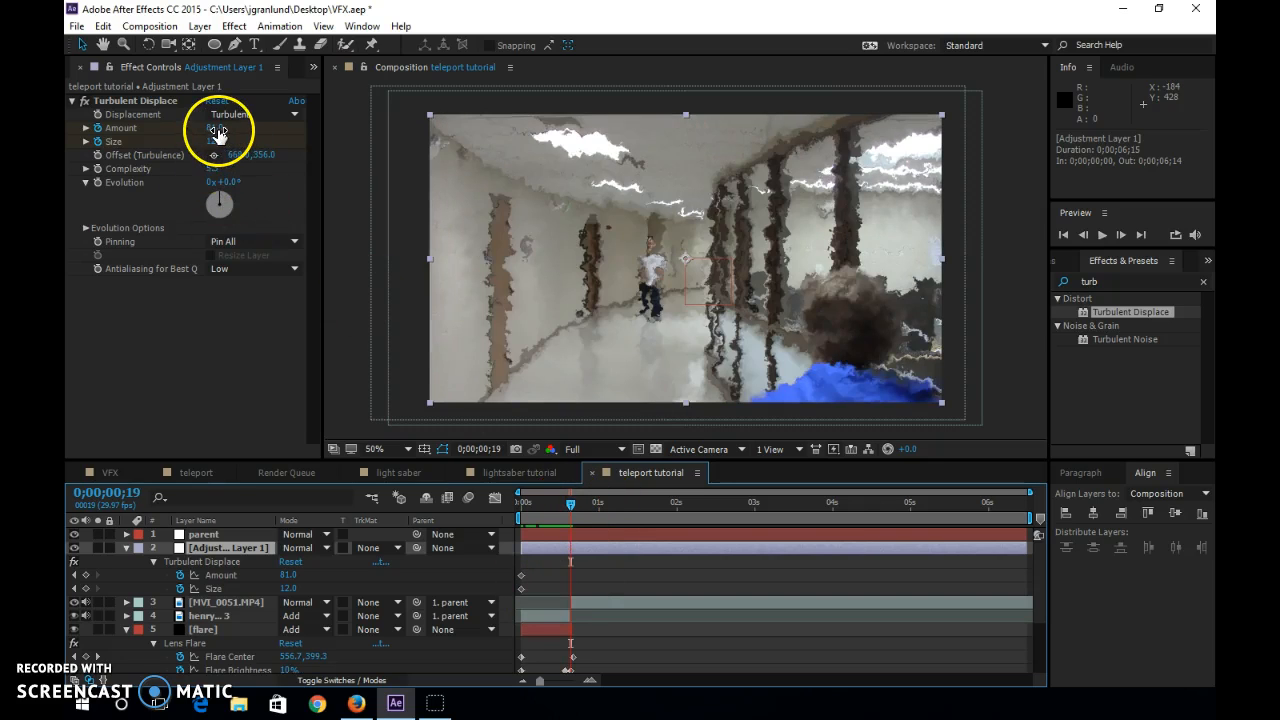
{"action": "mouse_move", "coordinate": [217, 135]}
{"action": "left_mouse_down"}
{"action": "mouse_move", "coordinate": [149, 120]}
{"action": "mouse_move", "coordinate": [226, 136]}
{"action": "left_mouse_up"}
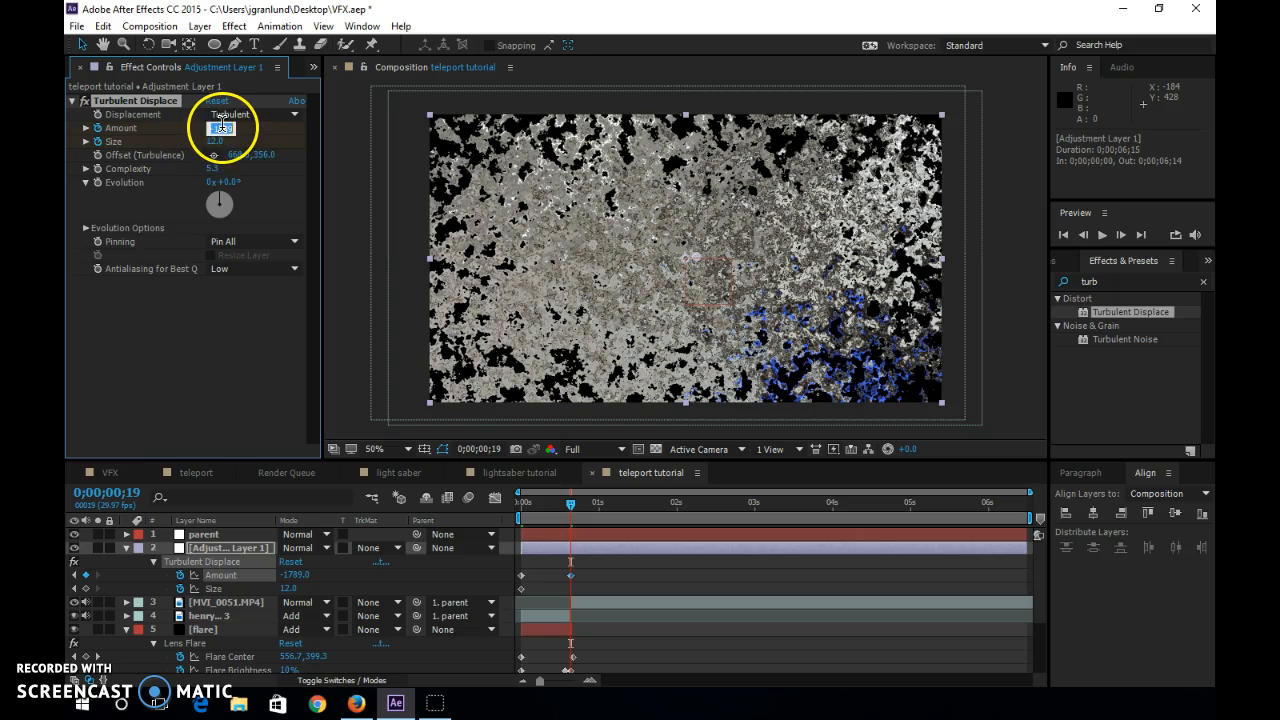
{"action": "type", "text": "0"}
{"action": "key", "text": "Return"}
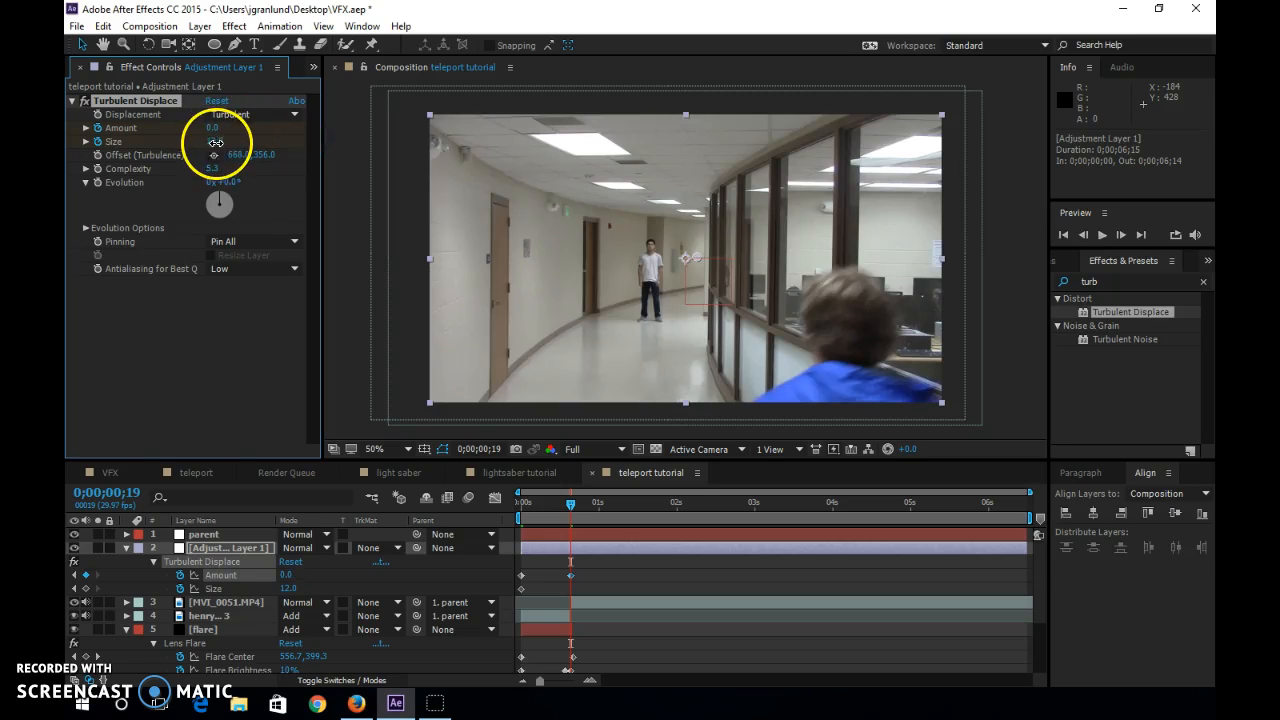
{"action": "type", "text": "2"}
{"action": "key", "text": "Return"}
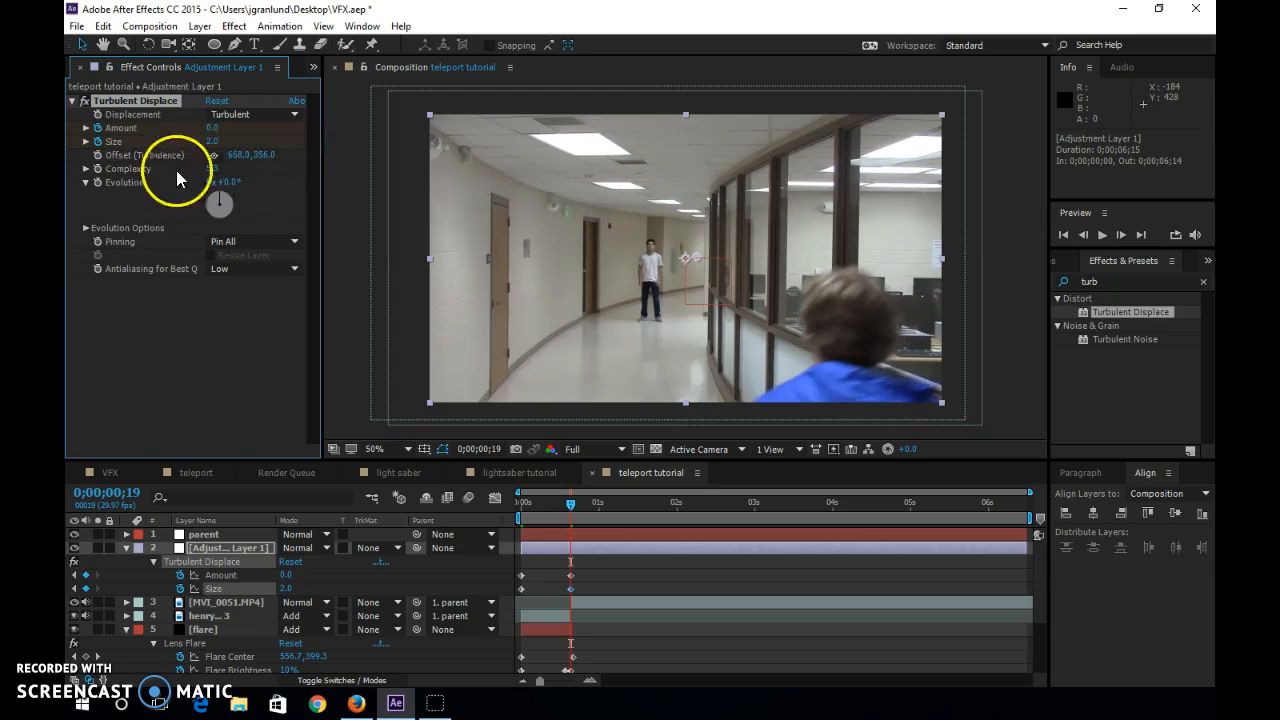
Shift the first Turbulent Displace Amount and Size keyframes to about 0;00;00;12.
{"action": "left_click_drag", "start_coordinate": [569, 512], "coordinate": [493, 516]}
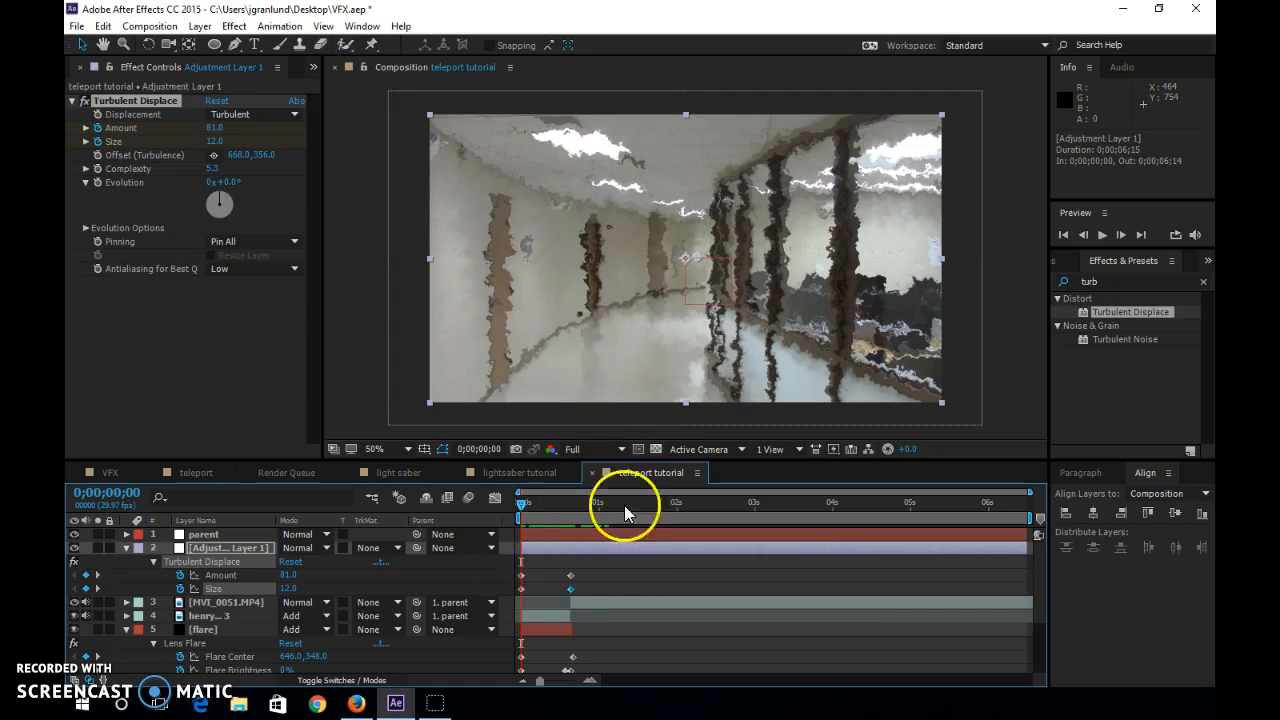
{"action": "left_click_drag", "start_coordinate": [521, 577], "coordinate": [537, 579]}
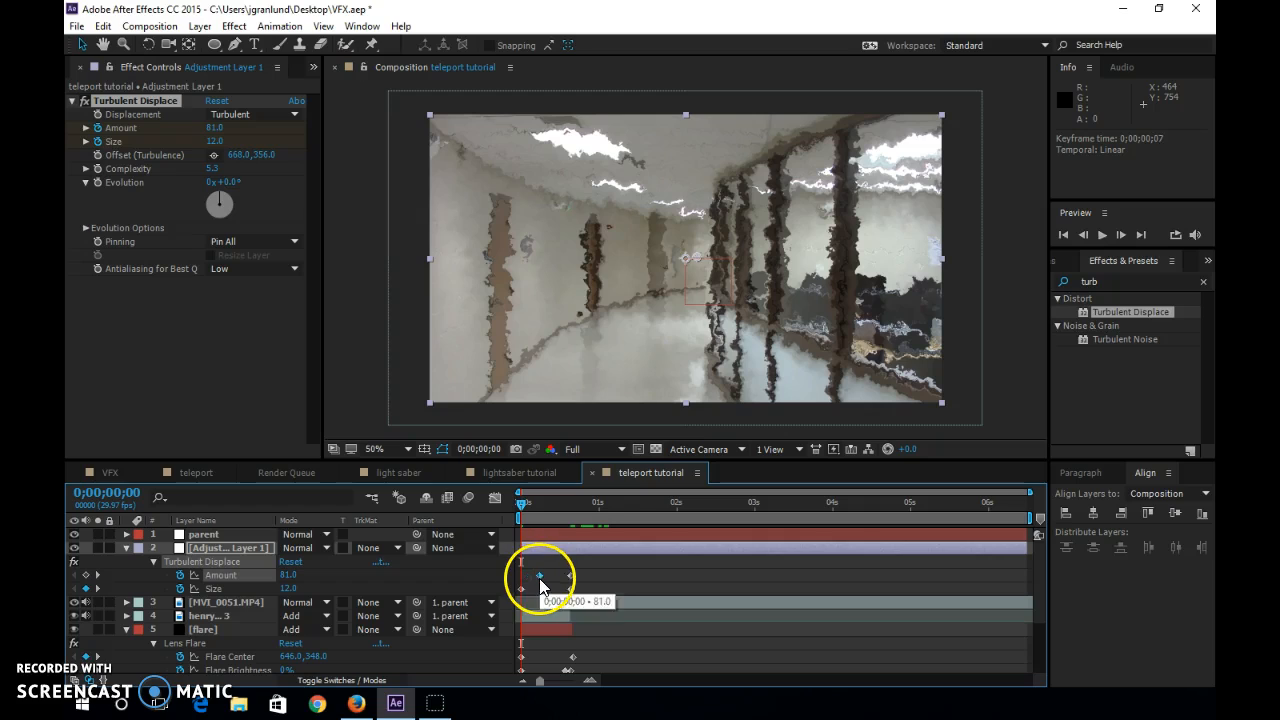
{"action": "left_click", "coordinate": [523, 590]}
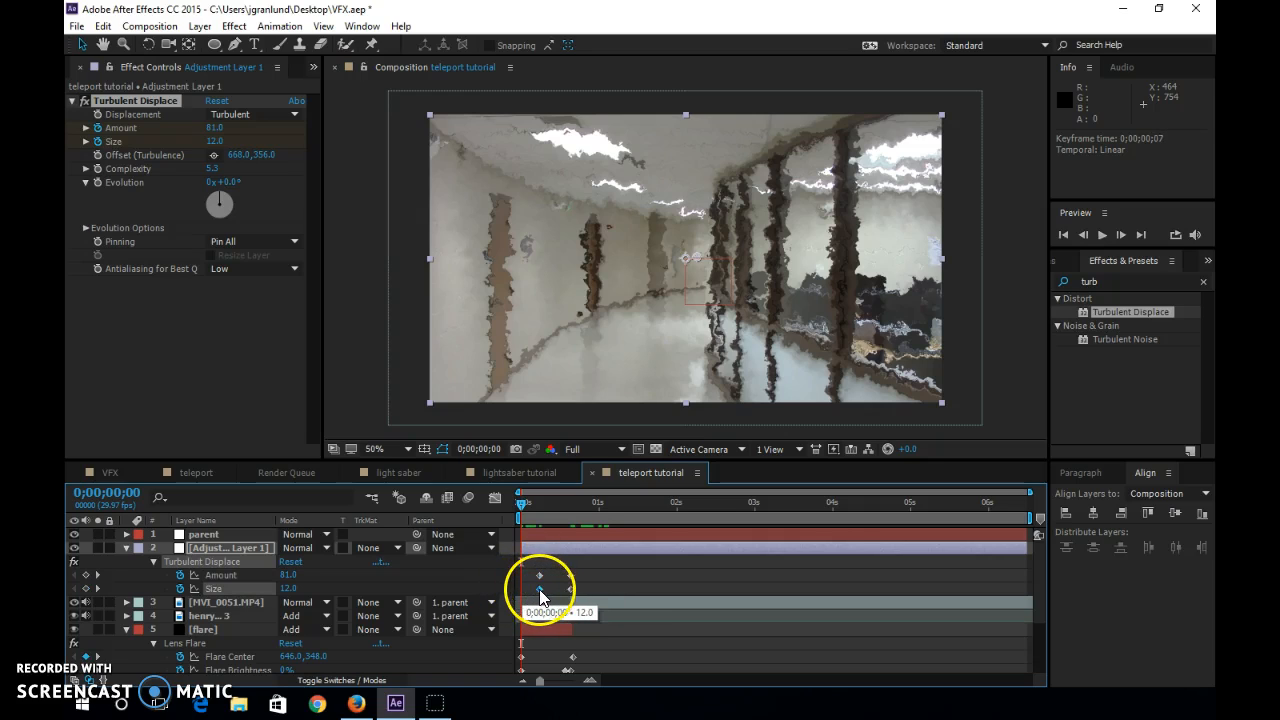
{"action": "left_click_drag", "start_coordinate": [541, 577], "coordinate": [555, 589]}
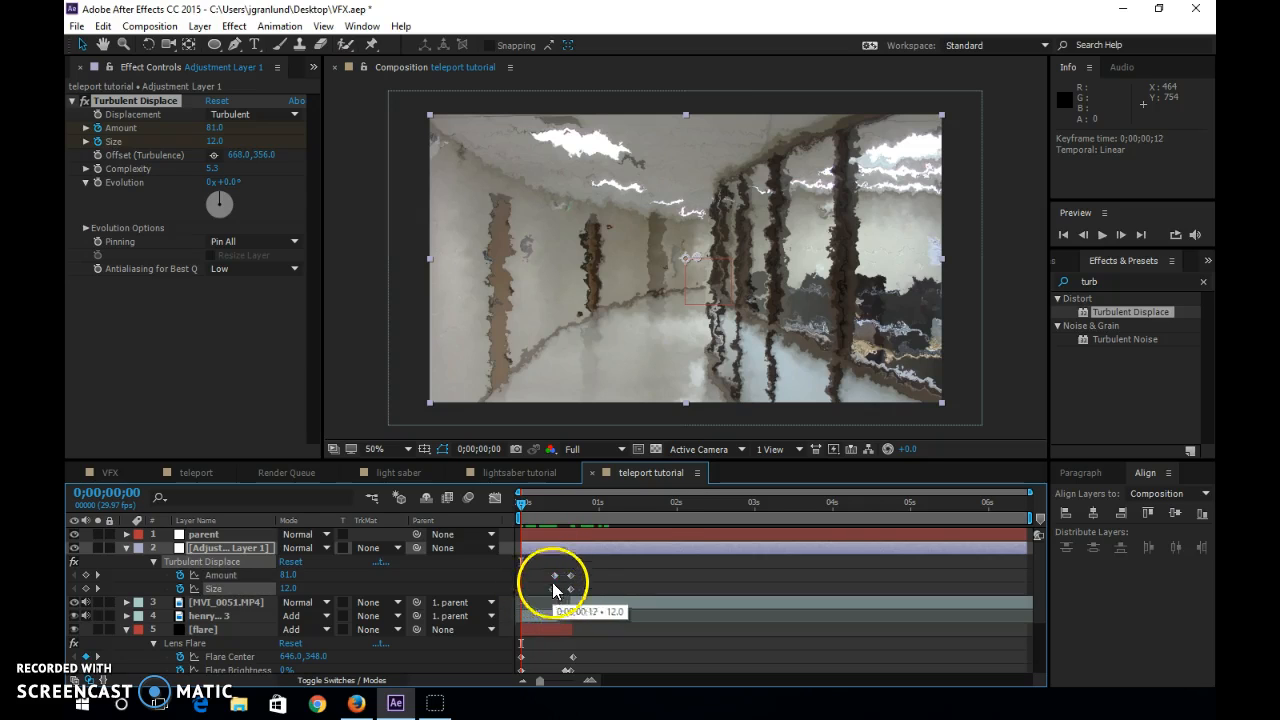
Set the Turbulent Displace Amount to 0 at 0;00;00;00.
{"action": "mouse_move", "coordinate": [523, 506]}
{"action": "left_mouse_down"}
{"action": "mouse_move", "coordinate": [562, 510]}
{"action": "mouse_move", "coordinate": [508, 512]}
{"action": "left_mouse_up"}
{"action": "left_click", "coordinate": [216, 128]}
{"action": "type", "text": "0"}
{"action": "key", "text": "Return"}
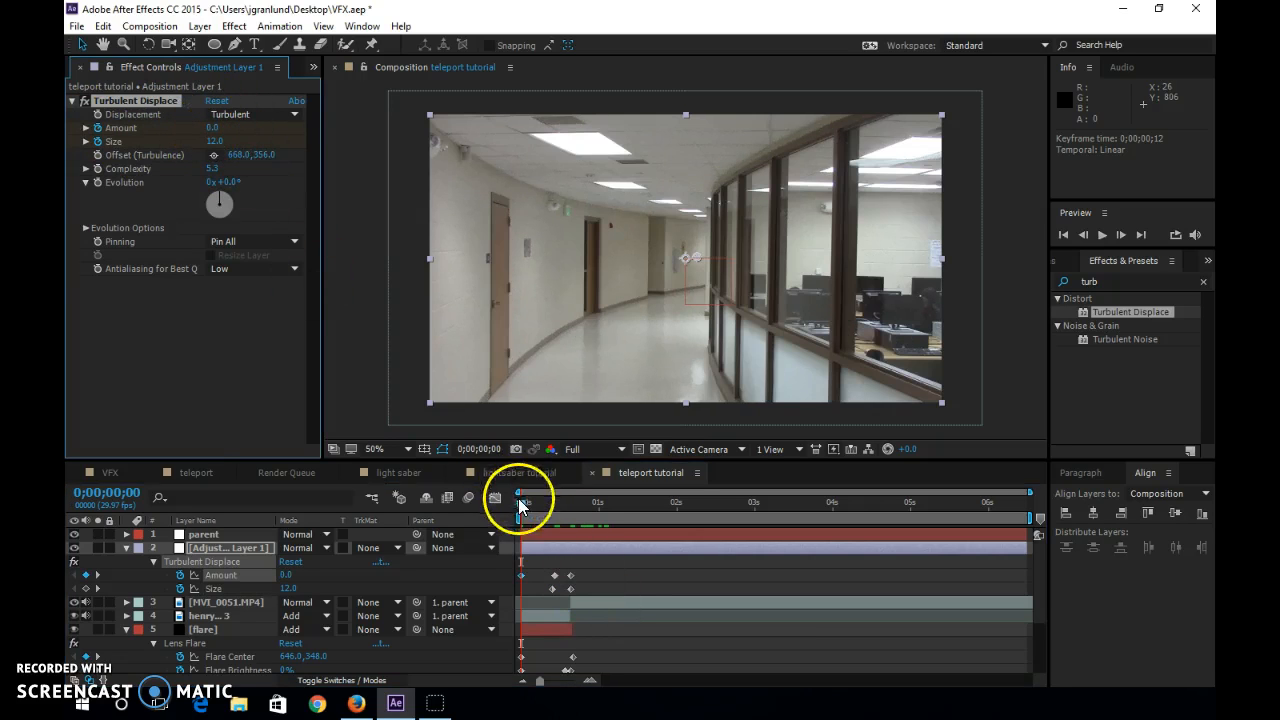
Move the flare's 156% Flare Brightness keyframe to 0;00;00;15 and scrub through the teleport effect back to the start.
{"action": "left_click_drag", "start_coordinate": [518, 507], "coordinate": [560, 515]}
{"action": "left_click", "coordinate": [553, 589]}
{"action": "mouse_move", "coordinate": [553, 589]}
{"action": "left_mouse_down"}
{"action": "mouse_move", "coordinate": [561, 577]}
{"action": "mouse_move", "coordinate": [559, 590]}
{"action": "left_mouse_up"}
{"action": "left_click", "coordinate": [596, 582]}
{"action": "key", "text": "ctrl+z"}
{"action": "scroll", "coordinate": [567, 664], "scroll_direction": "down", "scroll_amount": 2}
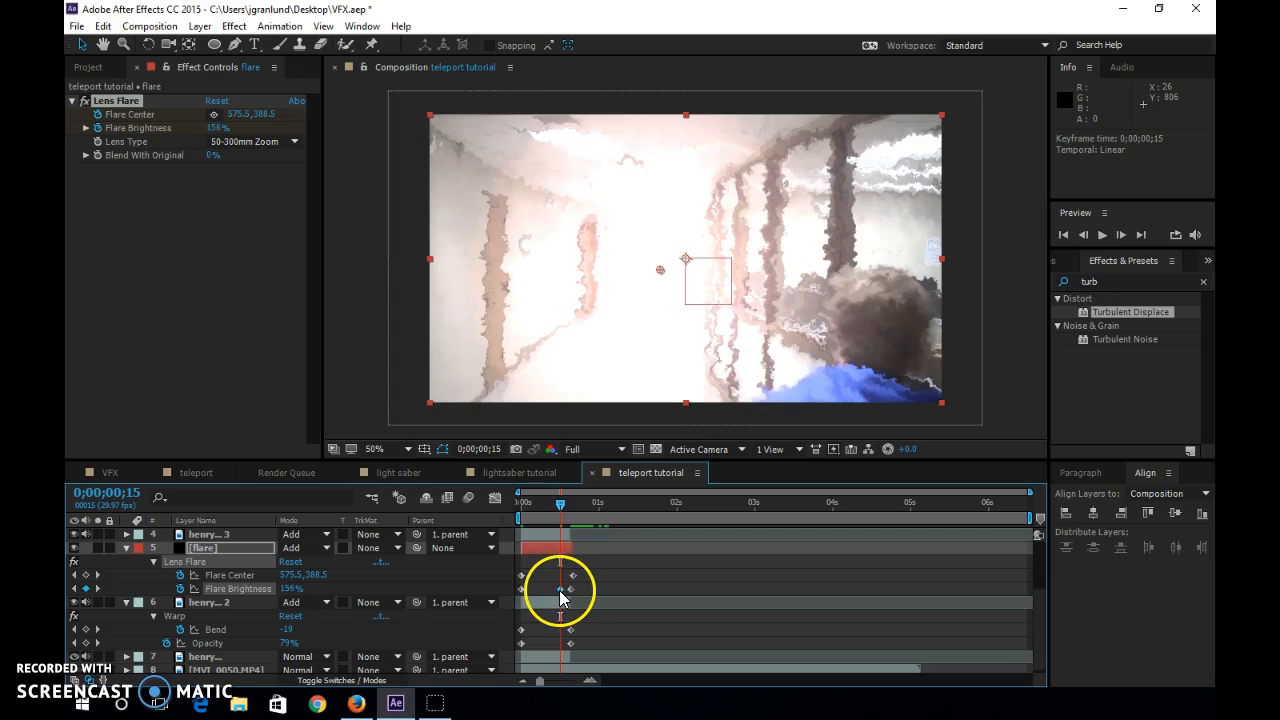
{"action": "mouse_move", "coordinate": [561, 510]}
{"action": "left_mouse_down"}
{"action": "mouse_move", "coordinate": [514, 515]}
{"action": "mouse_move", "coordinate": [566, 515]}
{"action": "mouse_move", "coordinate": [523, 506]}
{"action": "mouse_move", "coordinate": [573, 500]}
{"action": "mouse_move", "coordinate": [518, 500]}
{"action": "mouse_move", "coordinate": [571, 514]}
{"action": "mouse_move", "coordinate": [498, 508]}
{"action": "mouse_move", "coordinate": [565, 508]}
{"action": "left_mouse_up"}
{"action": "left_click", "coordinate": [528, 503]}
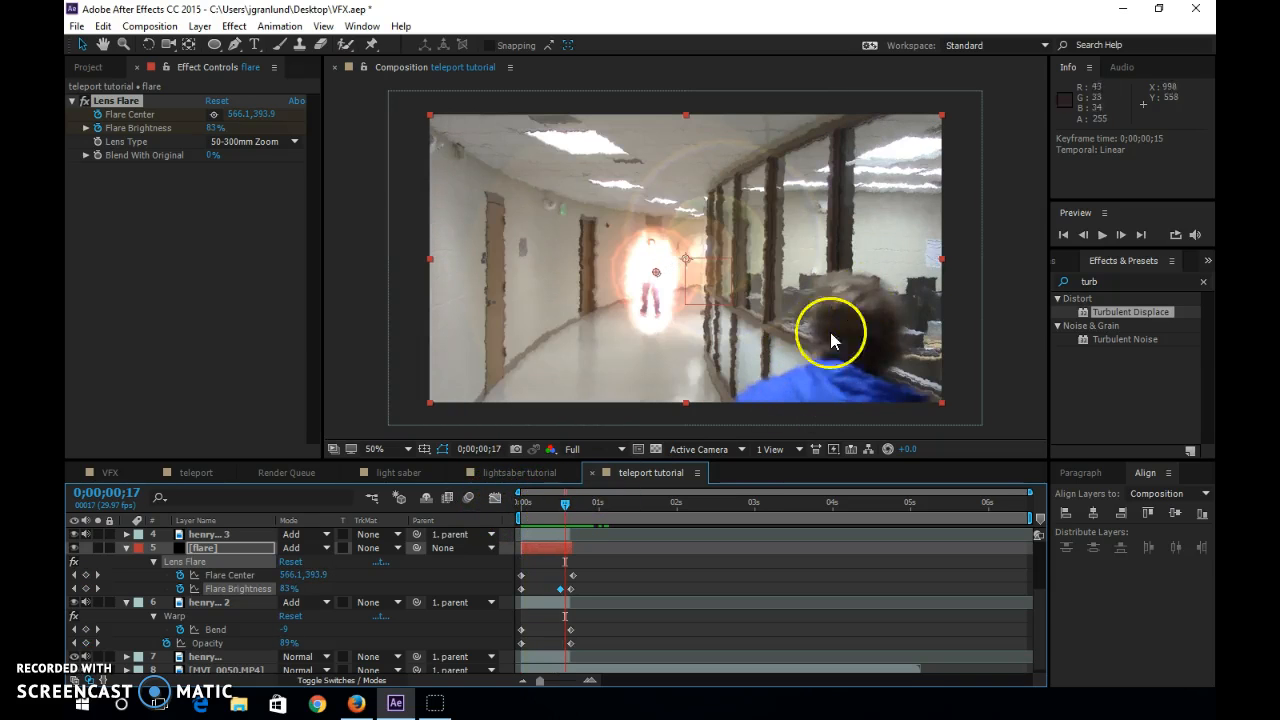
{"action": "left_click_drag", "start_coordinate": [565, 508], "coordinate": [495, 523]}
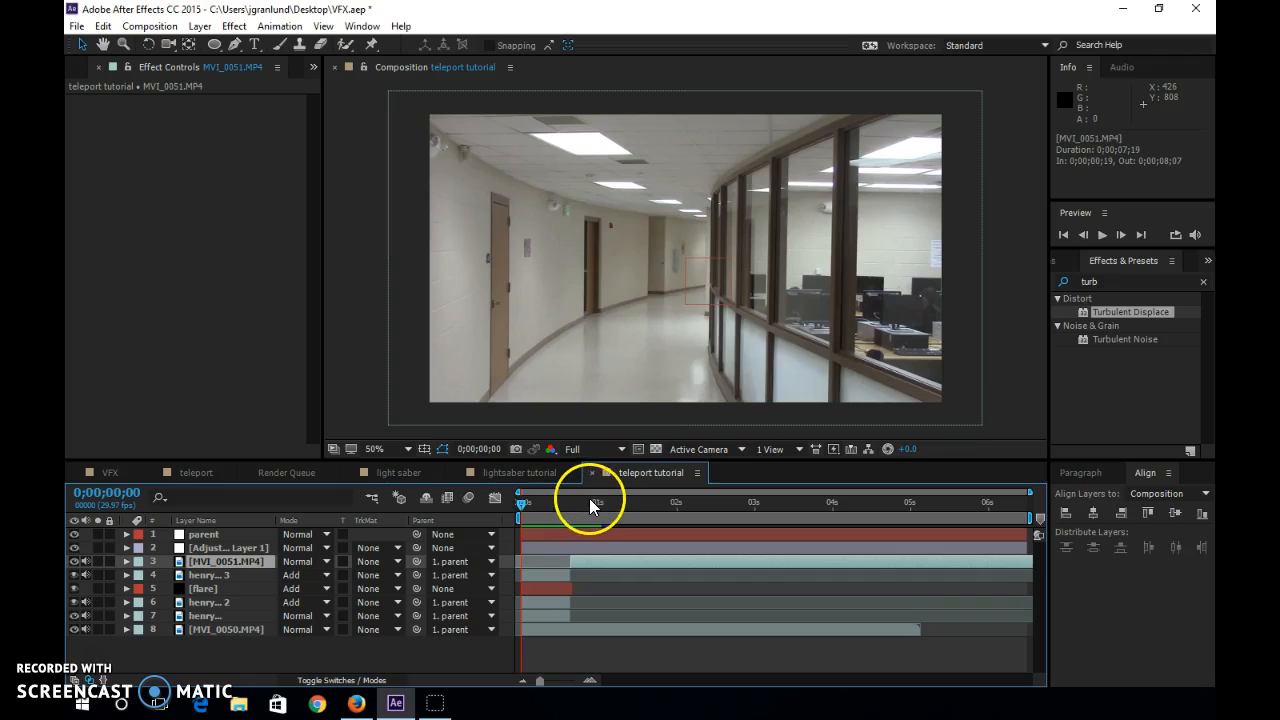
Create a new solid layer named particle above the MVI_0051.MP4 layer.
{"action": "key", "text": "ctrl+y"}
{"action": "type", "text": "particle"}
{"action": "key", "text": "Return"}
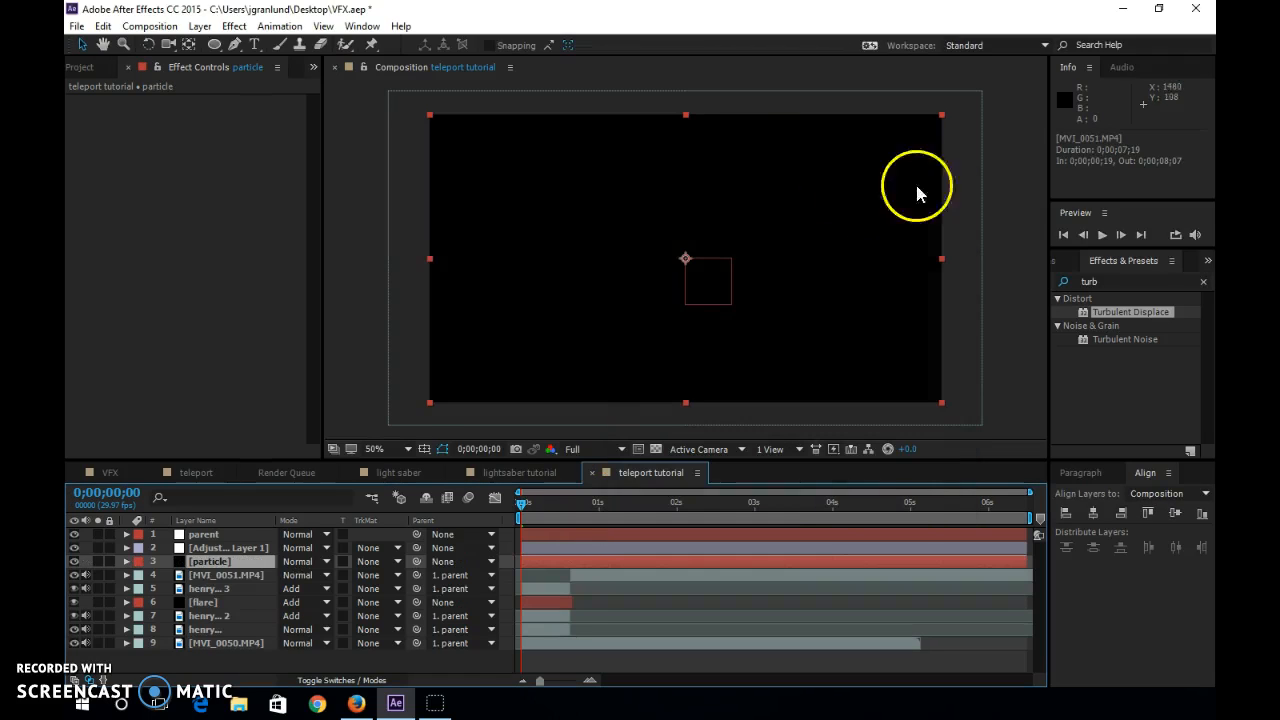
Search the effects for "part" and apply CC Particle World to the particle solid.
{"action": "left_click", "coordinate": [1116, 280]}
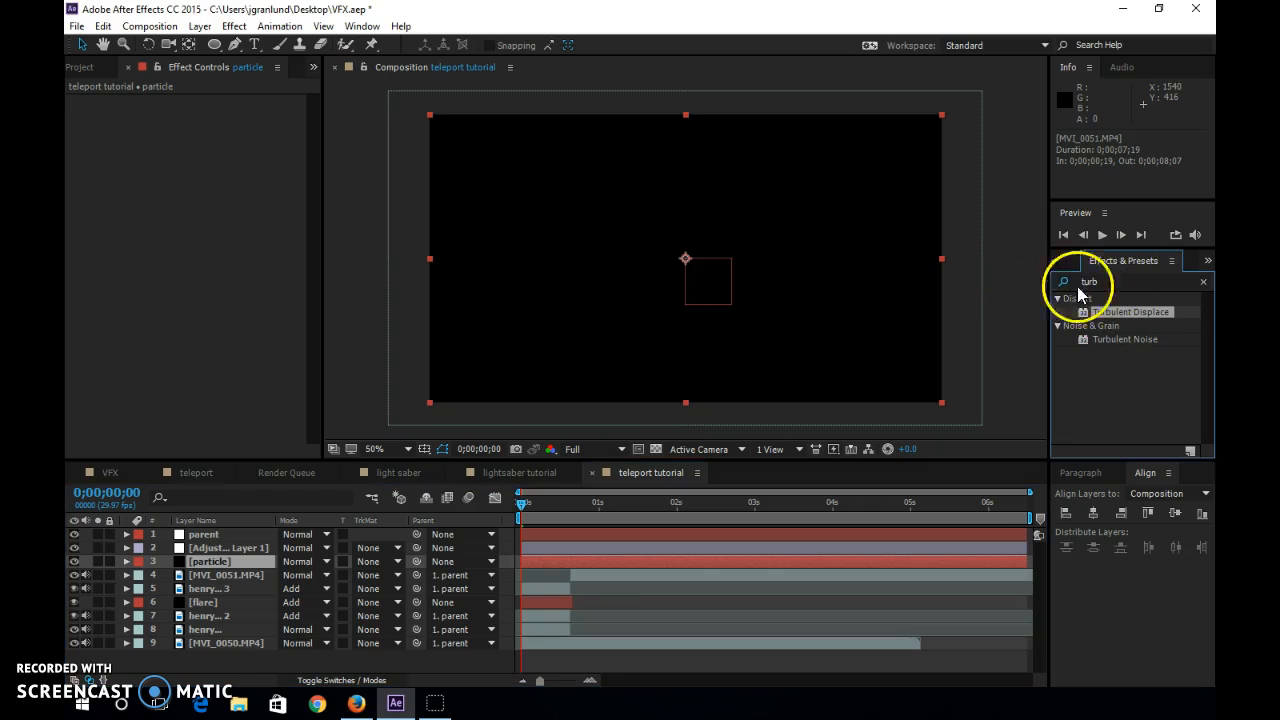
{"action": "left_click_drag", "start_coordinate": [1125, 283], "coordinate": [1057, 285]}
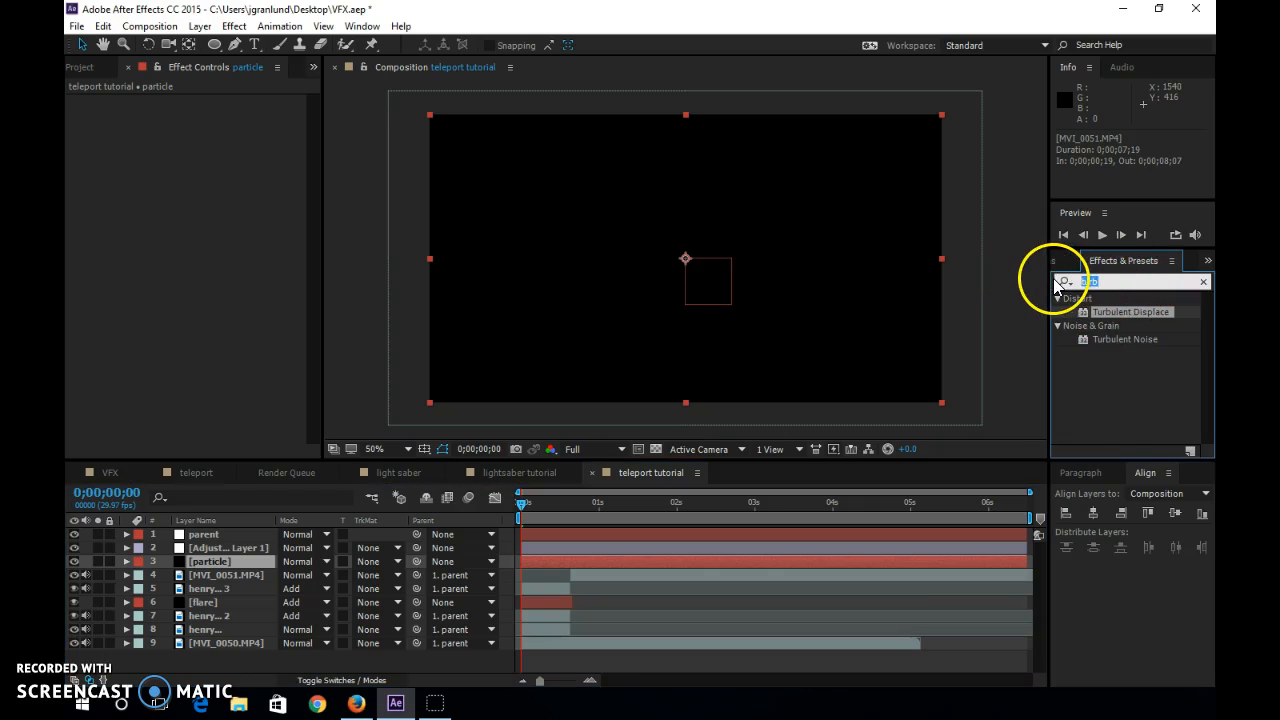
{"action": "type", "text": "part"}
{"action": "left_click_drag", "start_coordinate": [1085, 326], "coordinate": [740, 265]}
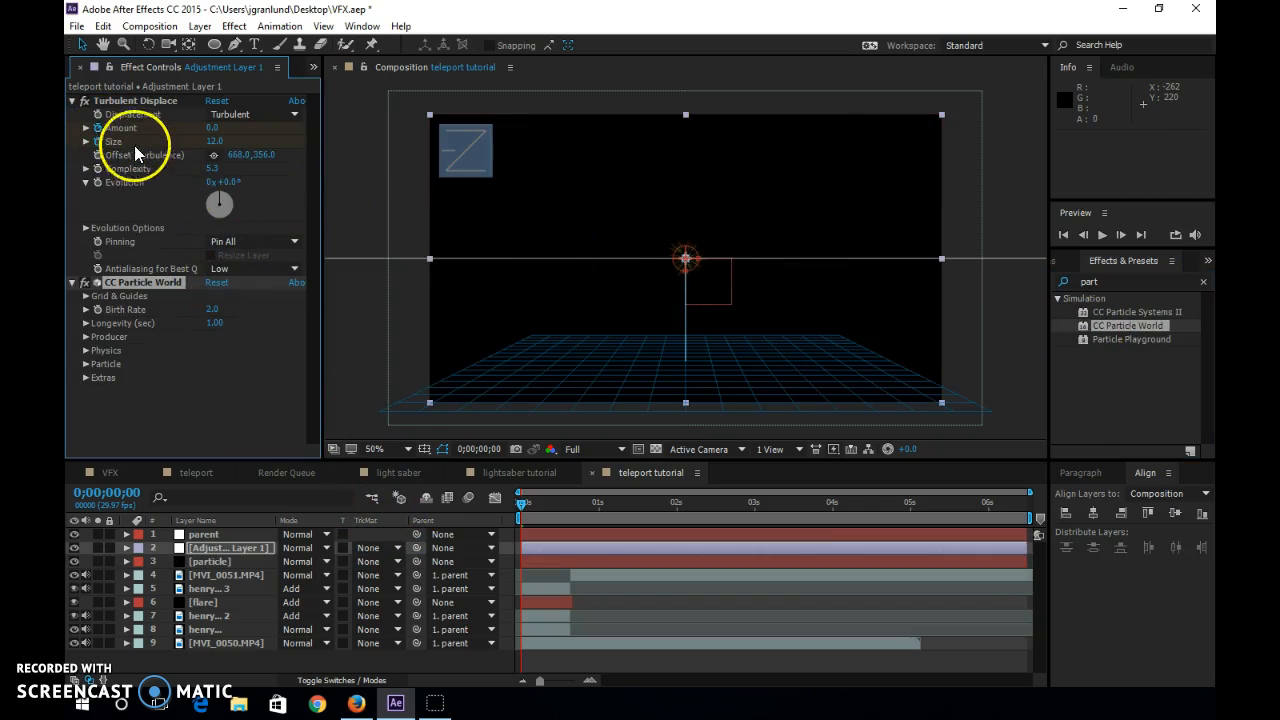
{"action": "left_click", "coordinate": [210, 562]}
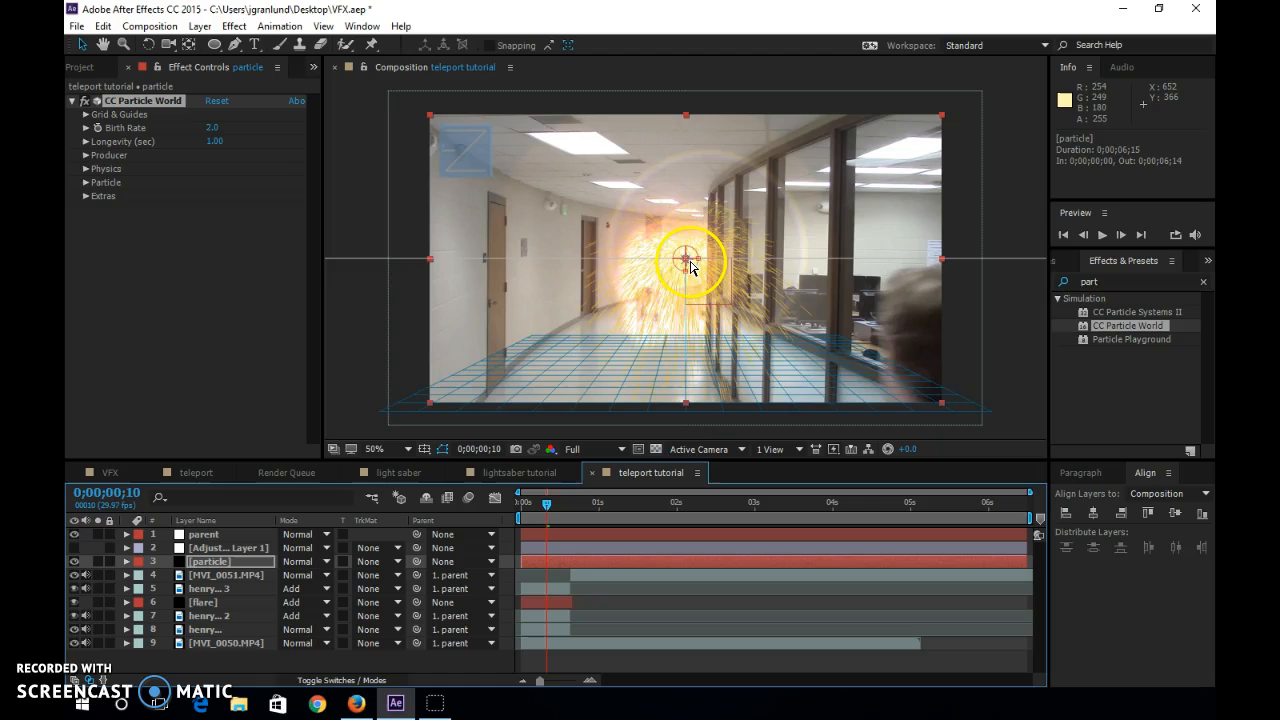
Move the particle layer to about 548, 352 over the flare and set the Producer's Radius Y to 0.175.
{"action": "left_click", "coordinate": [691, 267]}
{"action": "left_click_drag", "start_coordinate": [693, 268], "coordinate": [656, 264]}
{"action": "left_click", "coordinate": [87, 155]}
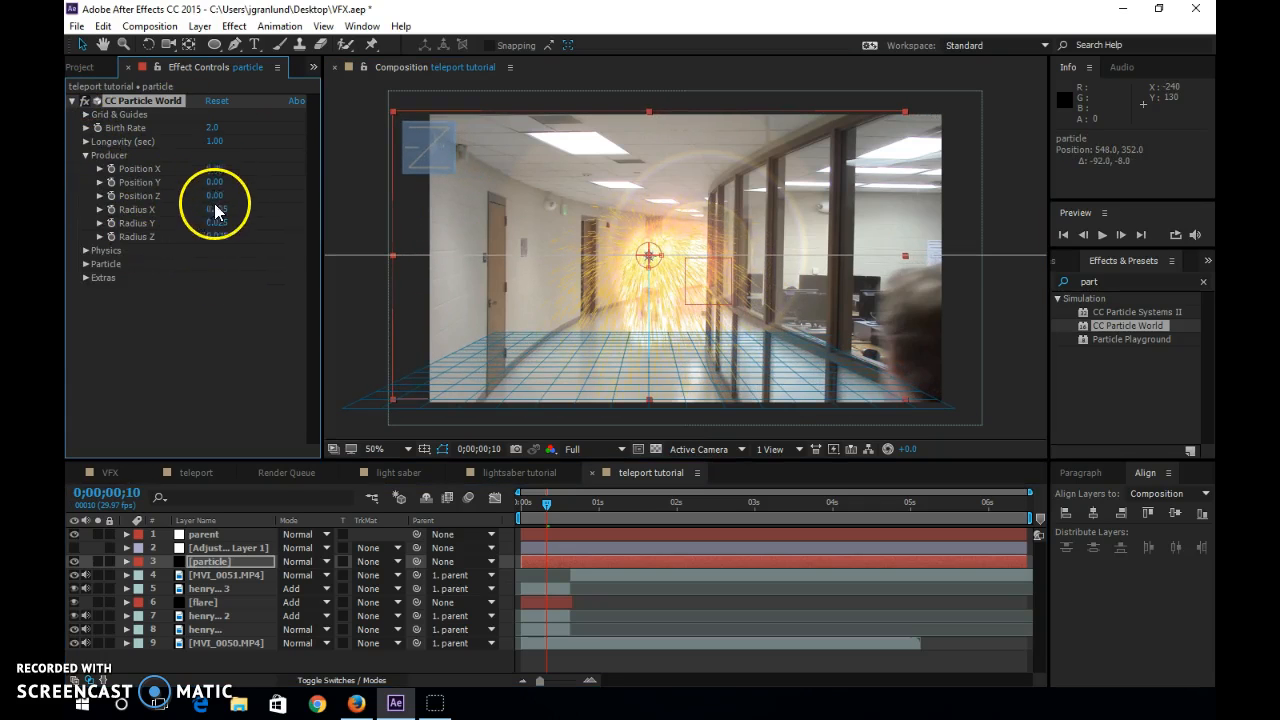
{"action": "left_click_drag", "start_coordinate": [217, 222], "coordinate": [227, 222]}
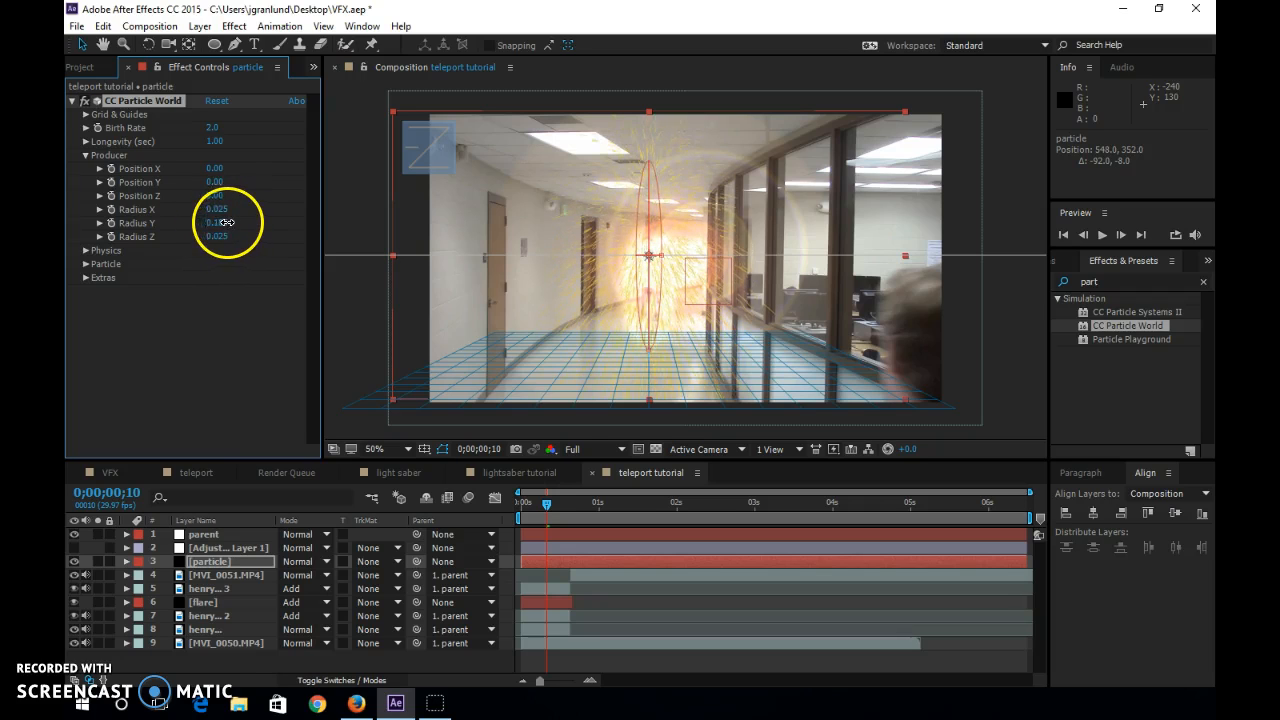
Set the CC Particle World physics to Twirl animation with Velocity 0.10 and Gravity 0.
{"action": "left_click", "coordinate": [88, 251]}
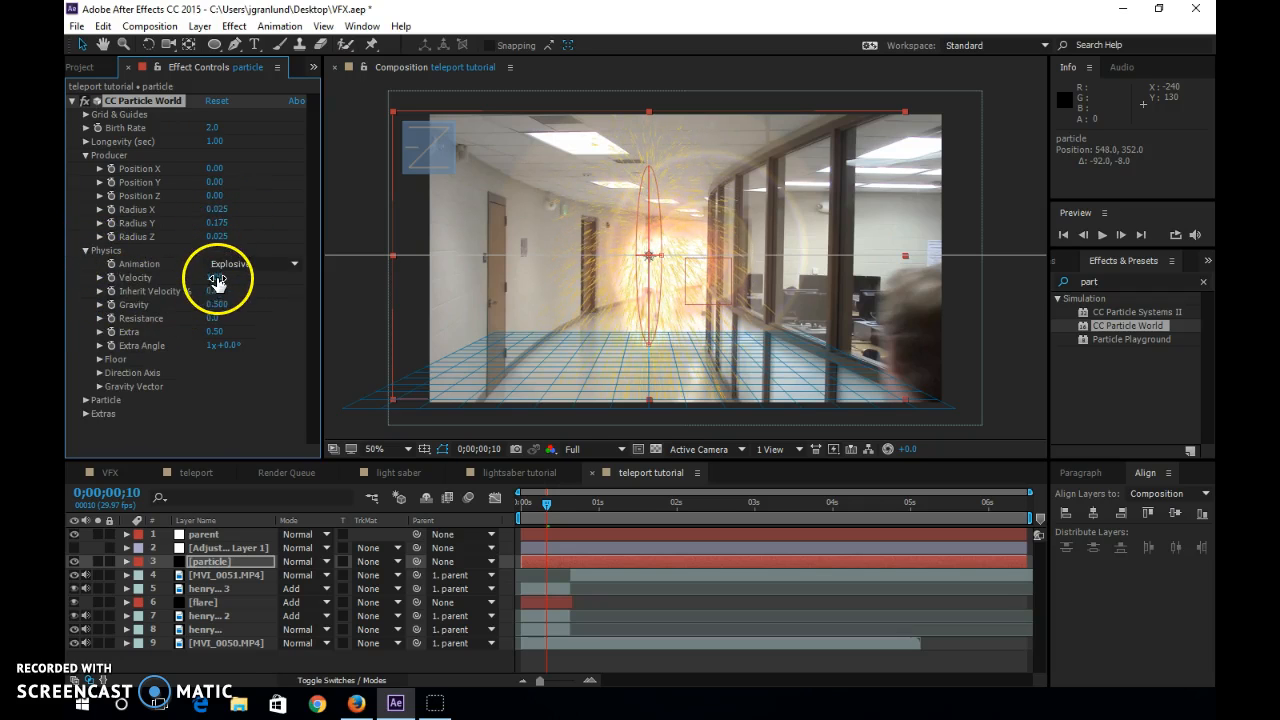
{"action": "left_click", "coordinate": [262, 264]}
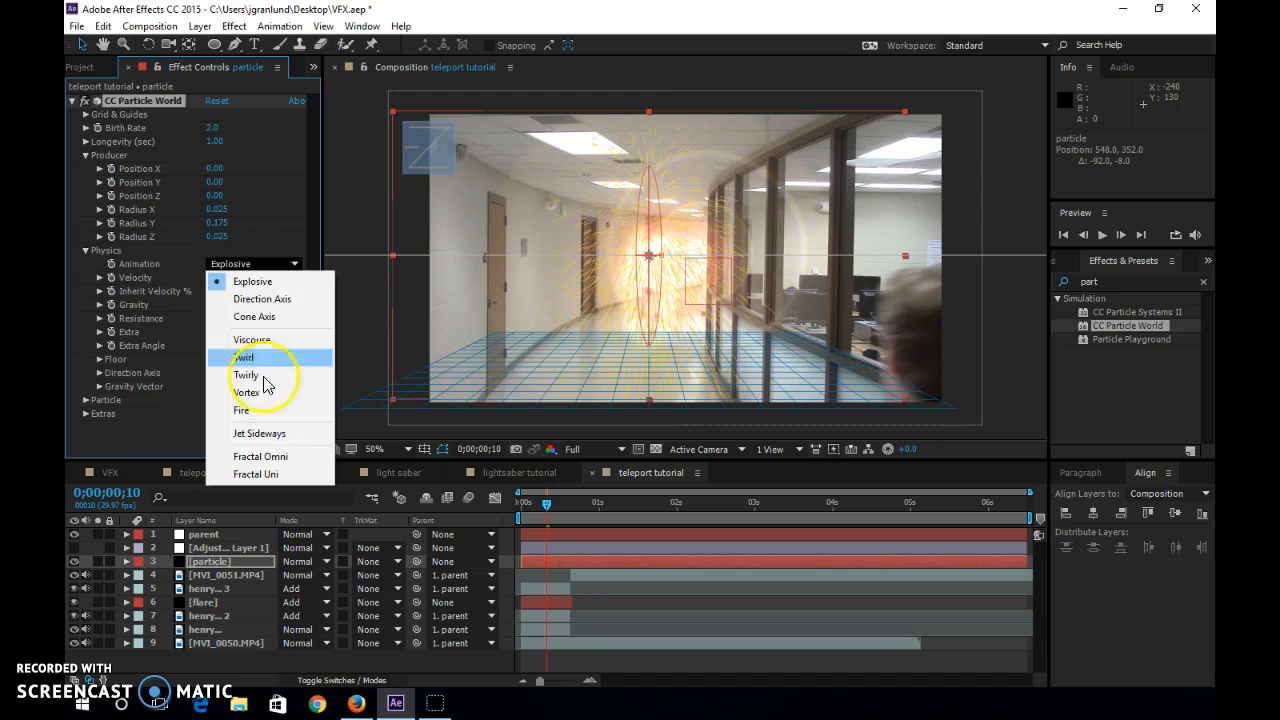
{"action": "left_click", "coordinate": [244, 357]}
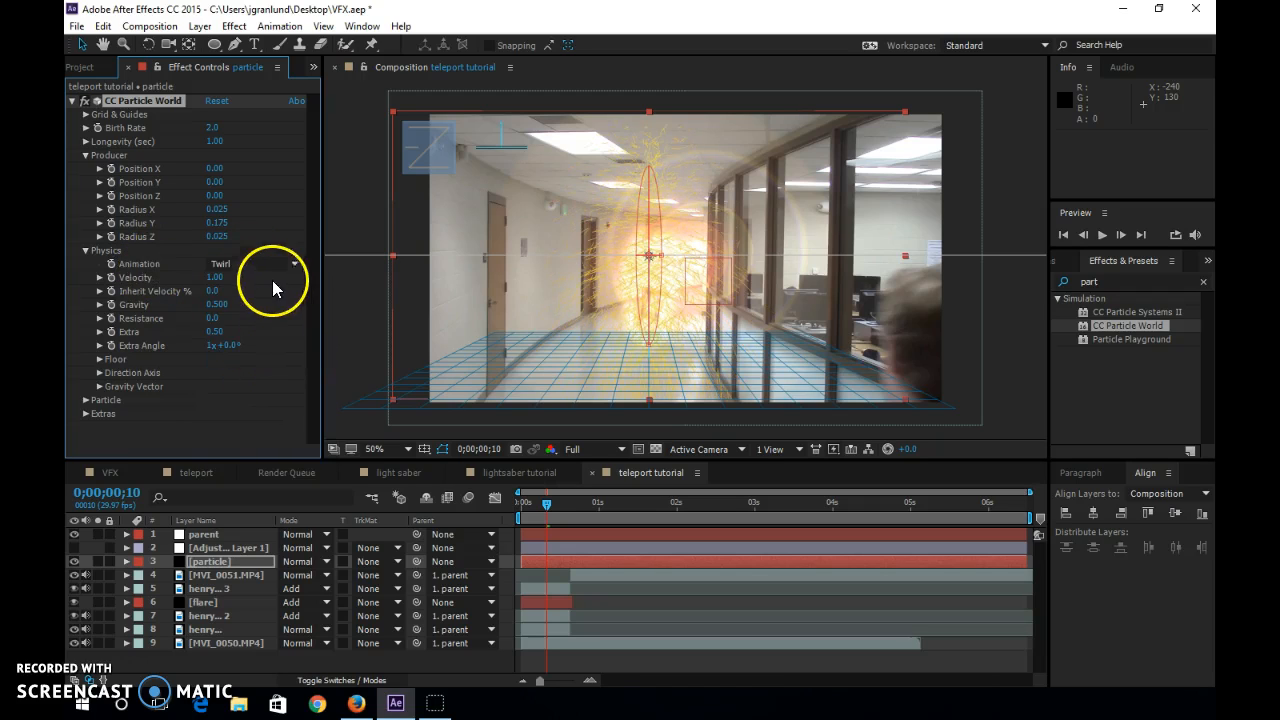
{"action": "left_click", "coordinate": [215, 277]}
{"action": "type", "text": "0"}
{"action": "key", "text": "Return"}
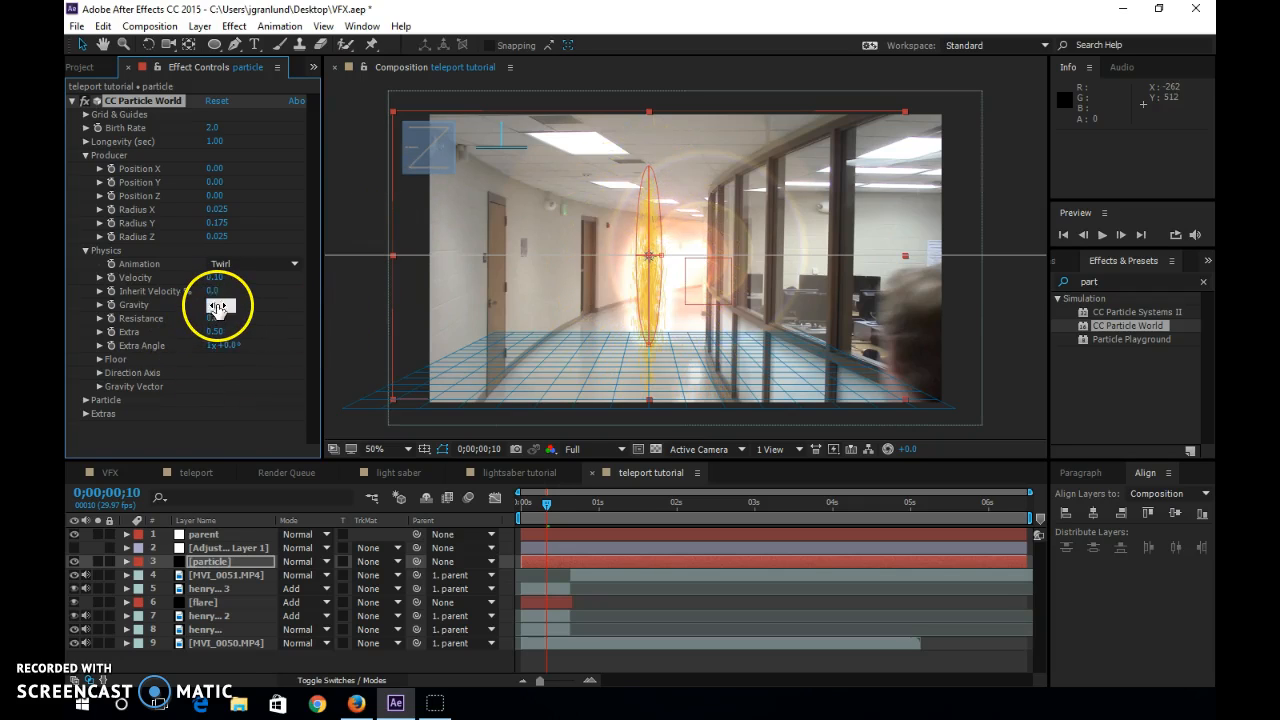
{"action": "type", "text": "0"}
{"action": "key", "text": "Return"}
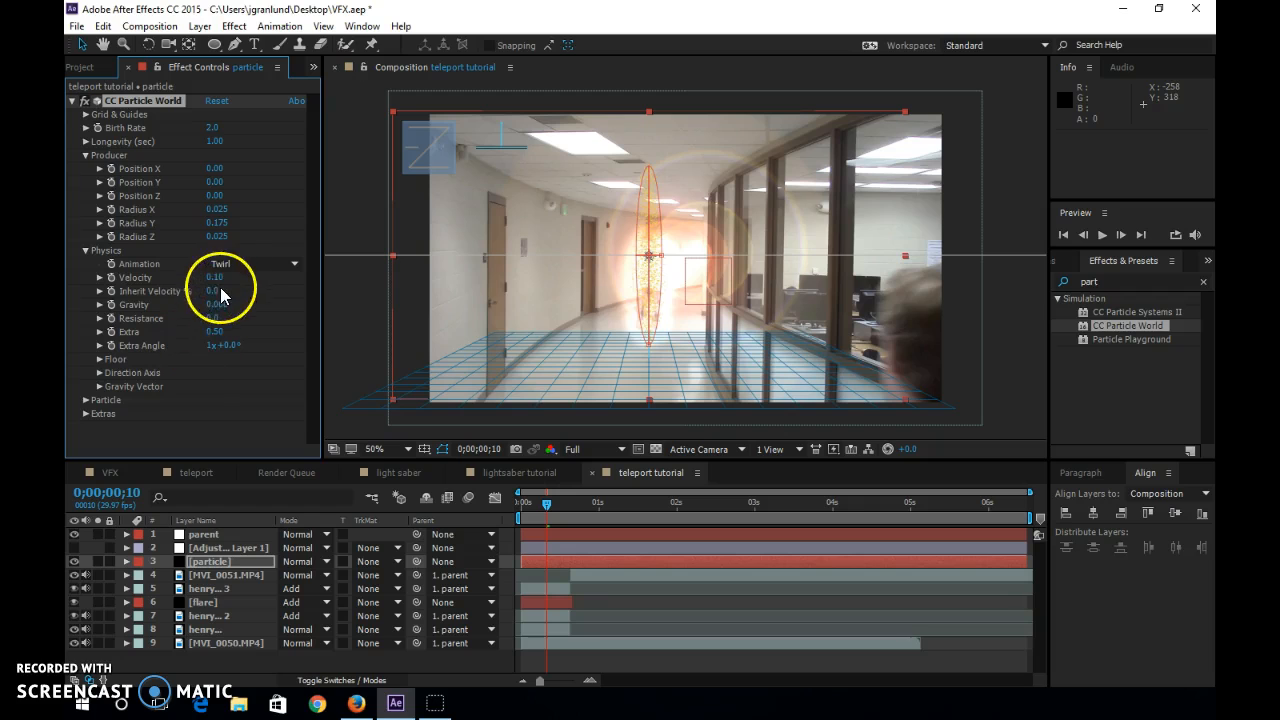
Raise the particle physics Extra value to 2.26, checking the particles close up at 0;00;00;13.
{"action": "left_click_drag", "start_coordinate": [255, 333], "coordinate": [329, 329]}
{"action": "key", "text": "period"}
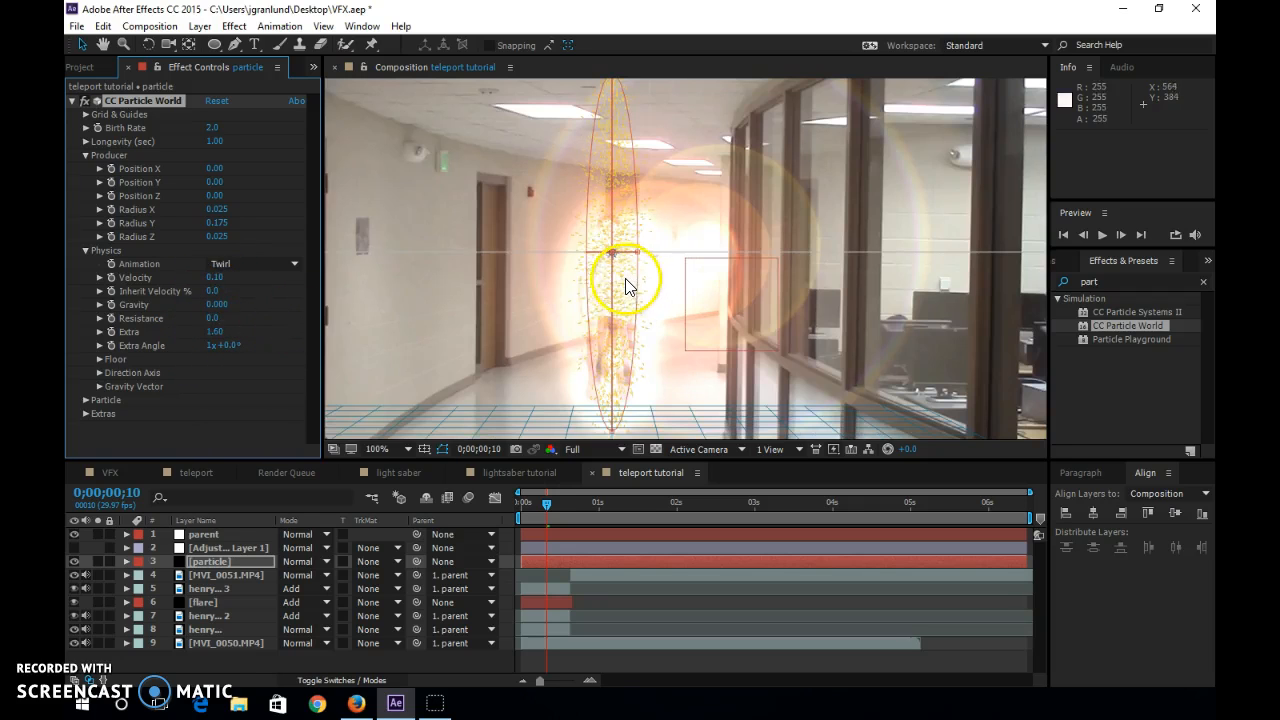
{"action": "mouse_move", "coordinate": [543, 507]}
{"action": "left_mouse_down"}
{"action": "mouse_move", "coordinate": [530, 512]}
{"action": "mouse_move", "coordinate": [554, 503]}
{"action": "left_mouse_up"}
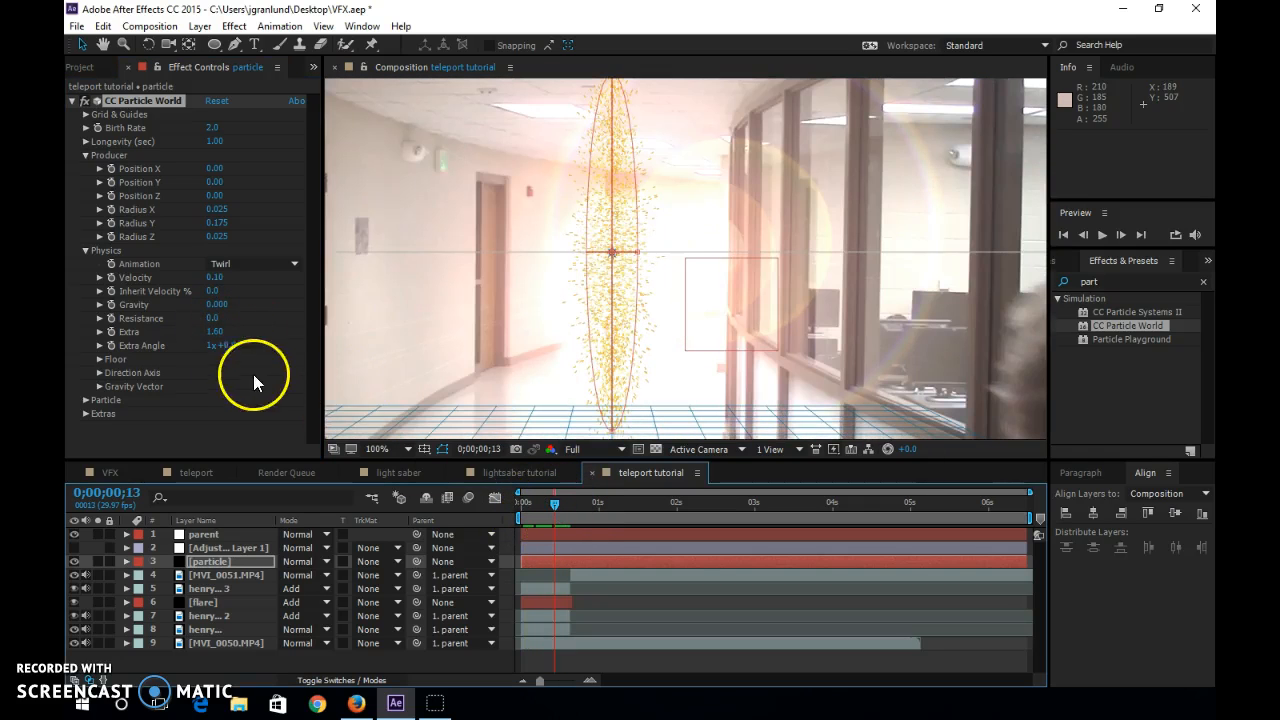
{"action": "left_click_drag", "start_coordinate": [216, 335], "coordinate": [251, 337]}
{"action": "left_click_drag", "start_coordinate": [334, 342], "coordinate": [235, 335]}
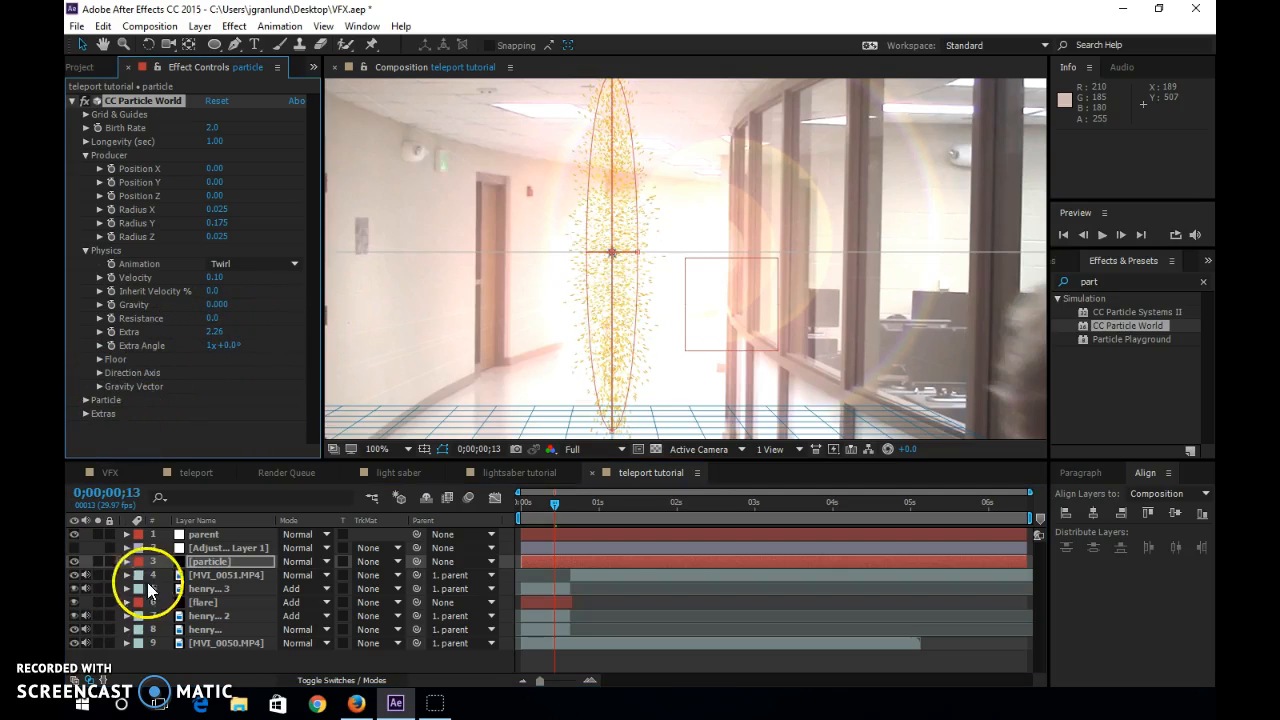
Review CC Particle World's Particle settings, including the particle type, opacity and birth and death colors.
{"action": "left_click", "coordinate": [85, 400]}
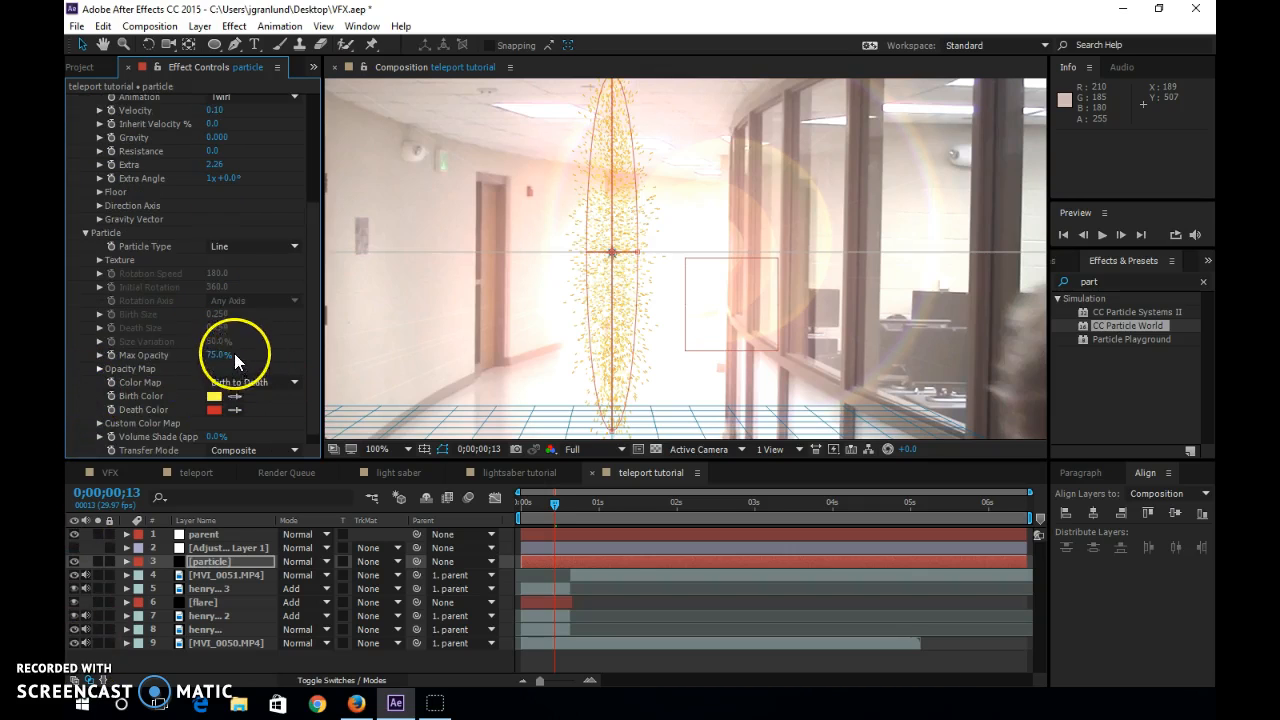
{"action": "scroll", "coordinate": [285, 308], "scroll_direction": "down", "scroll_amount": 1}
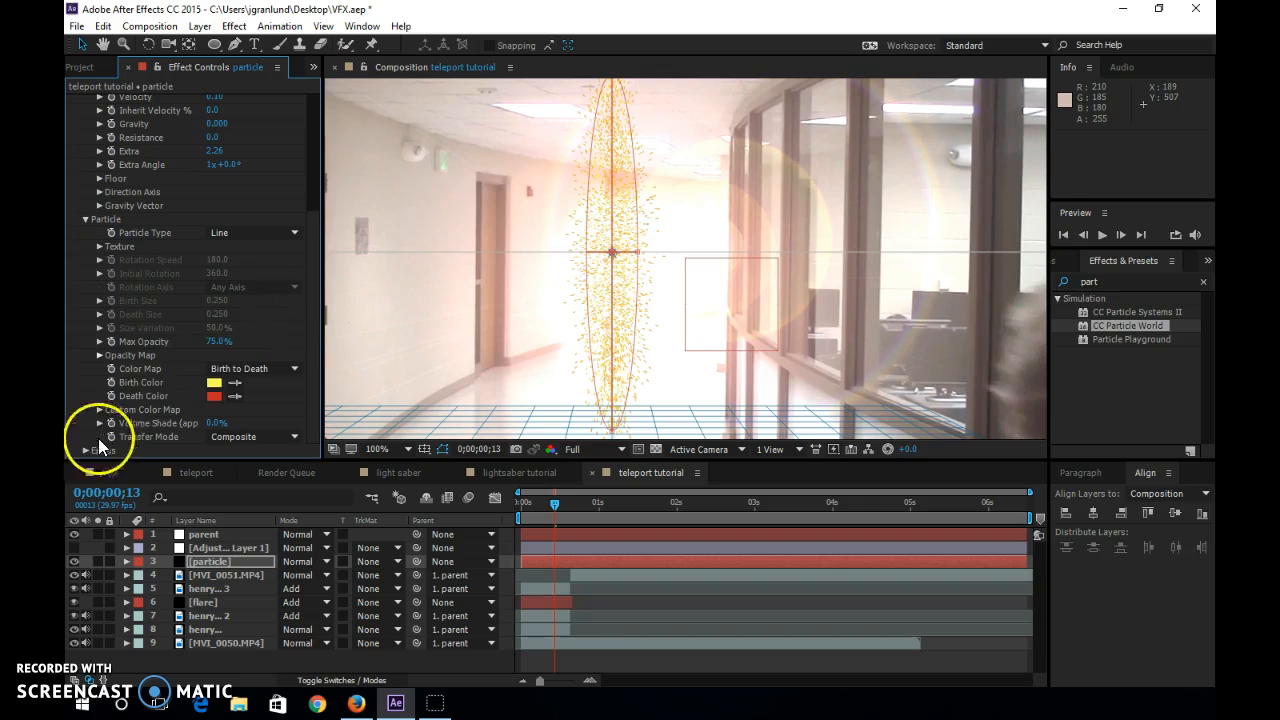
{"action": "scroll", "coordinate": [183, 260], "scroll_direction": "up", "scroll_amount": 5}
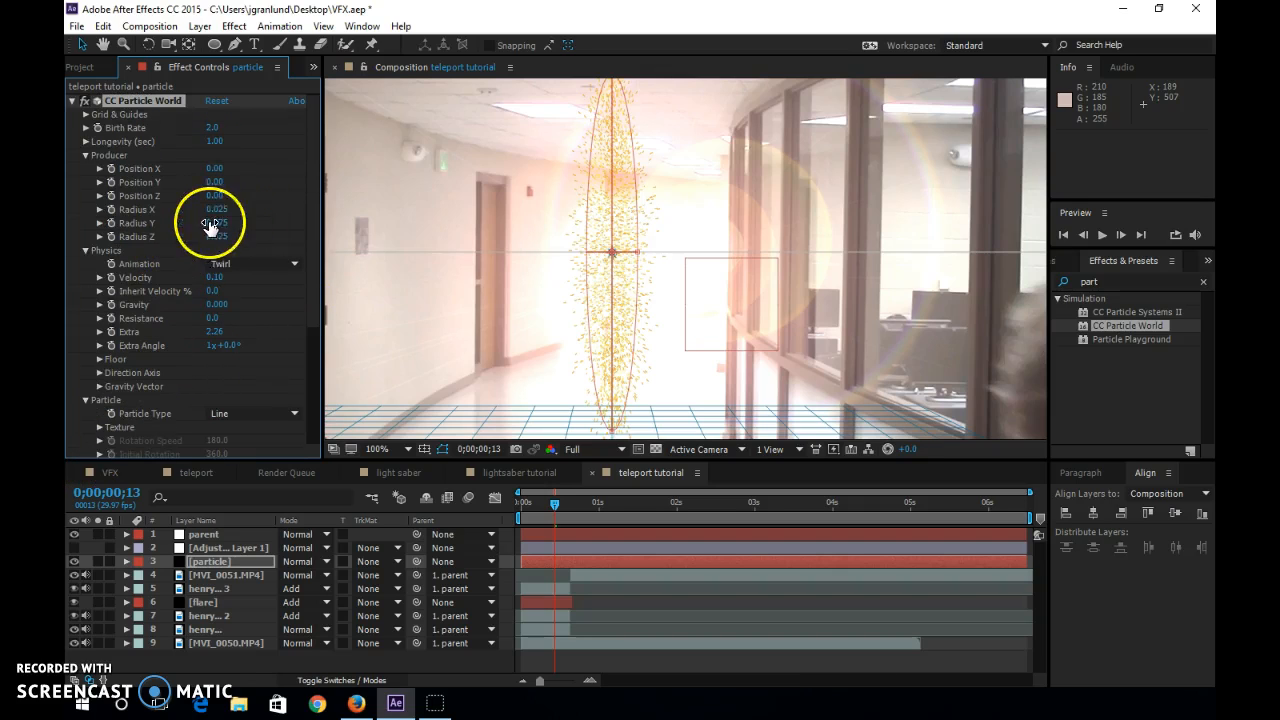